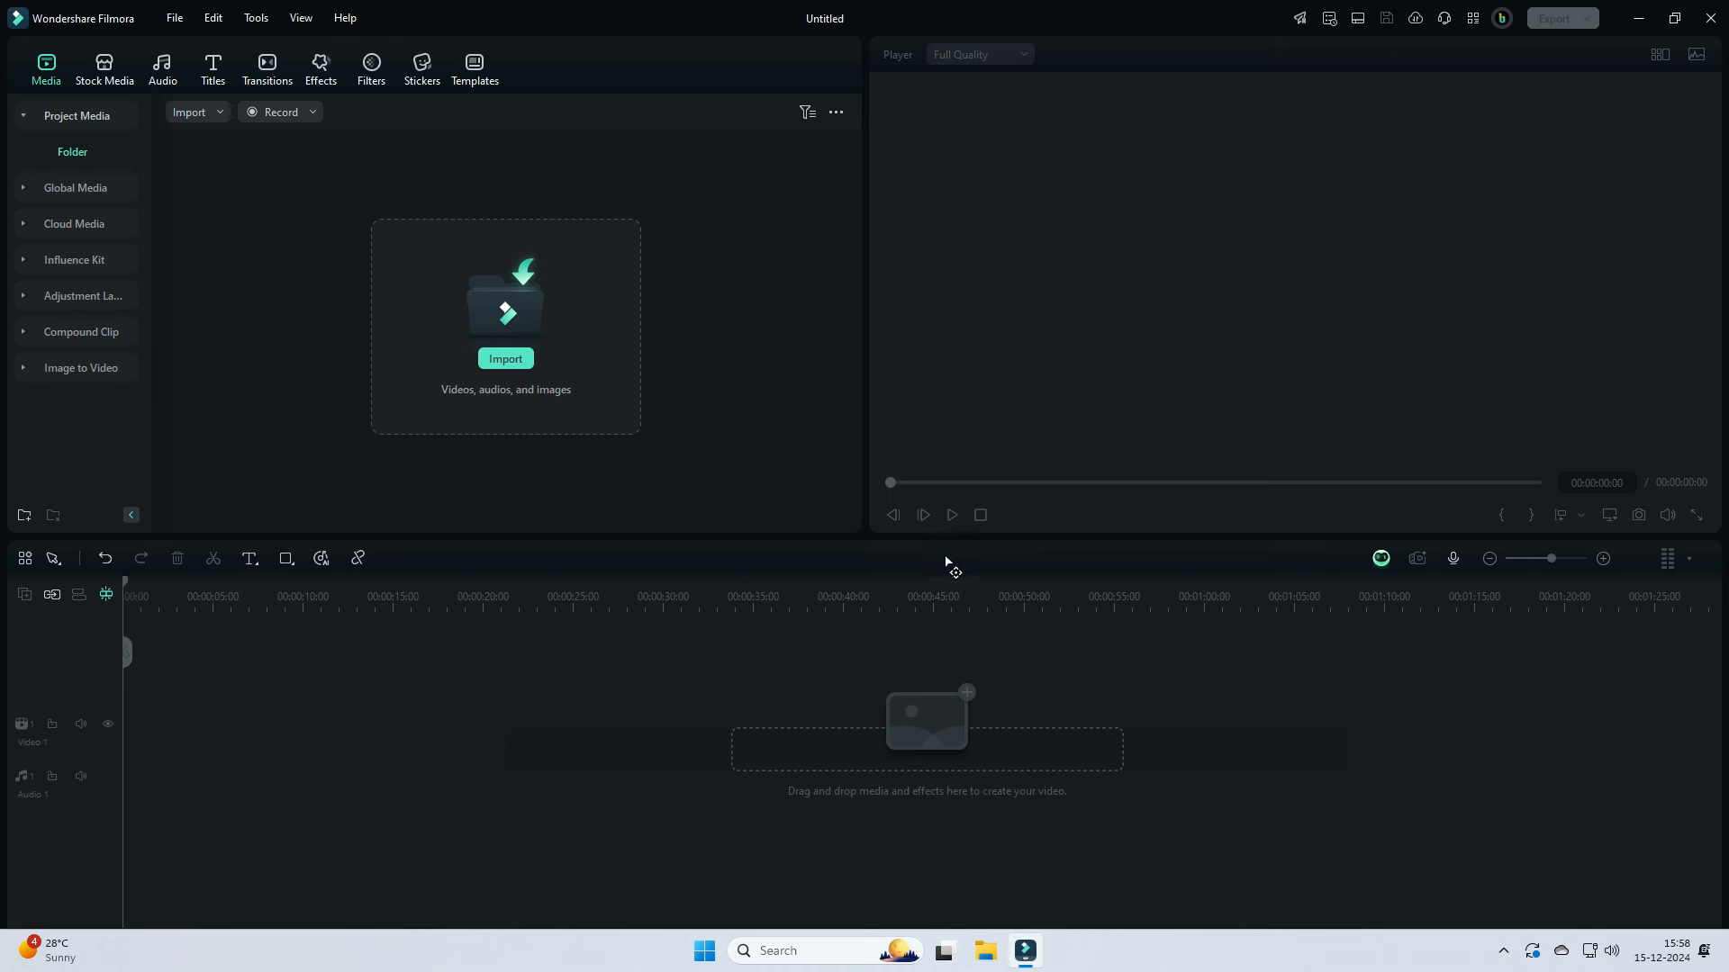
# Step: Switch the workspace to the Short Video layout and narrow the media and project info areas to enlarge the player
pyautogui.click(1357, 22)
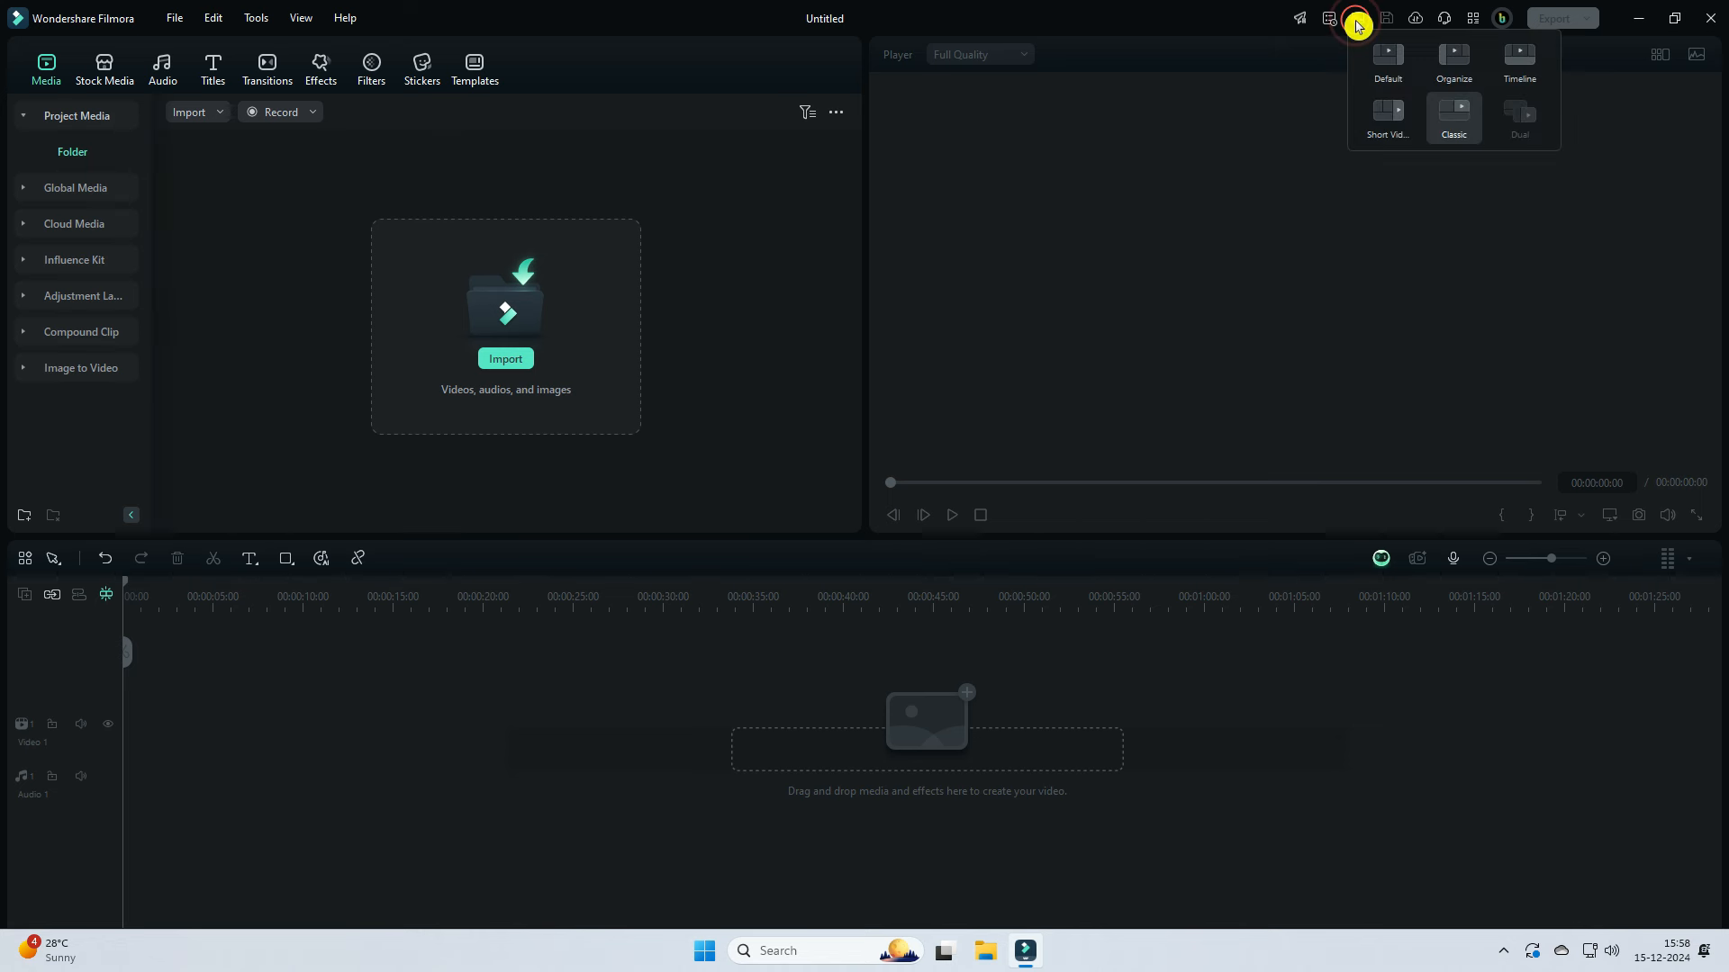
pyautogui.click(1452, 108)
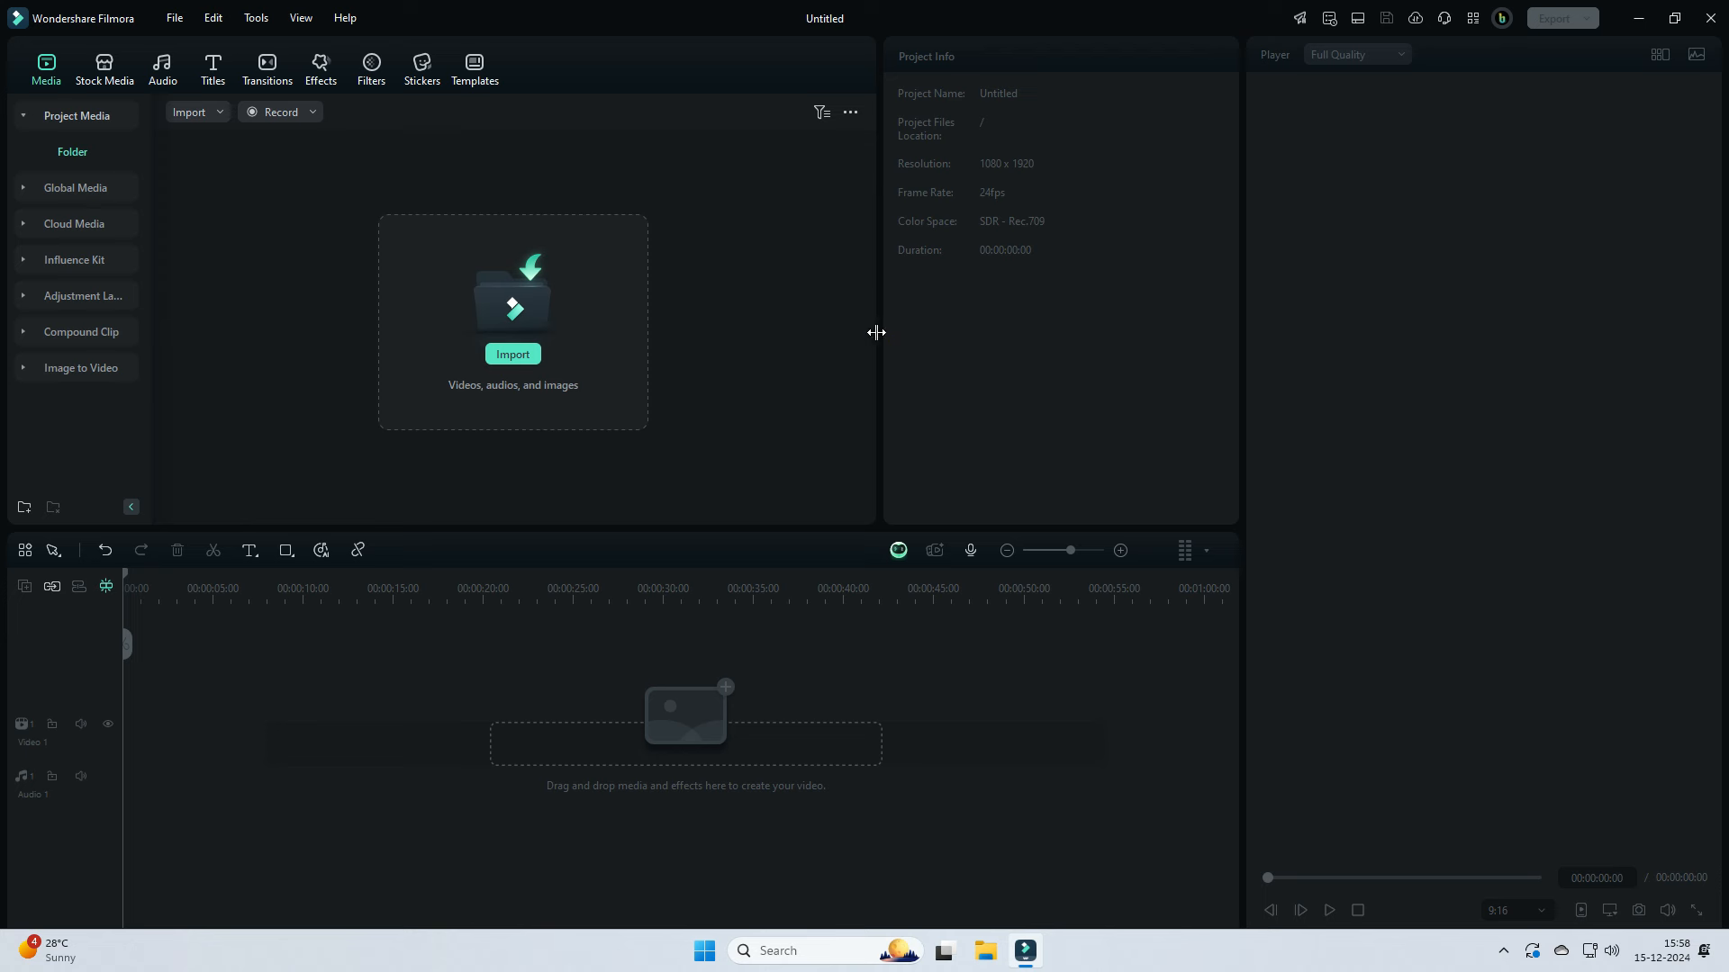
pyautogui.moveTo(880, 332); pyautogui.dragTo(730, 340)
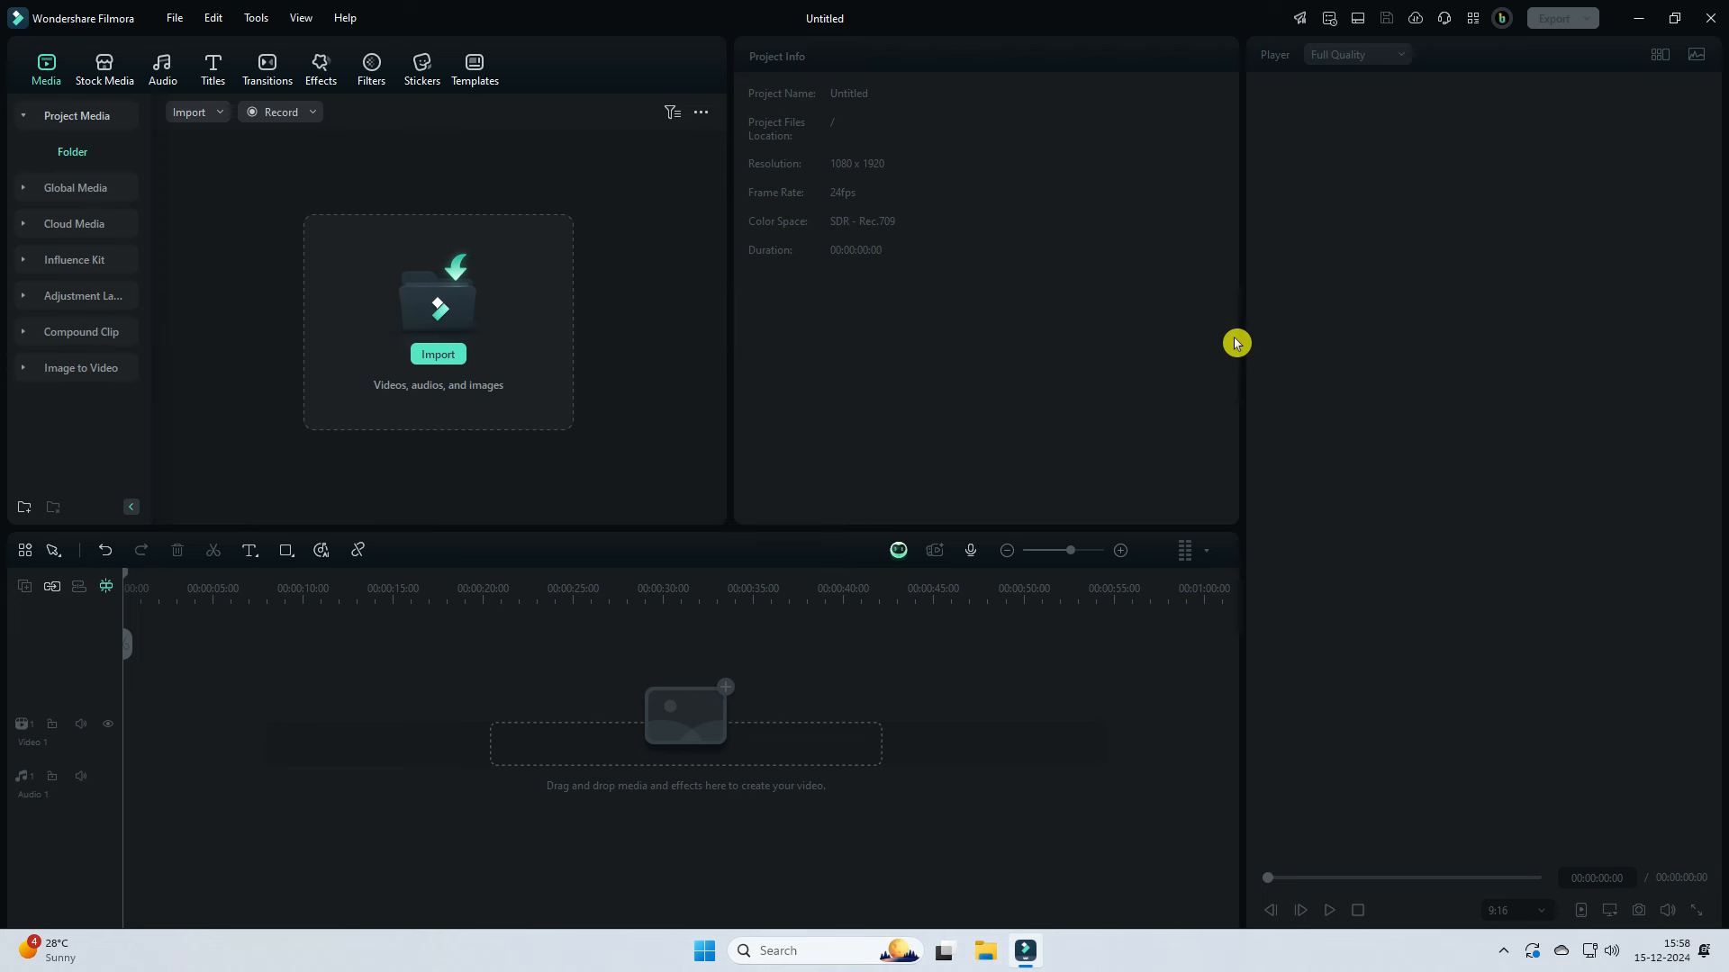
pyautogui.moveTo(1240, 335); pyautogui.dragTo(1155, 344)
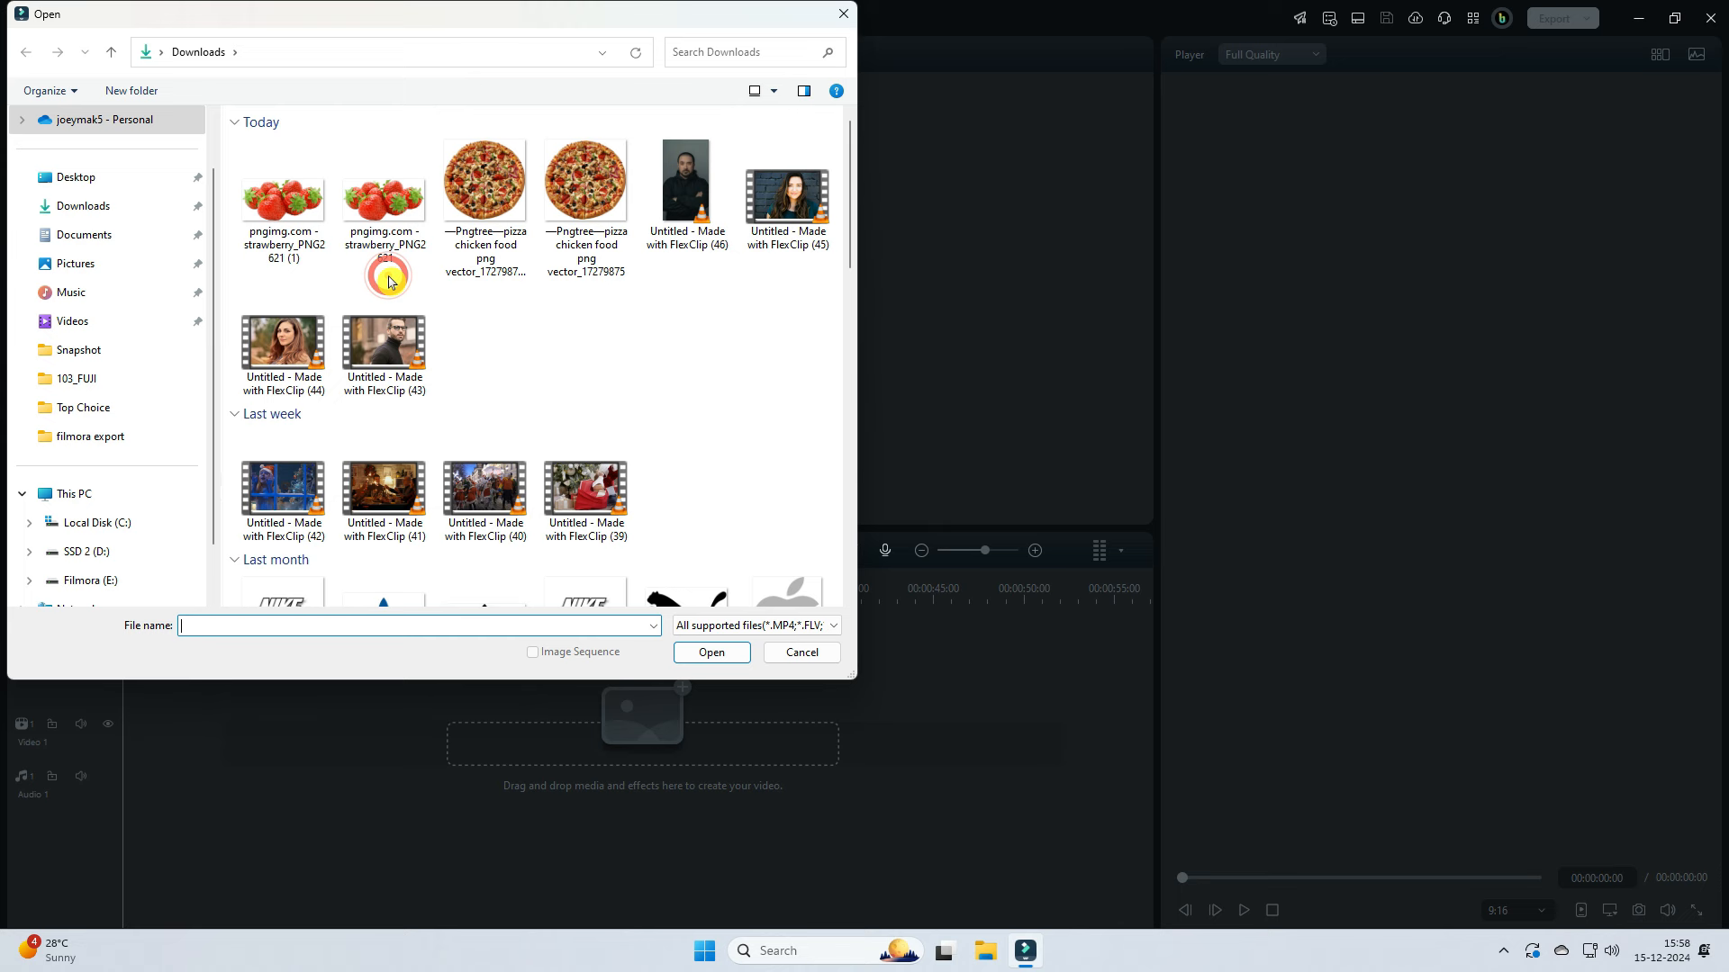
# Step: Import the pizza PNG image "—Pngtree—pizza chicken food png vector_17279875 (1)" and place it on the Video 1 track
pyautogui.click(486, 185)
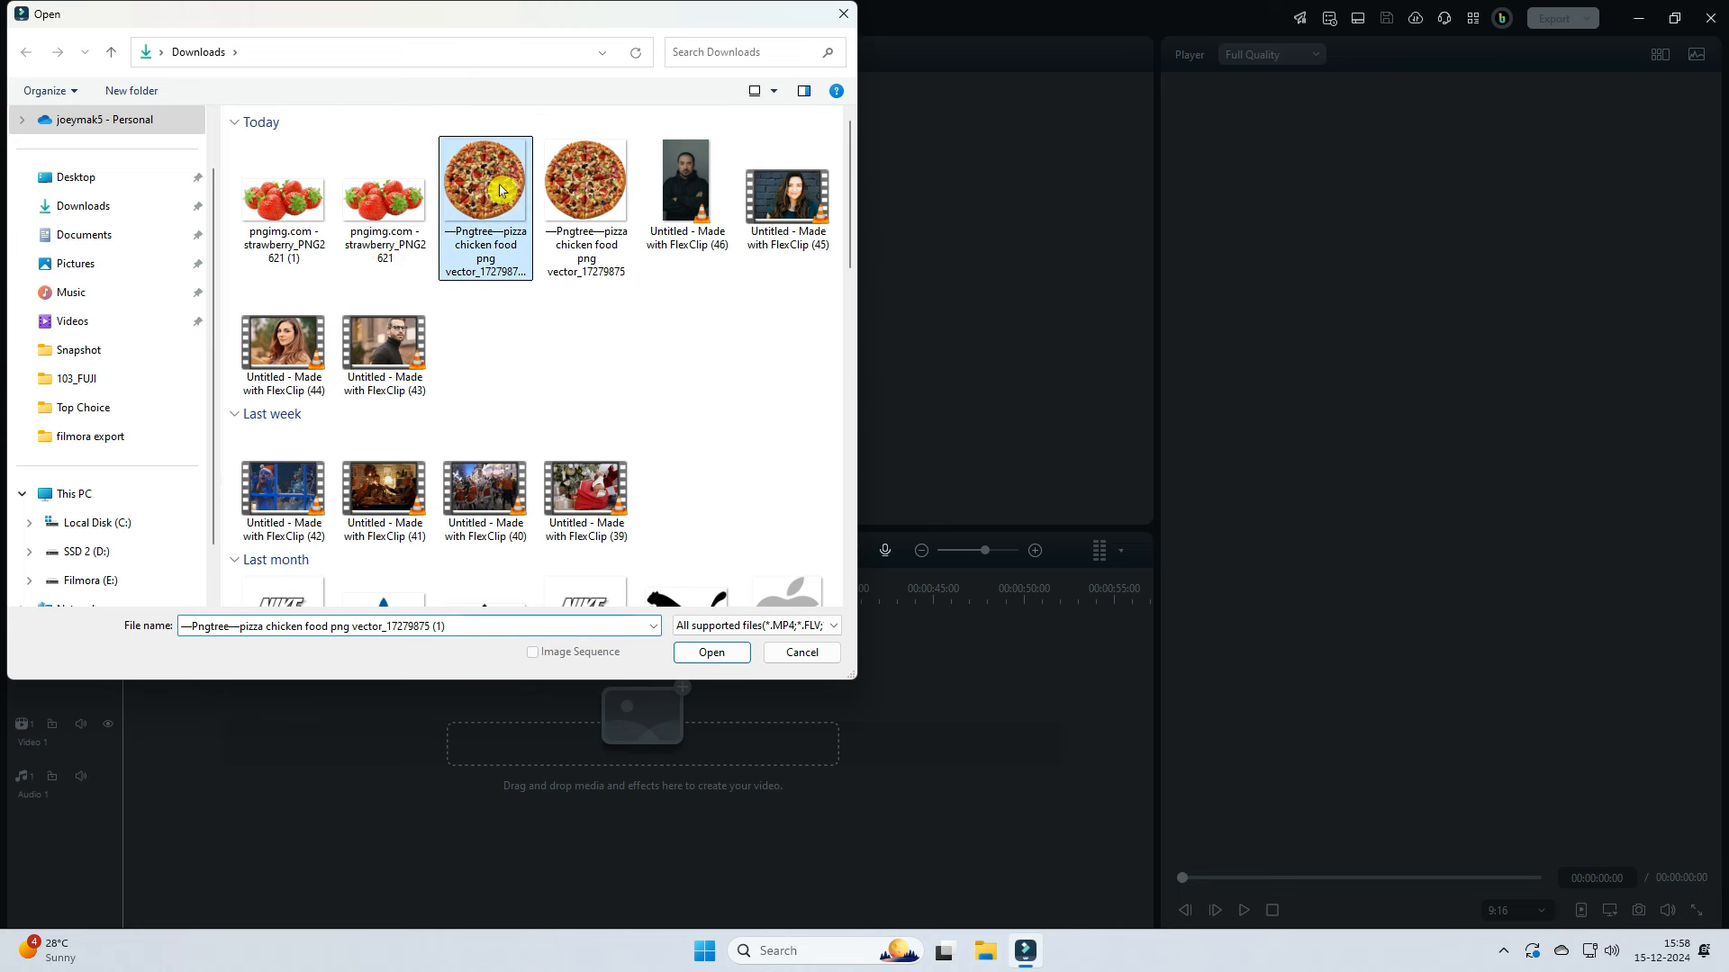
pyautogui.click(716, 654)
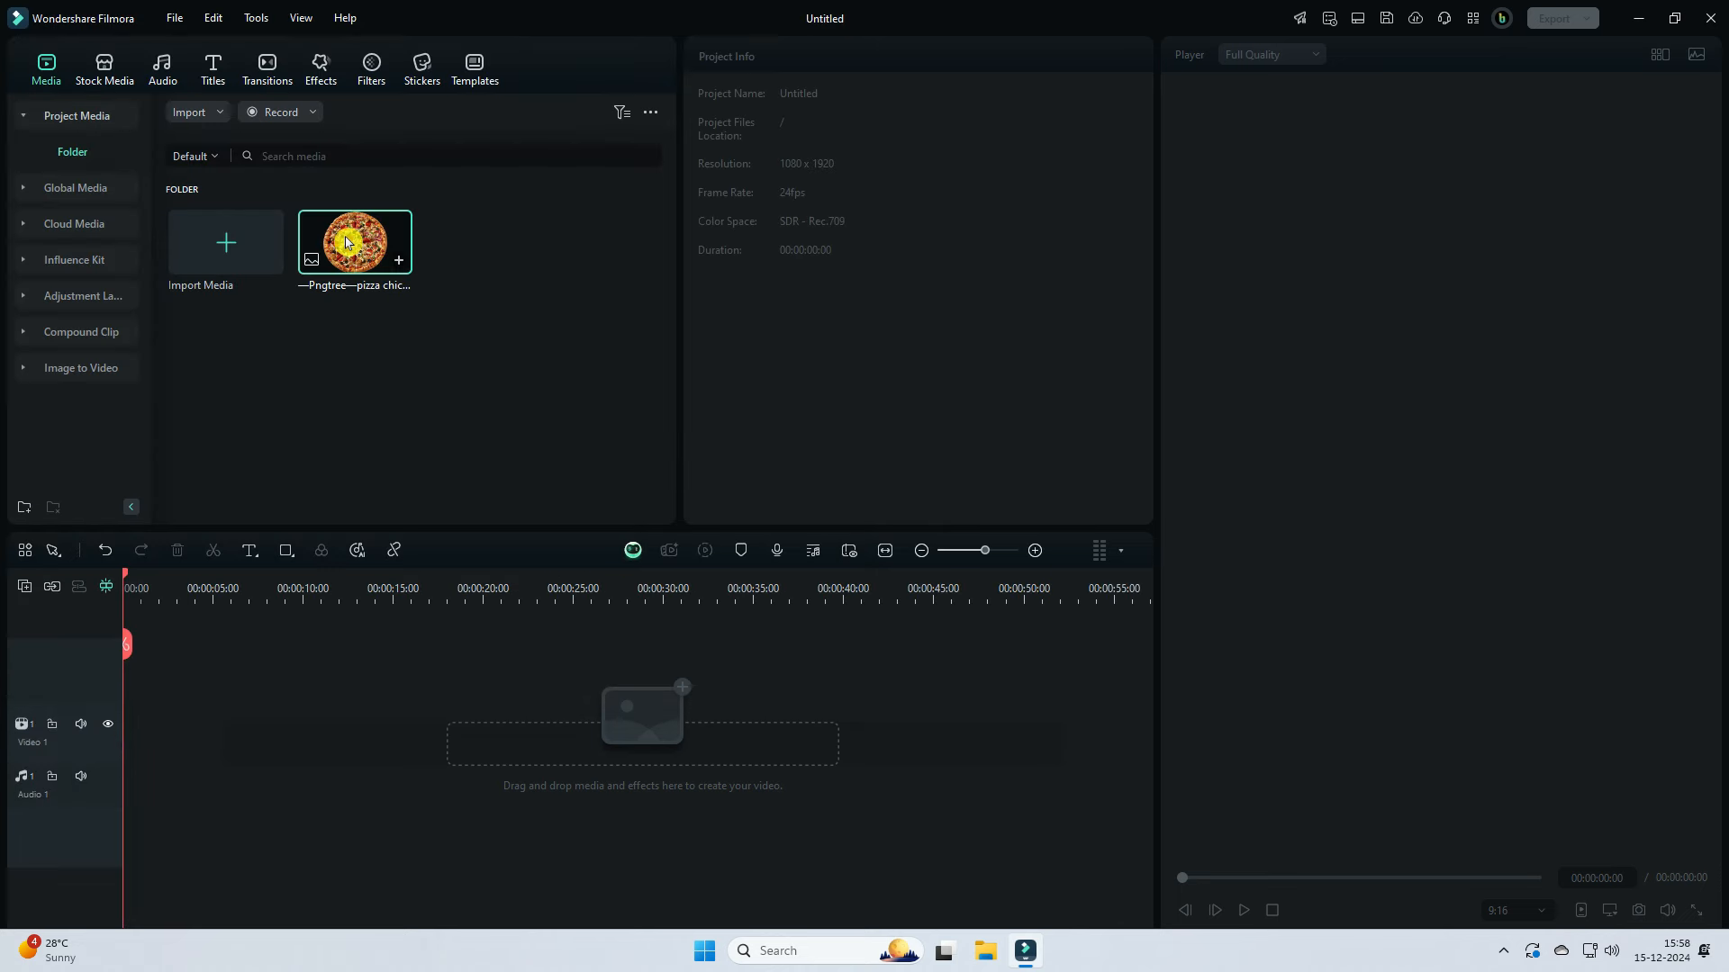
pyautogui.moveTo(363, 250); pyautogui.dragTo(571, 735)
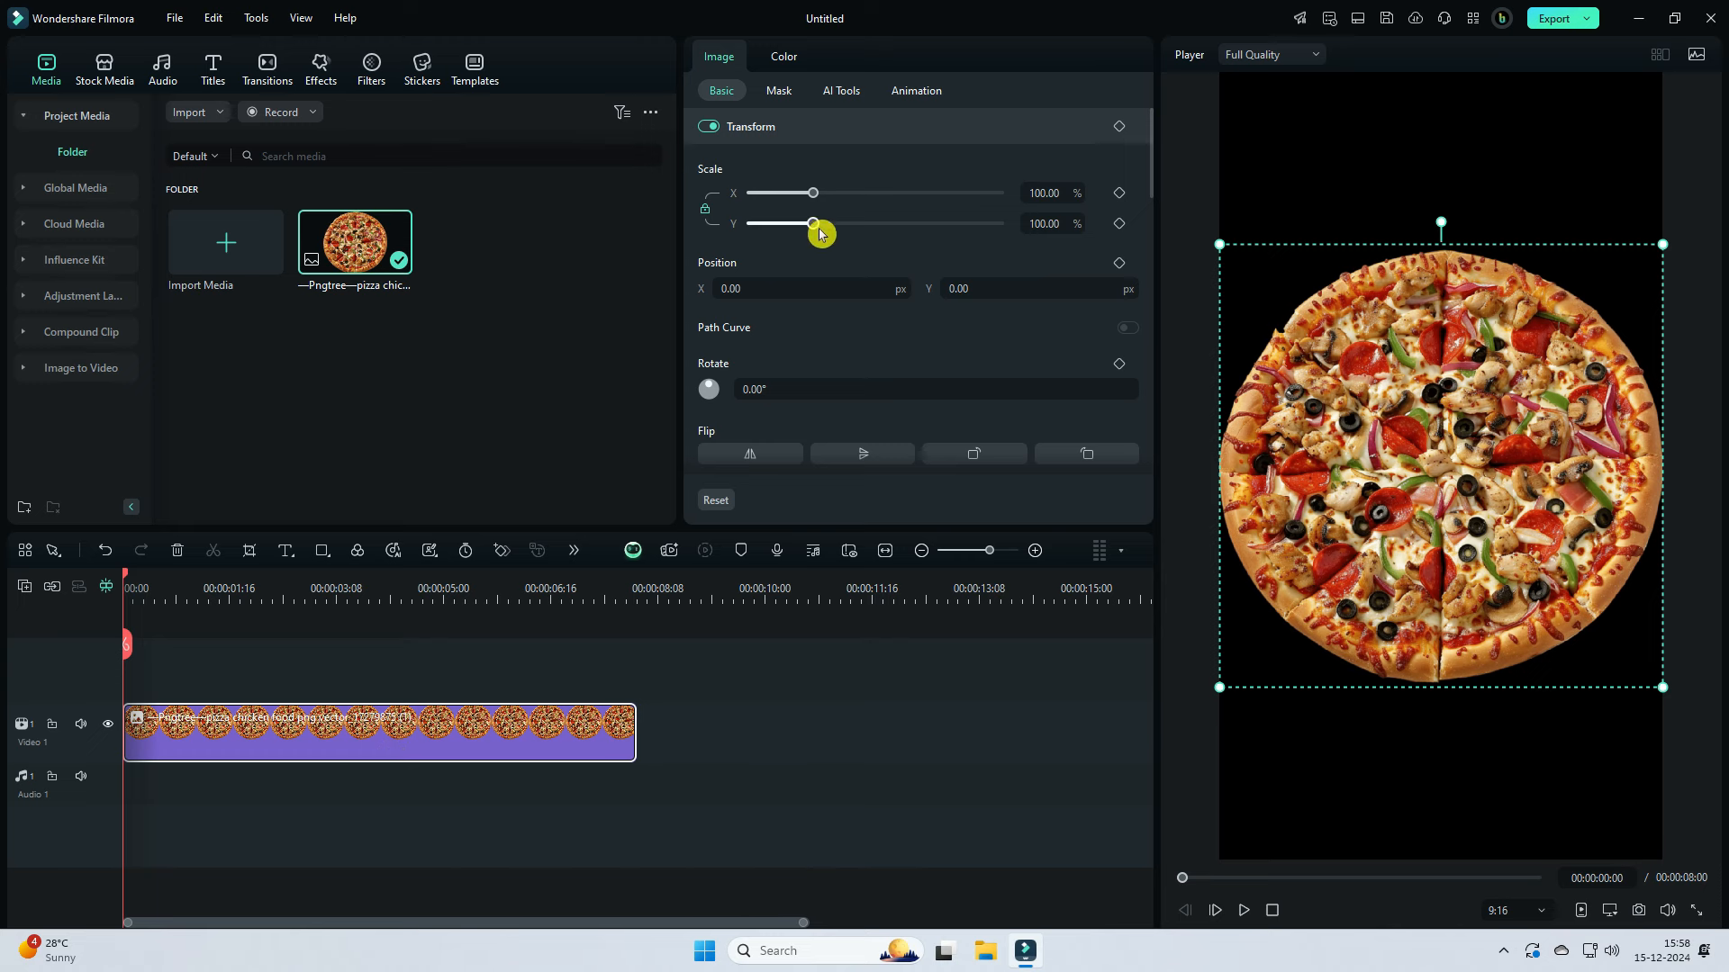
# Step: Scale the pizza to 55.47%, move it to Y position -1253 px, and keyframe its transform at the clip's start
pyautogui.moveTo(813, 225); pyautogui.dragTo(788, 237)
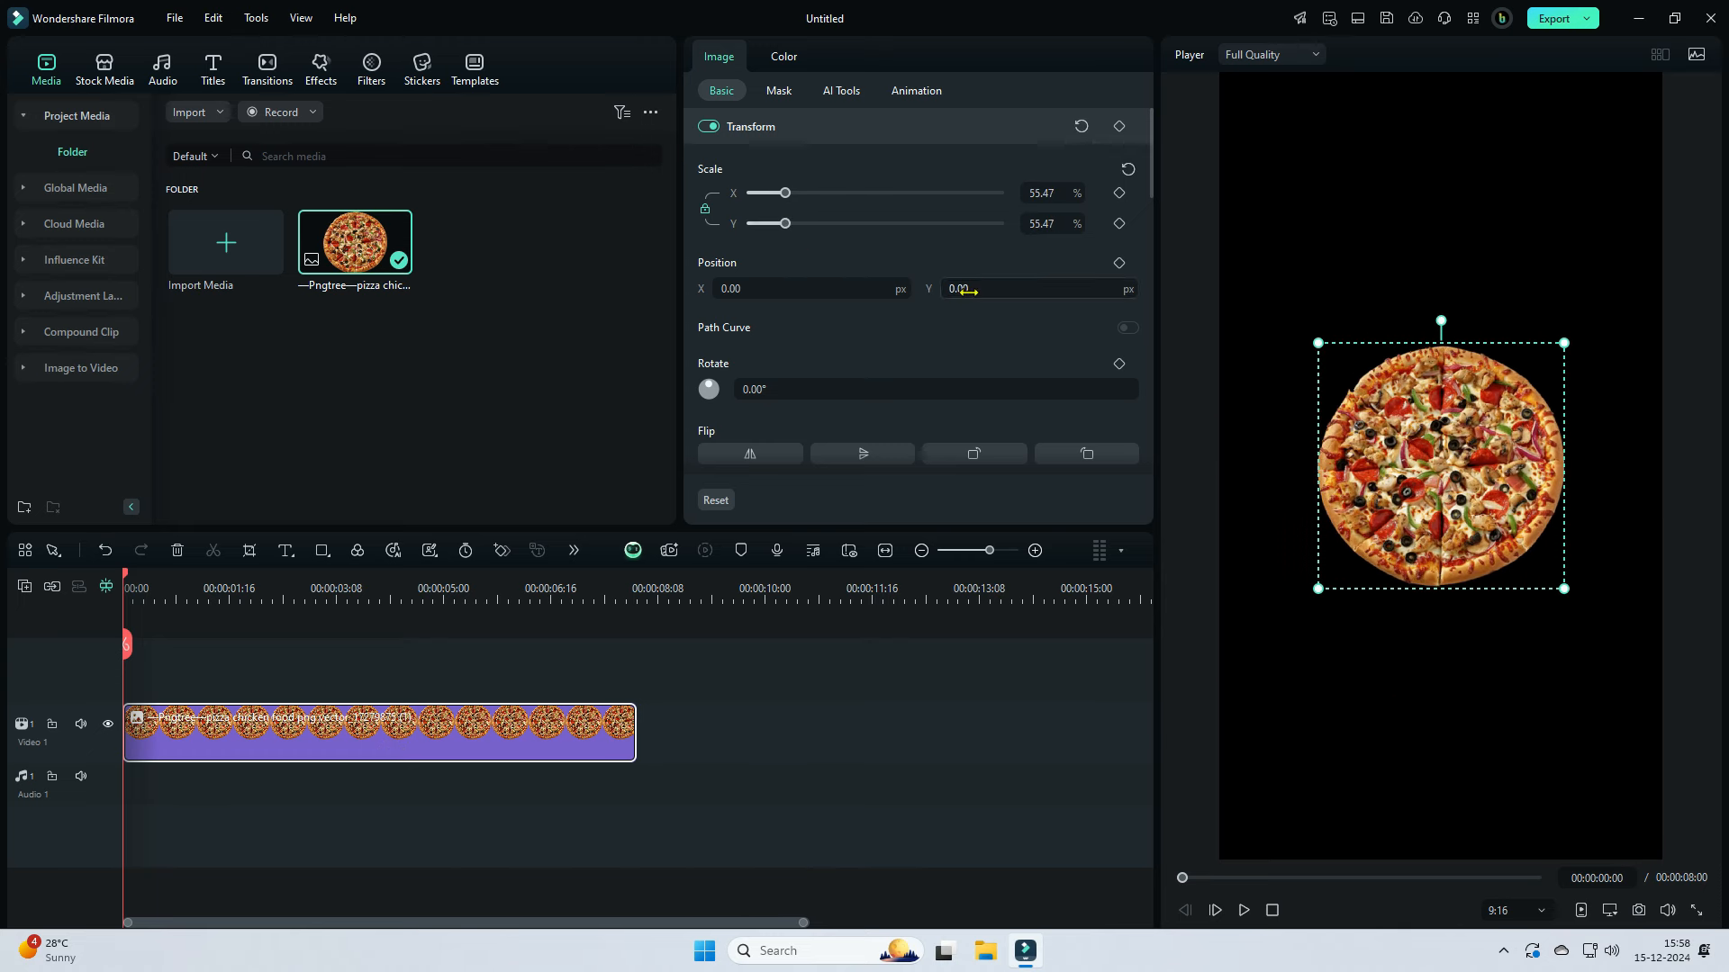
pyautogui.moveTo(968, 288); pyautogui.dragTo(976, 282)
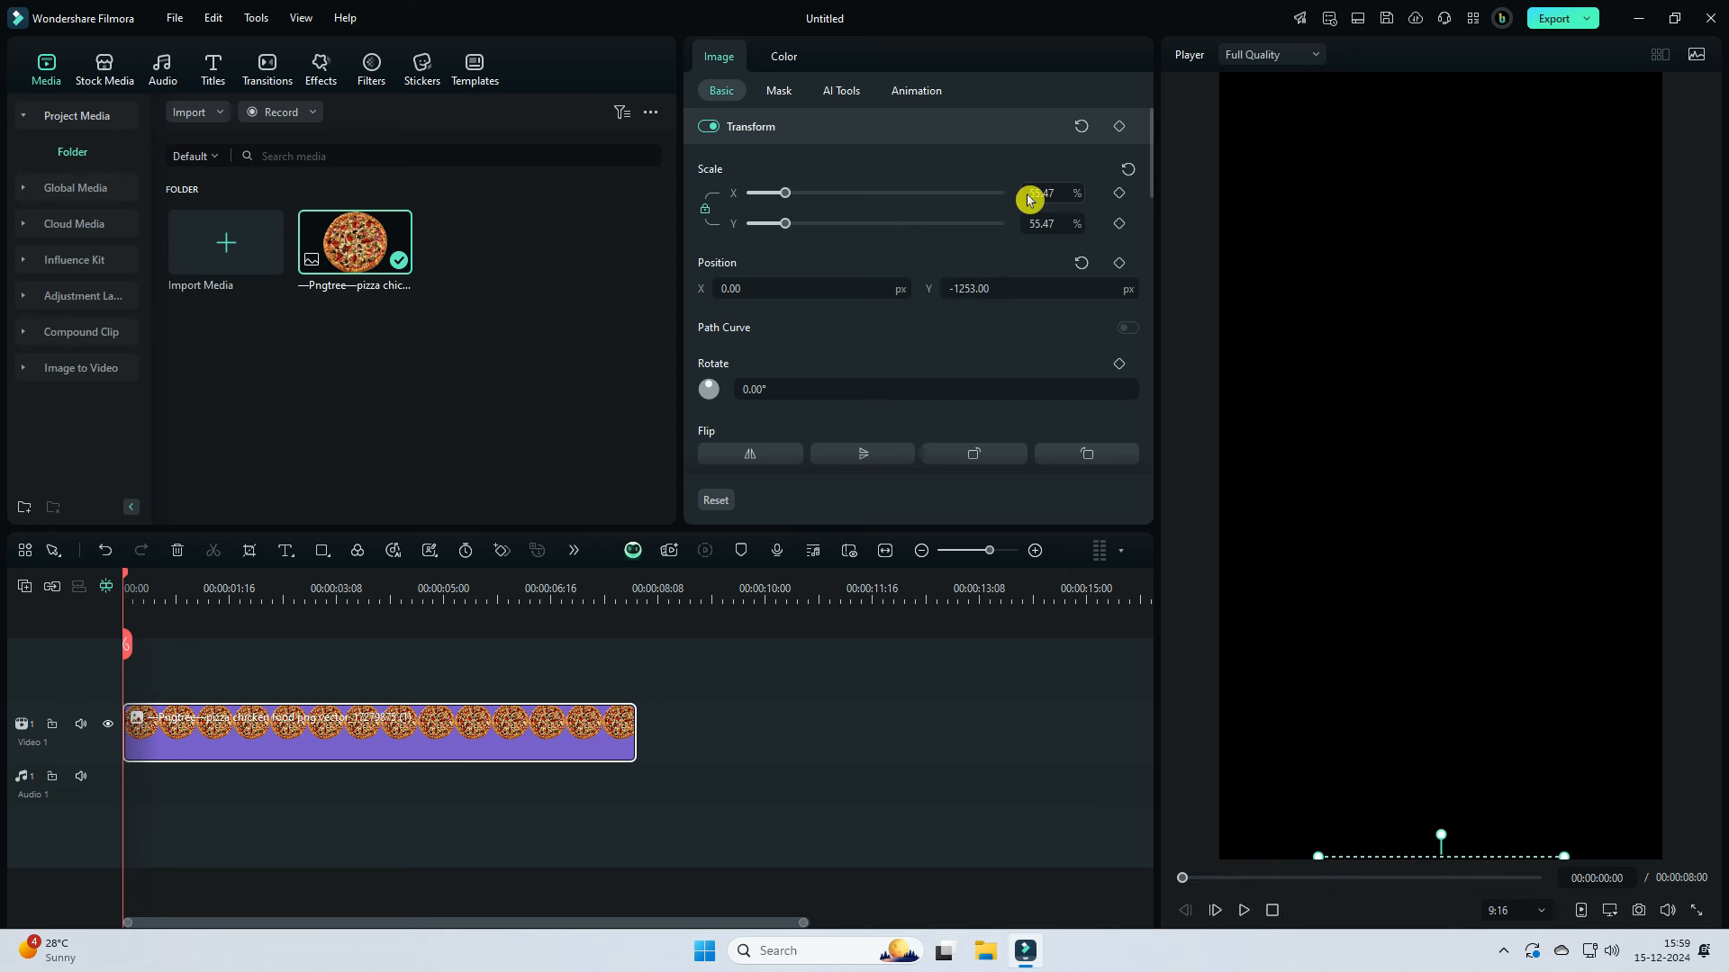
pyautogui.click(1119, 126)
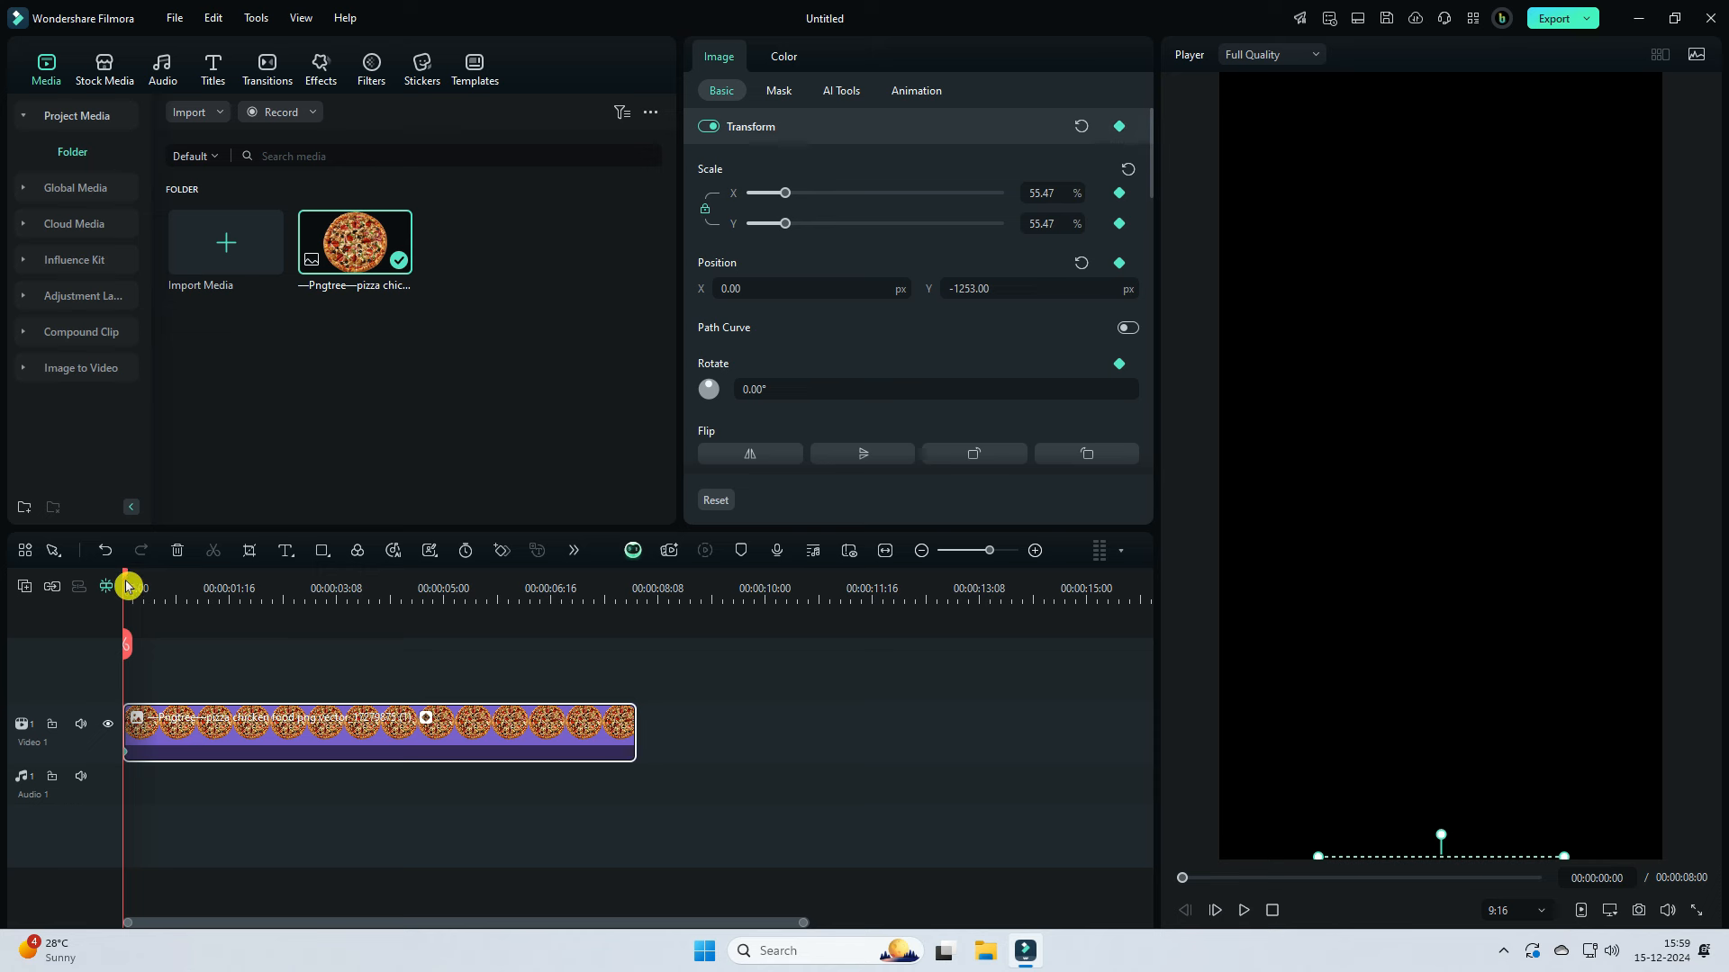
# Step: At 00:00:00:11, set the pizza's Y position to -505 px and apply the Ease In Bezier curve to that keyframe
pyautogui.moveTo(126, 582); pyautogui.dragTo(154, 589)
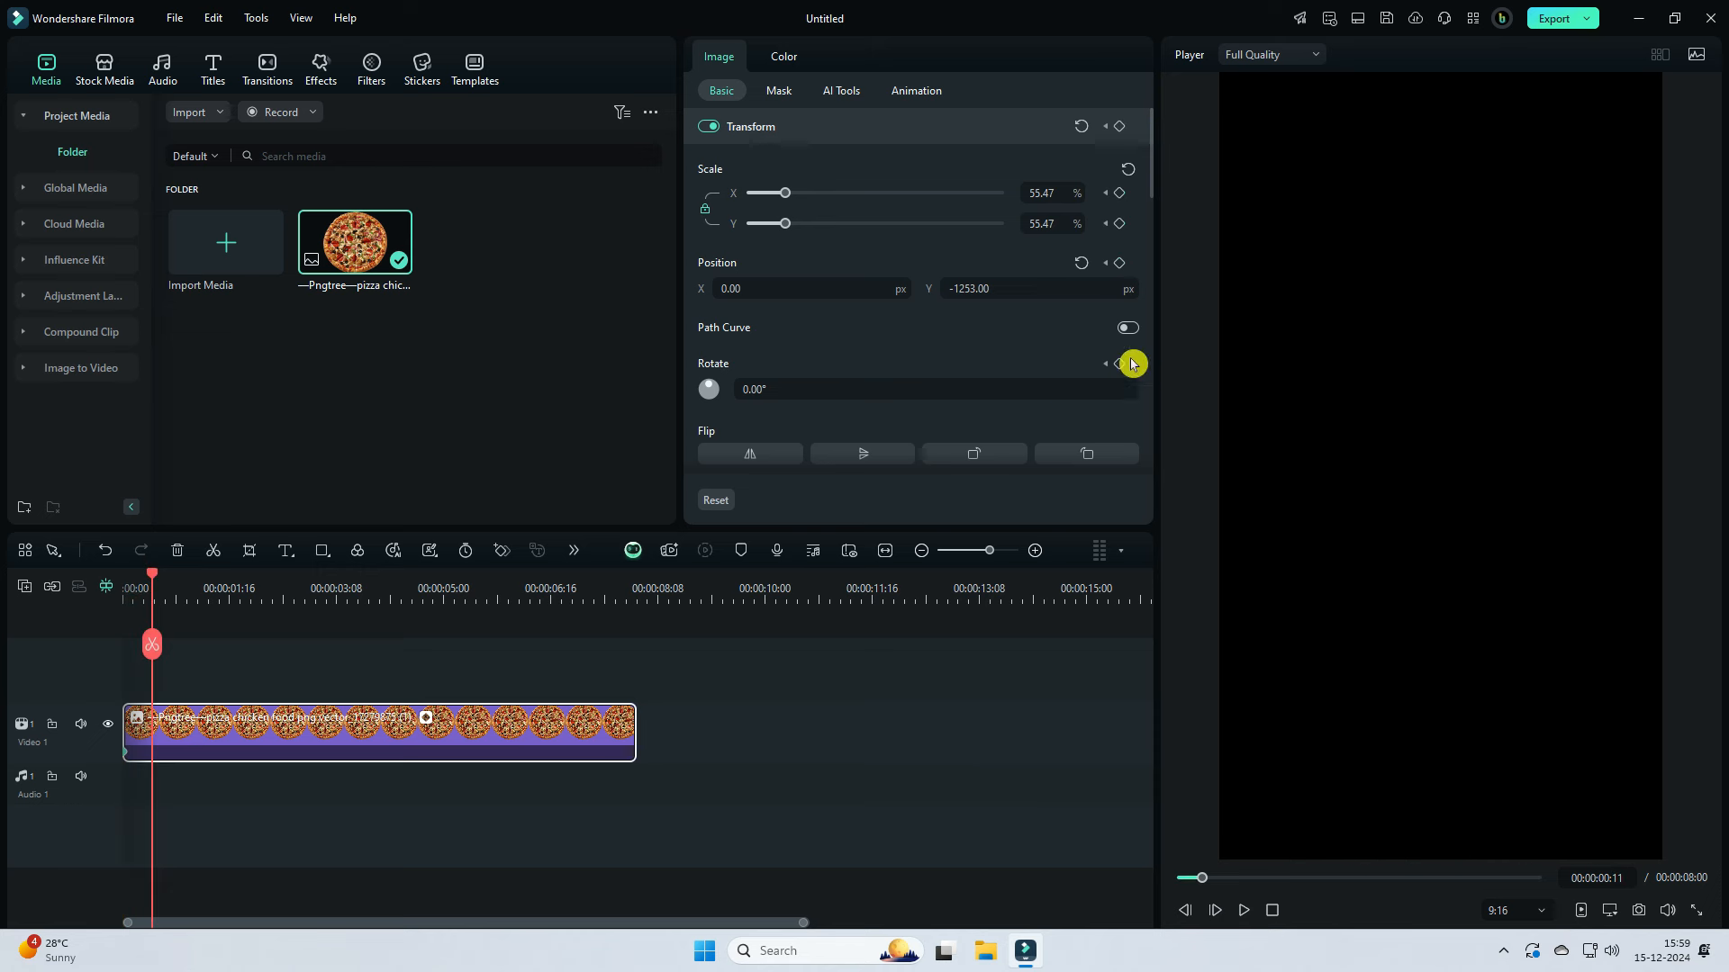
pyautogui.moveTo(960, 286)
pyautogui.mouseDown()
pyautogui.moveTo(976, 286)
pyautogui.moveTo(934, 306)
pyautogui.mouseUp()
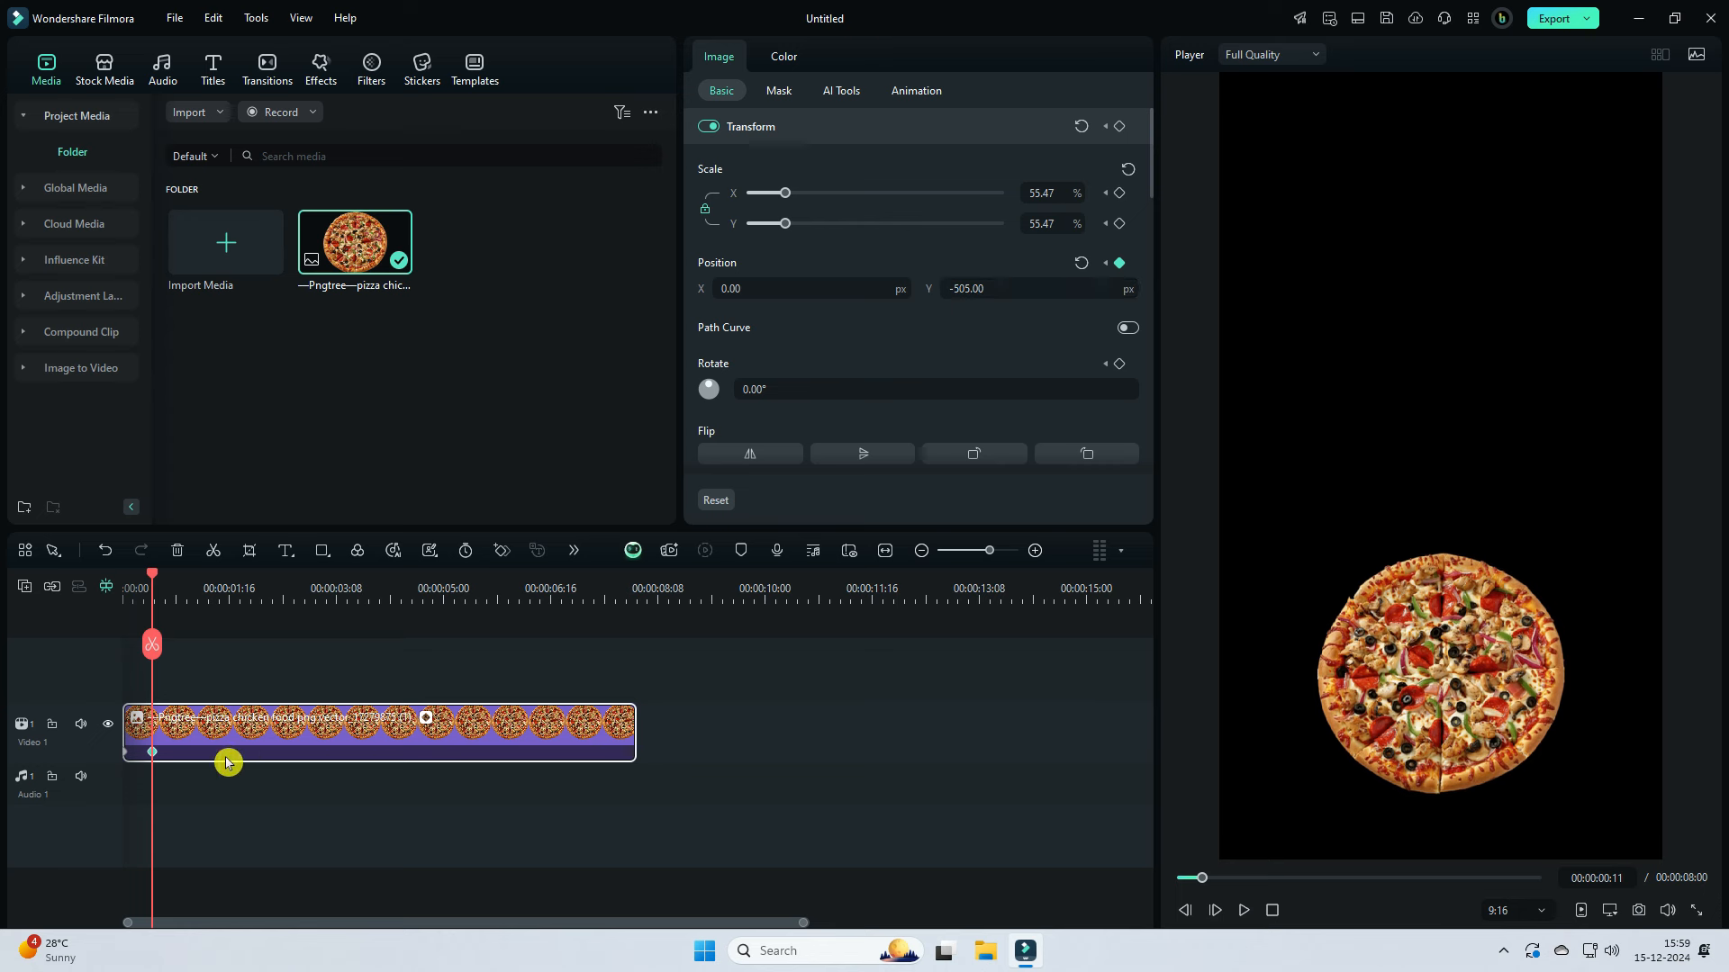
pyautogui.rightClick(152, 752)
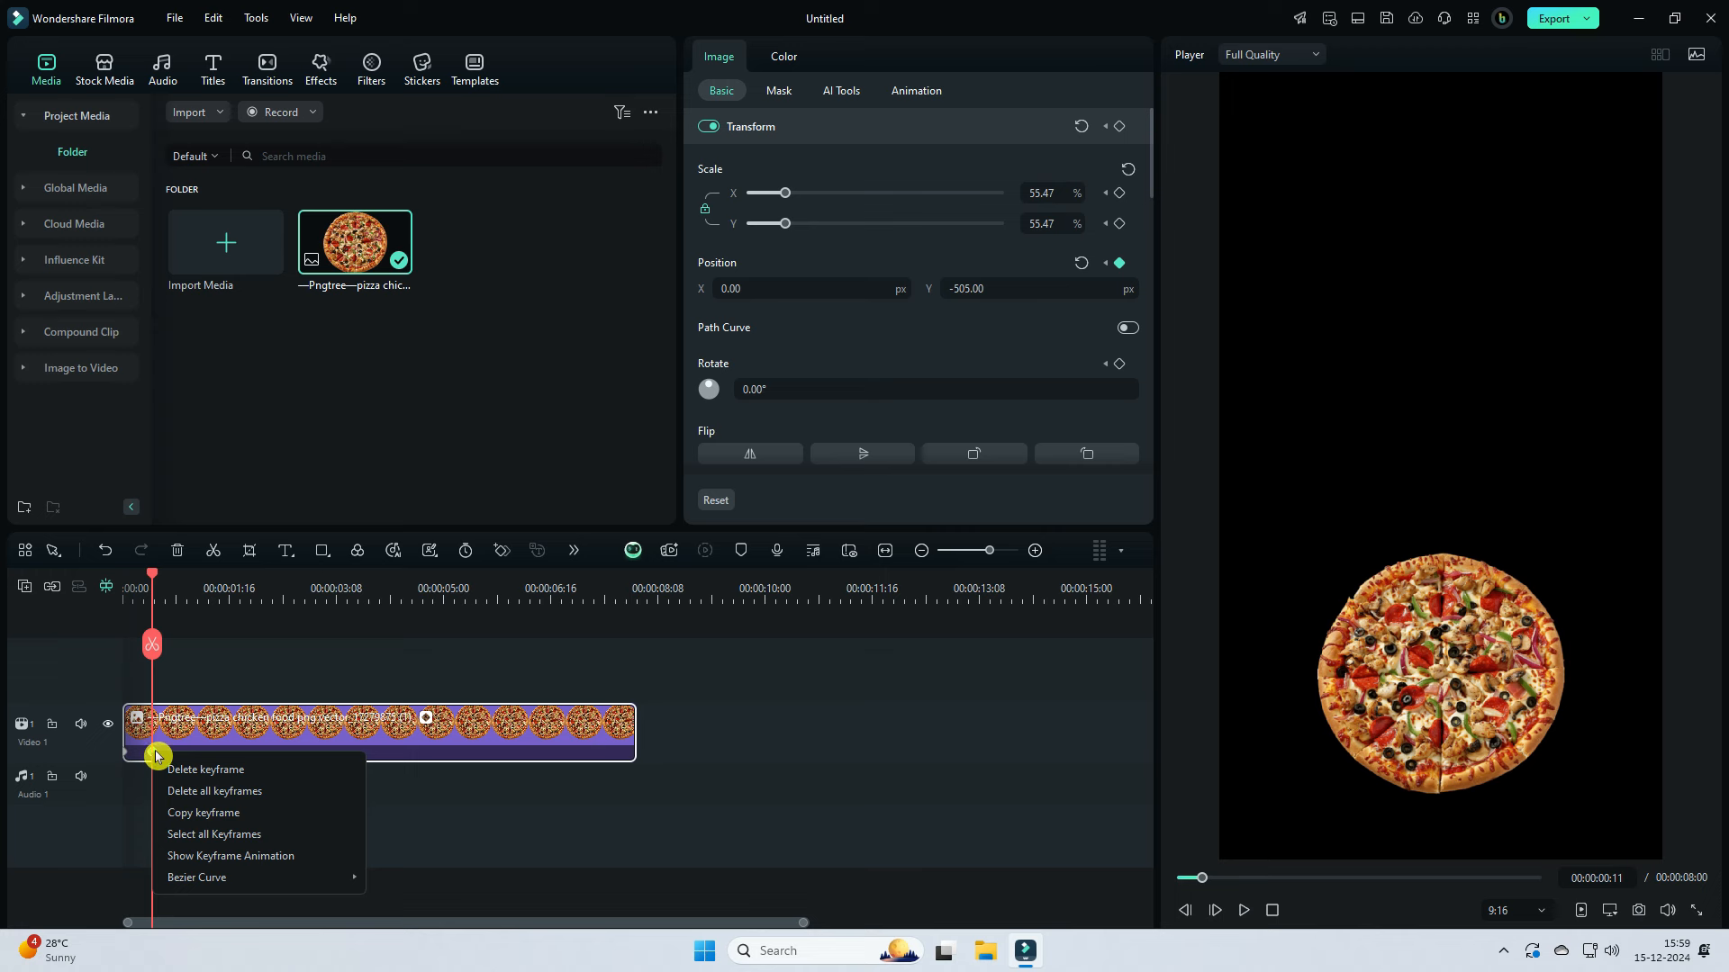
pyautogui.moveTo(203, 880)
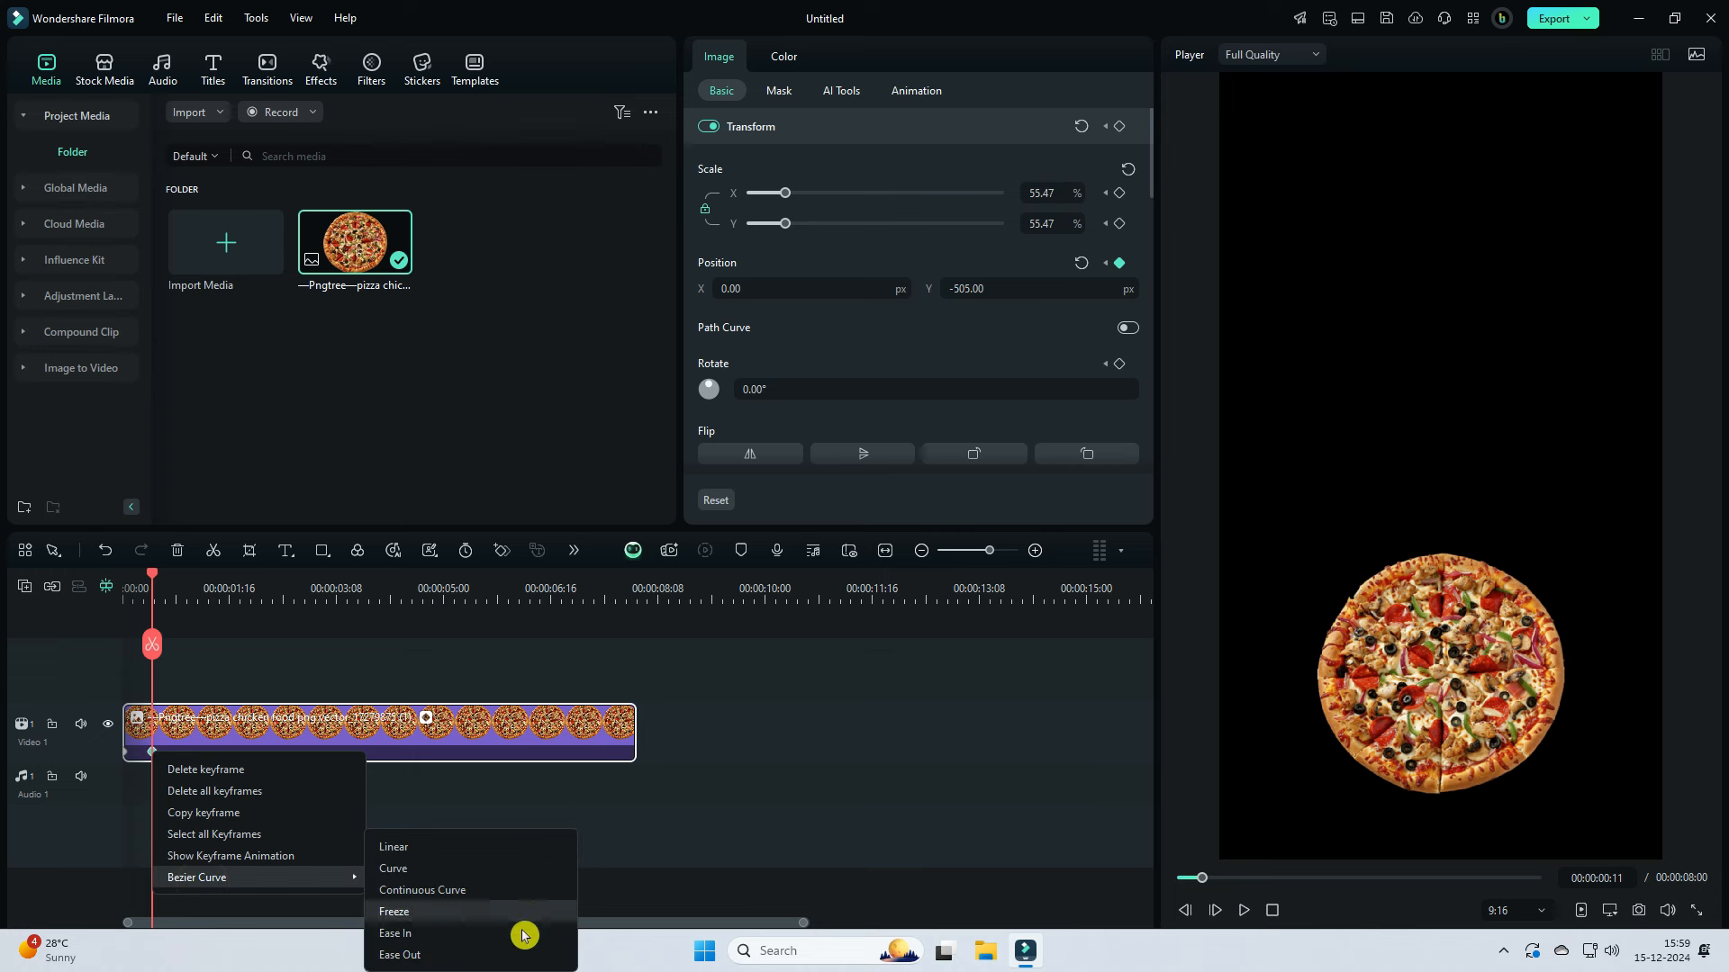
pyautogui.click(463, 935)
# Step: Inspect and close the clip's keyframe animation graph, and play back the pizza's entrance
pyautogui.scroll(-2, 342, 876)
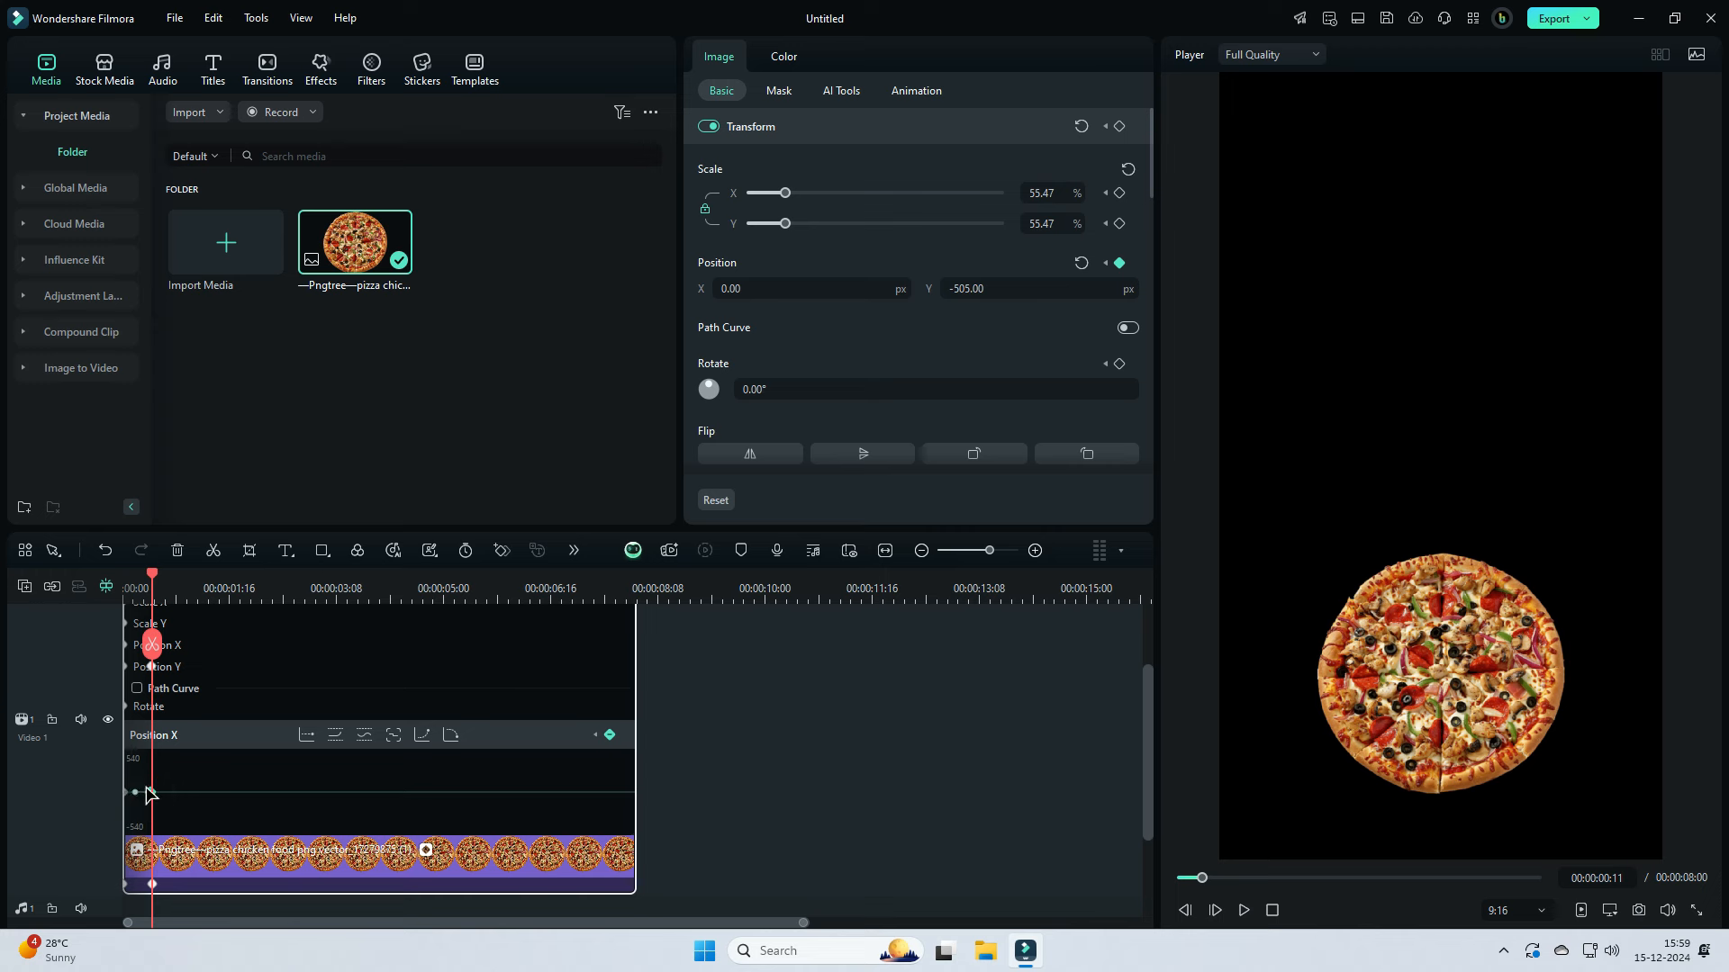
pyautogui.moveTo(324, 597); pyautogui.dragTo(559, 598)
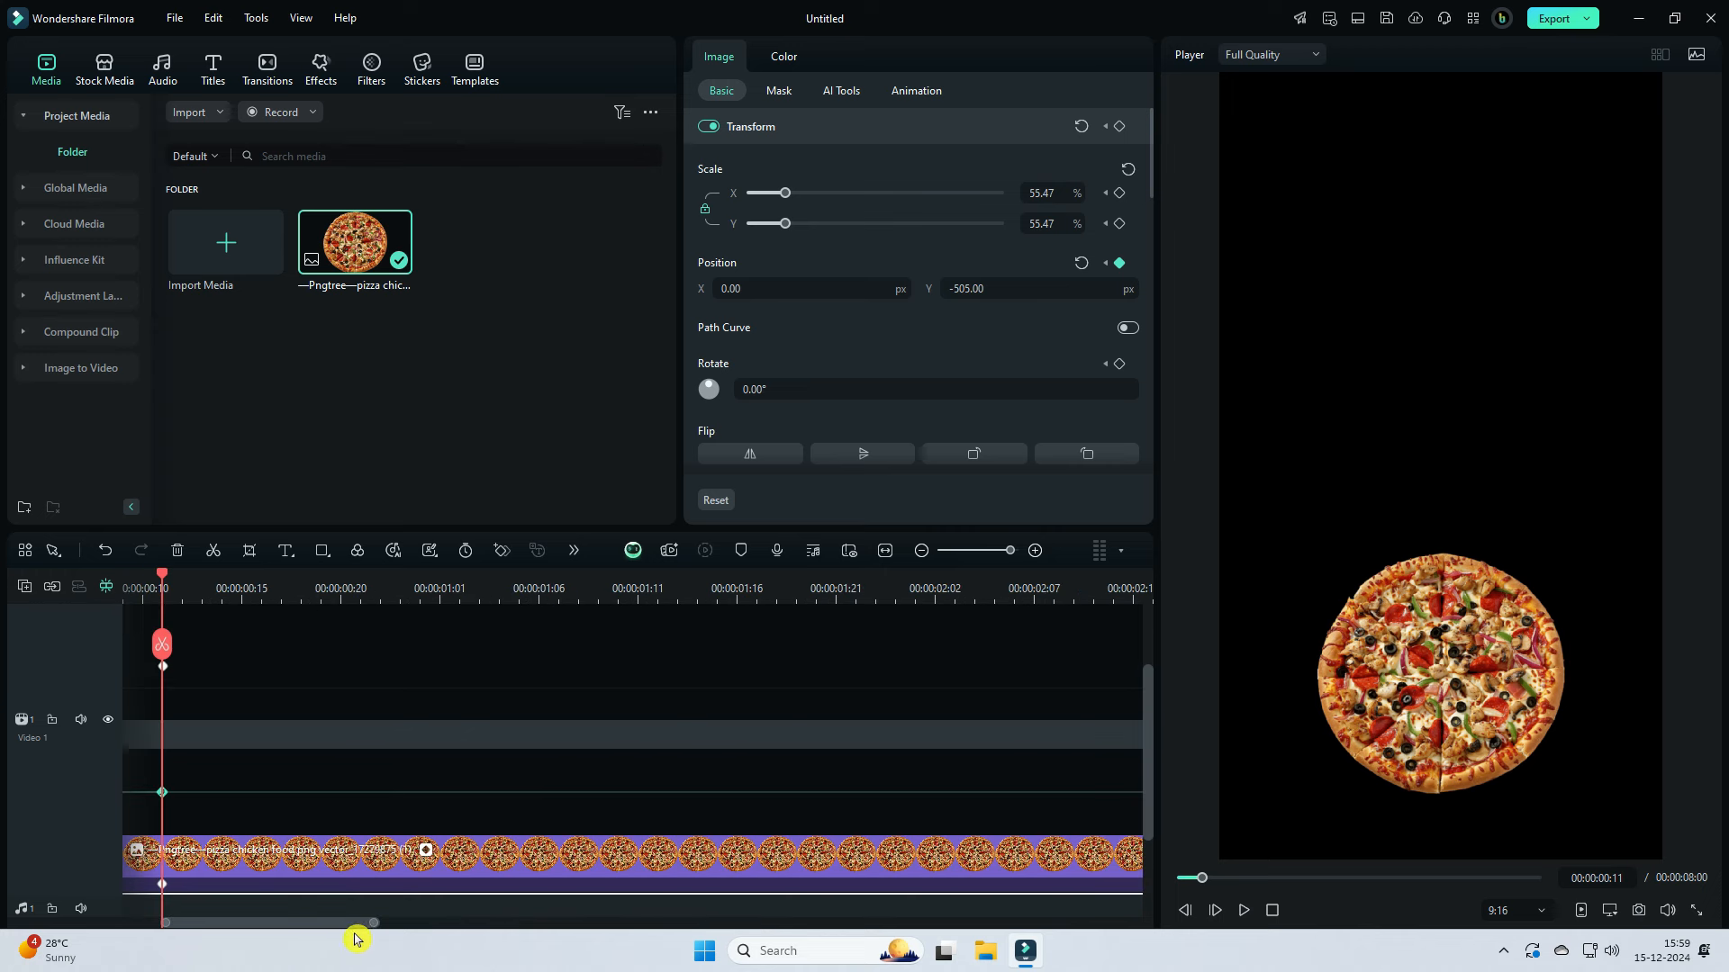
pyautogui.moveTo(348, 925); pyautogui.dragTo(119, 927)
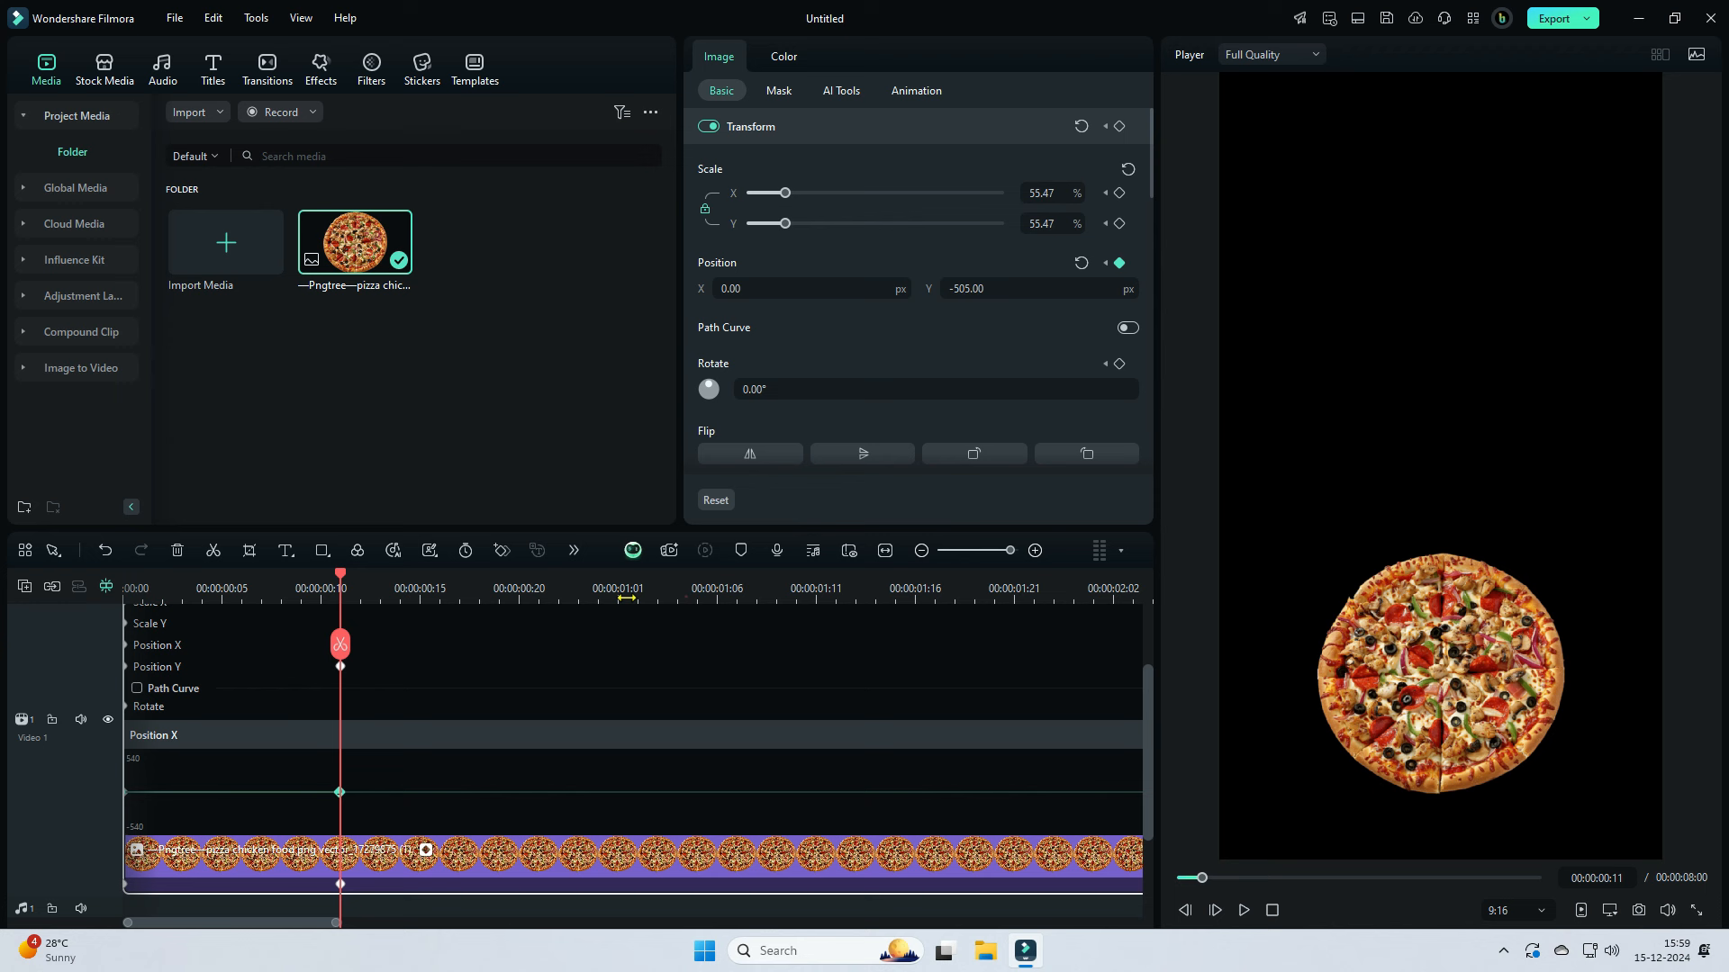
pyautogui.moveTo(626, 598); pyautogui.dragTo(682, 593)
pyautogui.scroll(1, 463, 736)
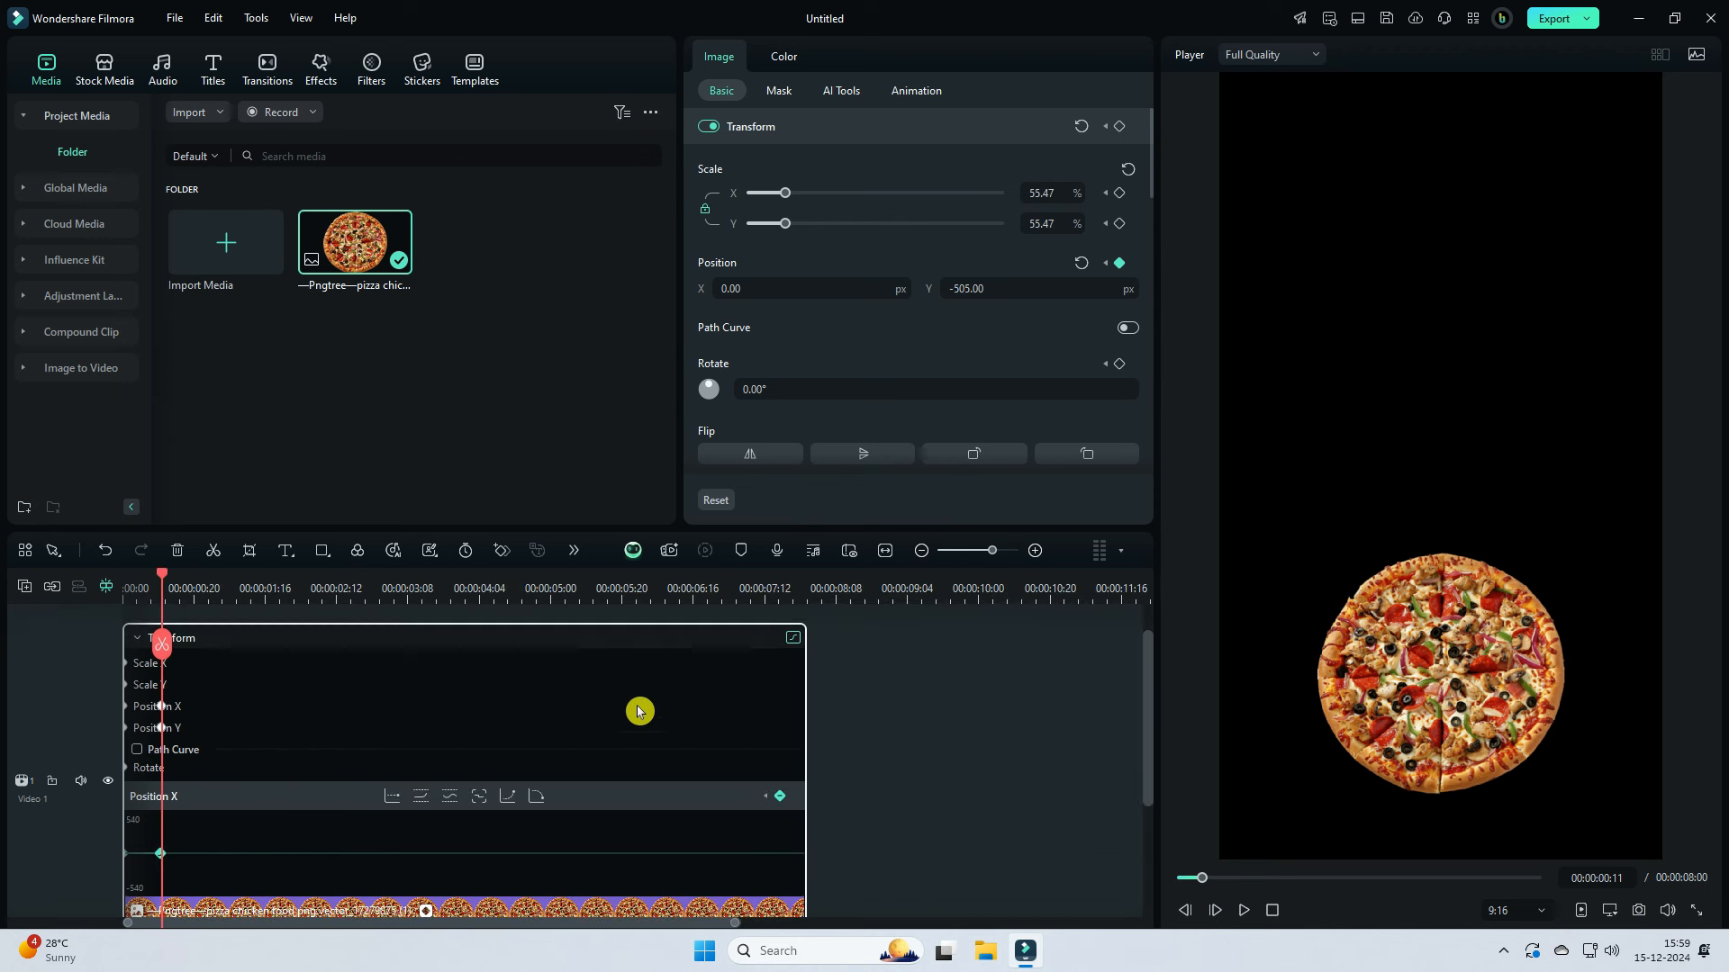
pyautogui.click(799, 645)
pyautogui.scroll(-1, 544, 807)
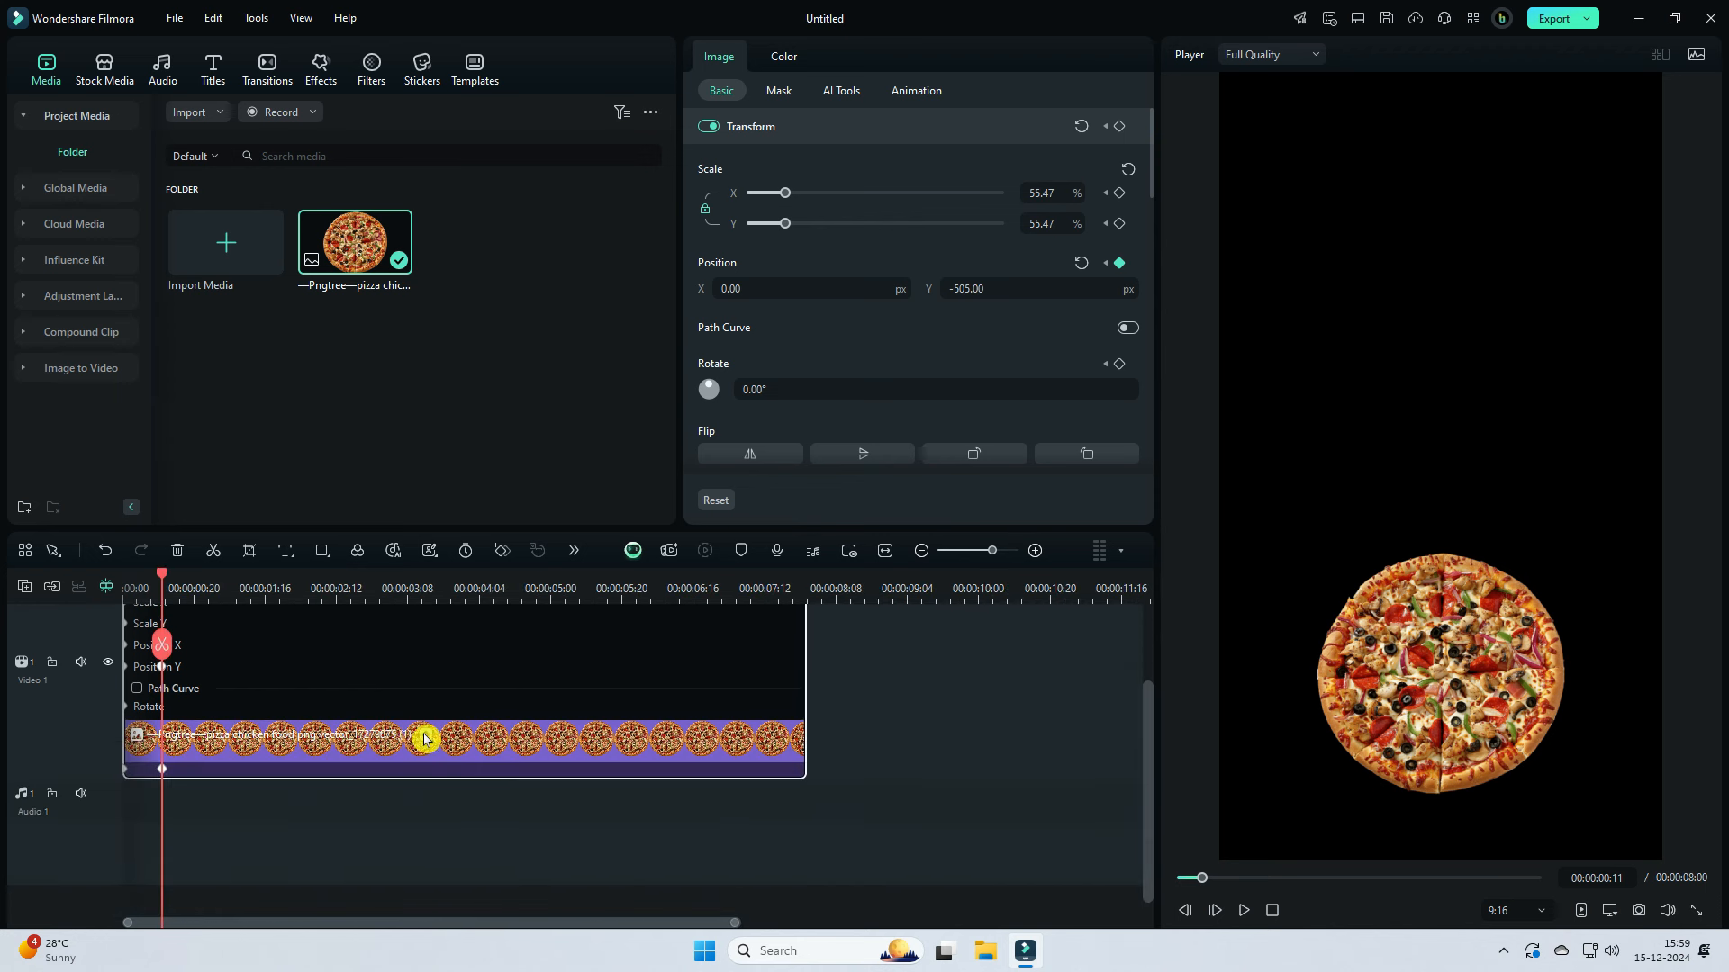
pyautogui.click(425, 737)
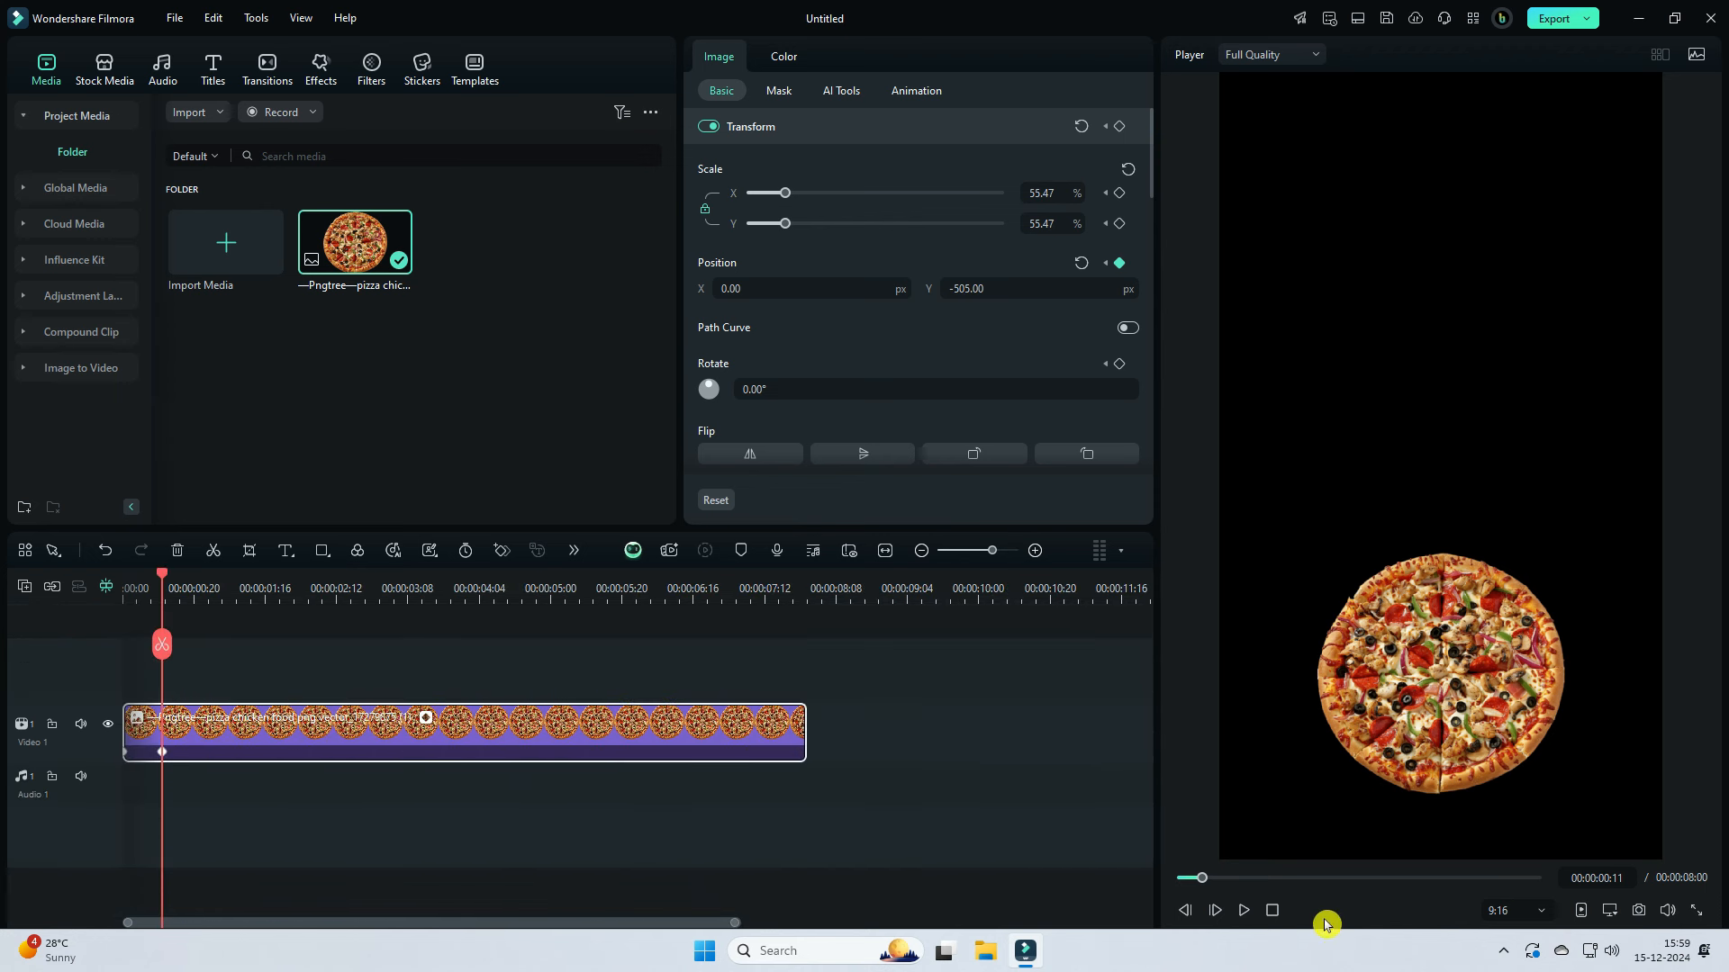
pyautogui.click(1245, 912)
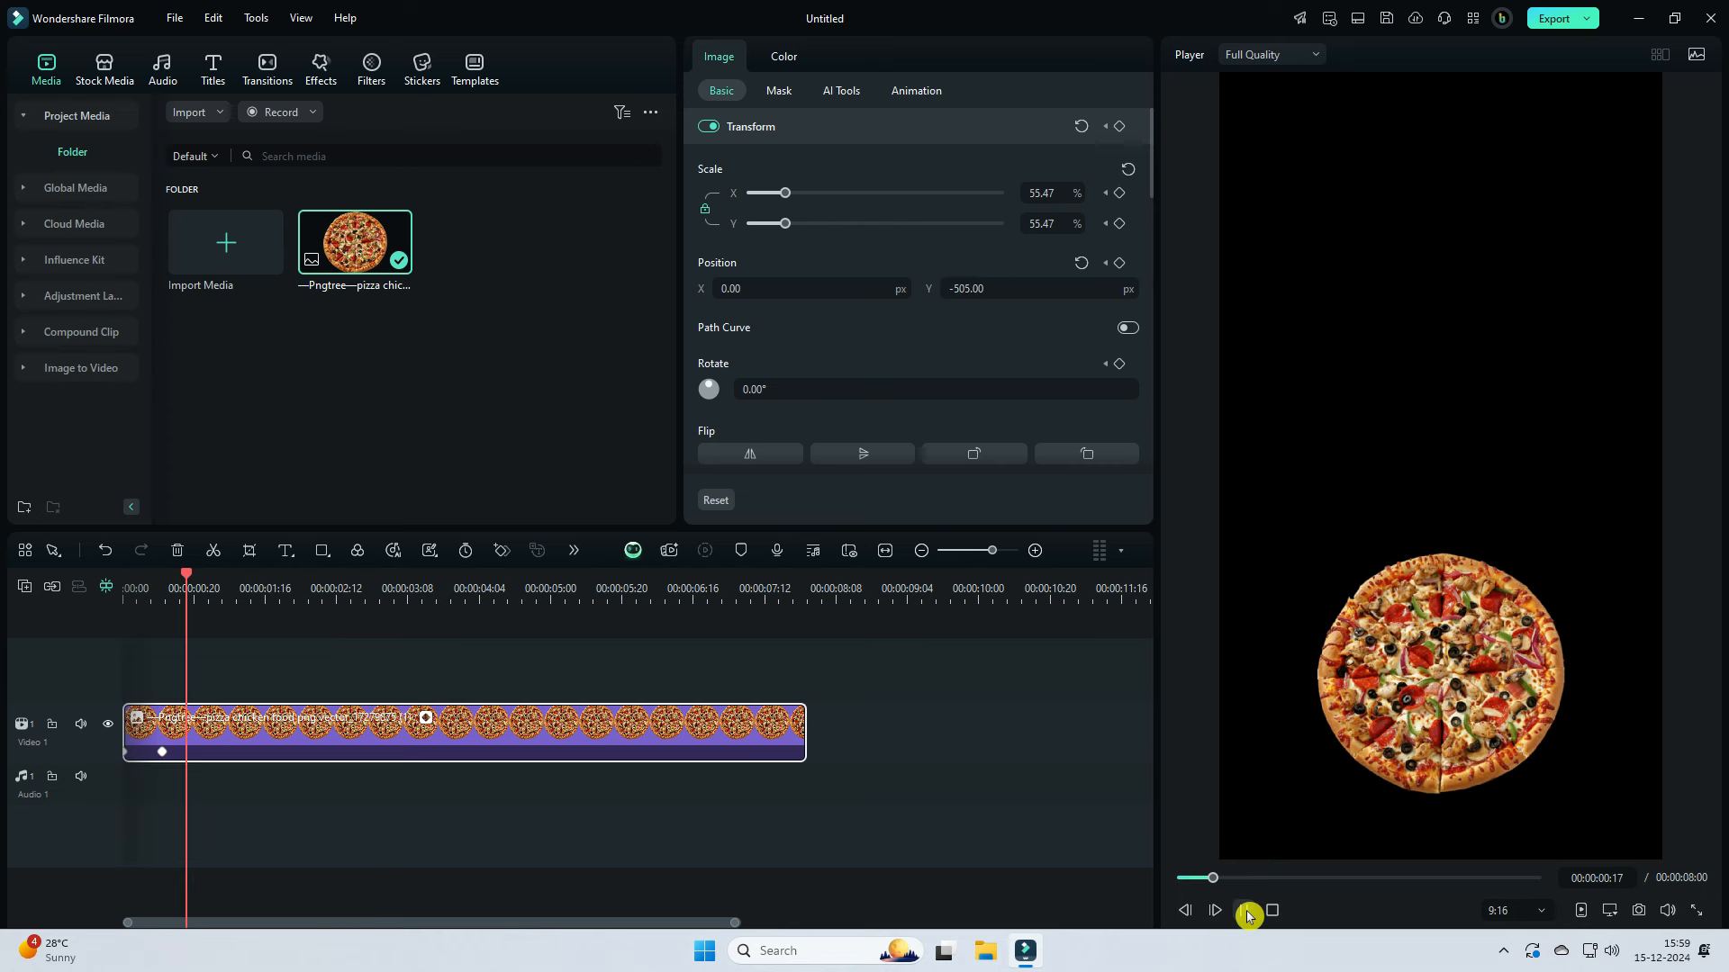
pyautogui.click(1246, 911)
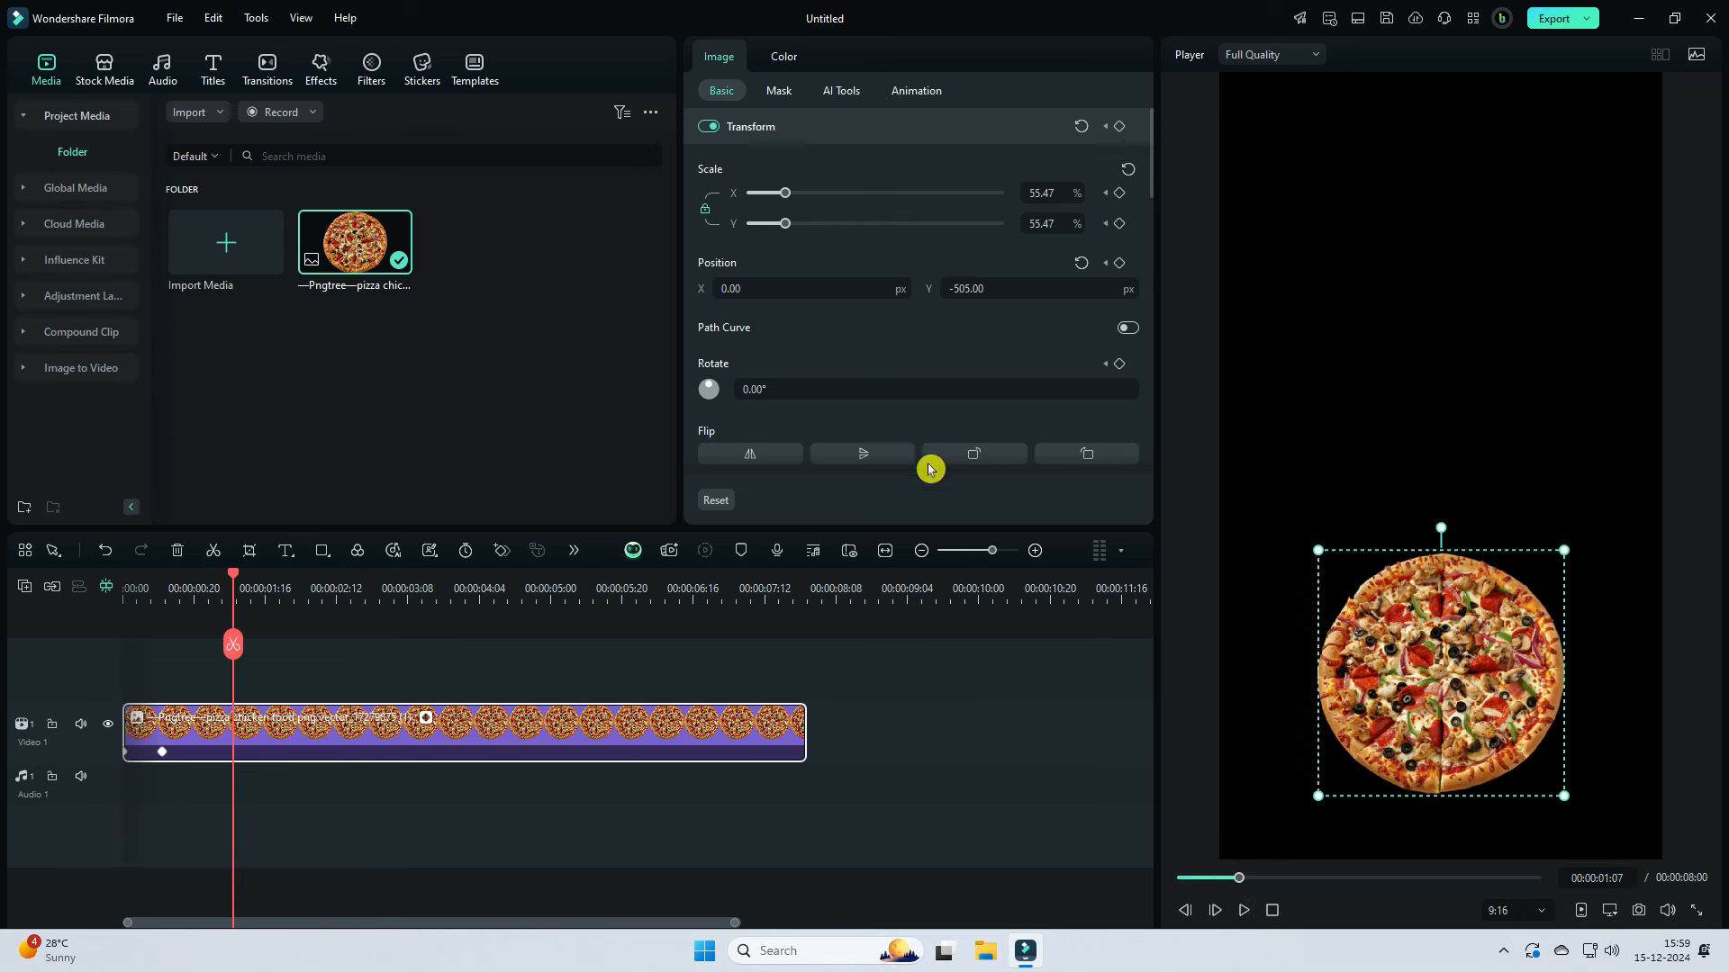
# Step: Turn on the Blur background for the pizza clip
pyautogui.scroll(-5, 938, 381)
pyautogui.scroll(-2, 938, 382)
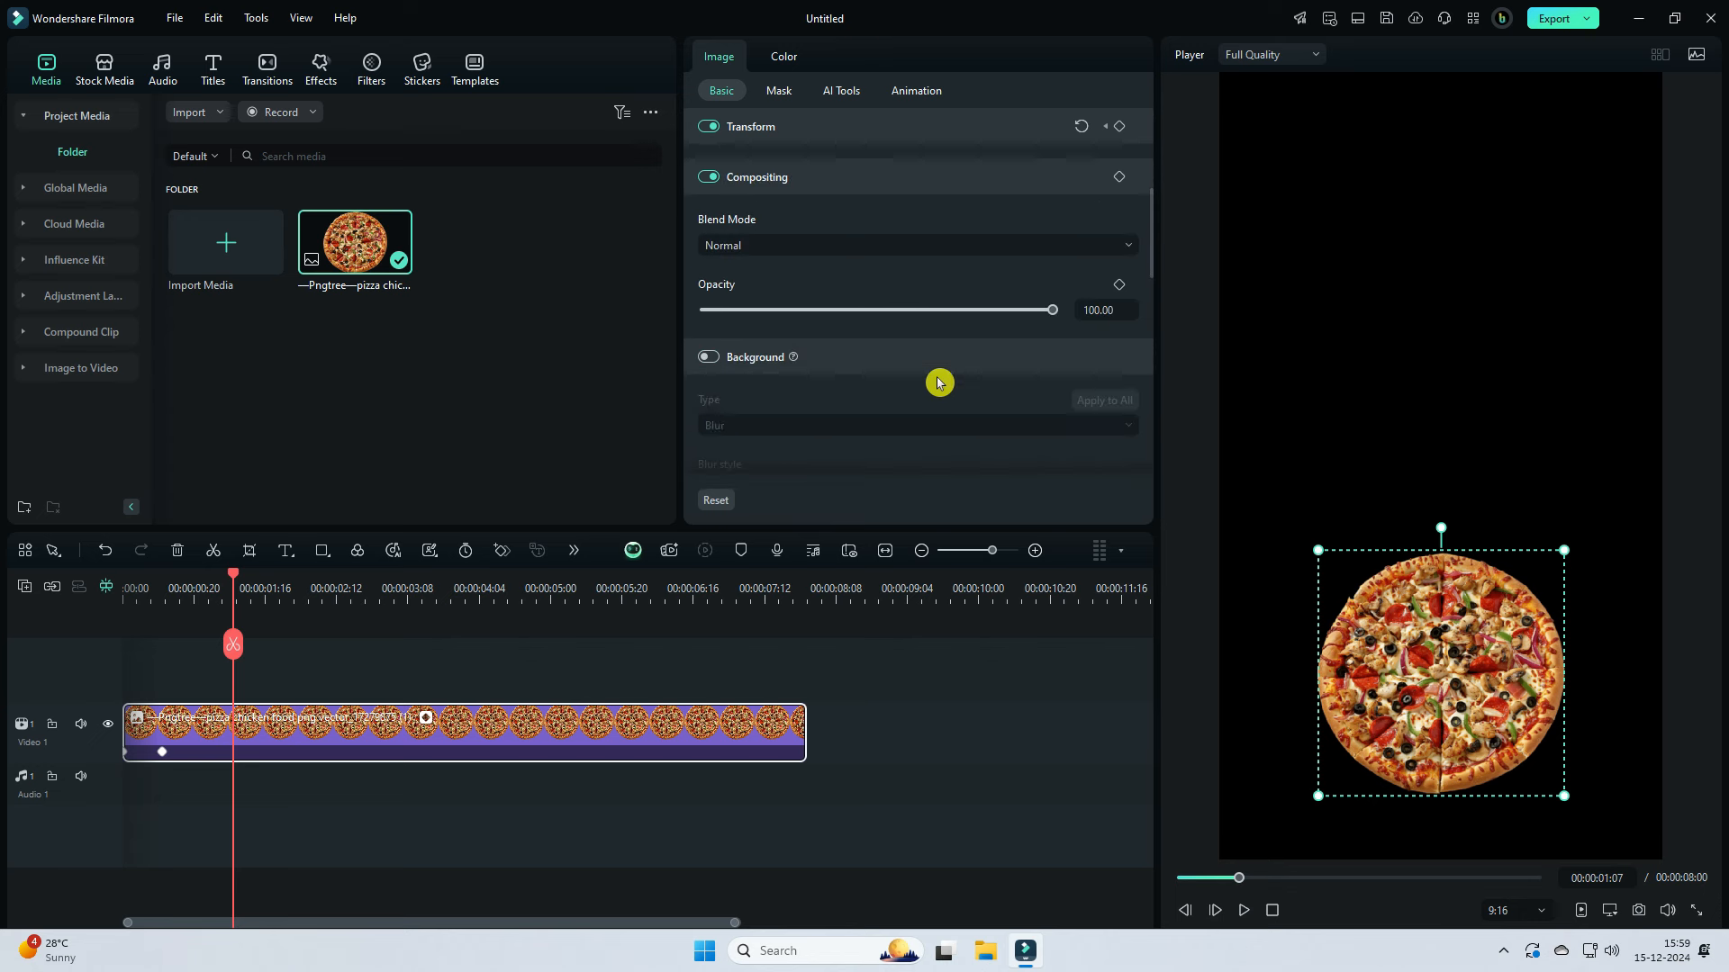
pyautogui.click(708, 357)
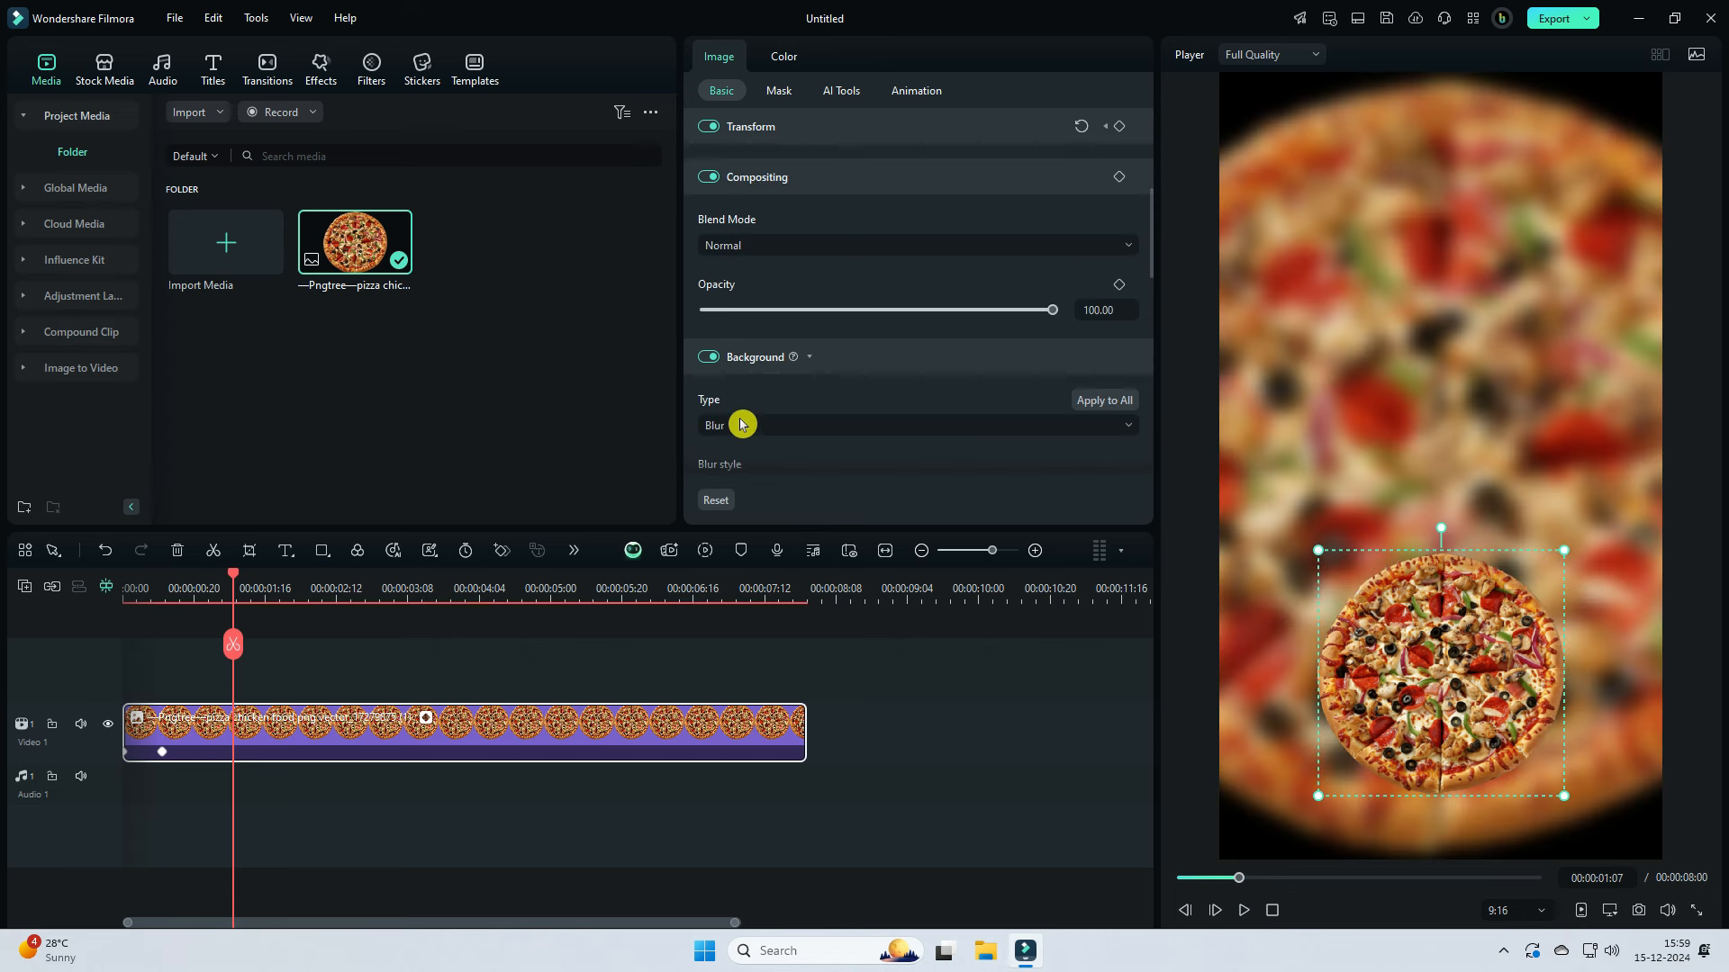
# Step: Add a 205° rotation keyframe to the pizza and move that keyframe to the clip's end at 00:00:08:00
pyautogui.click(125, 594)
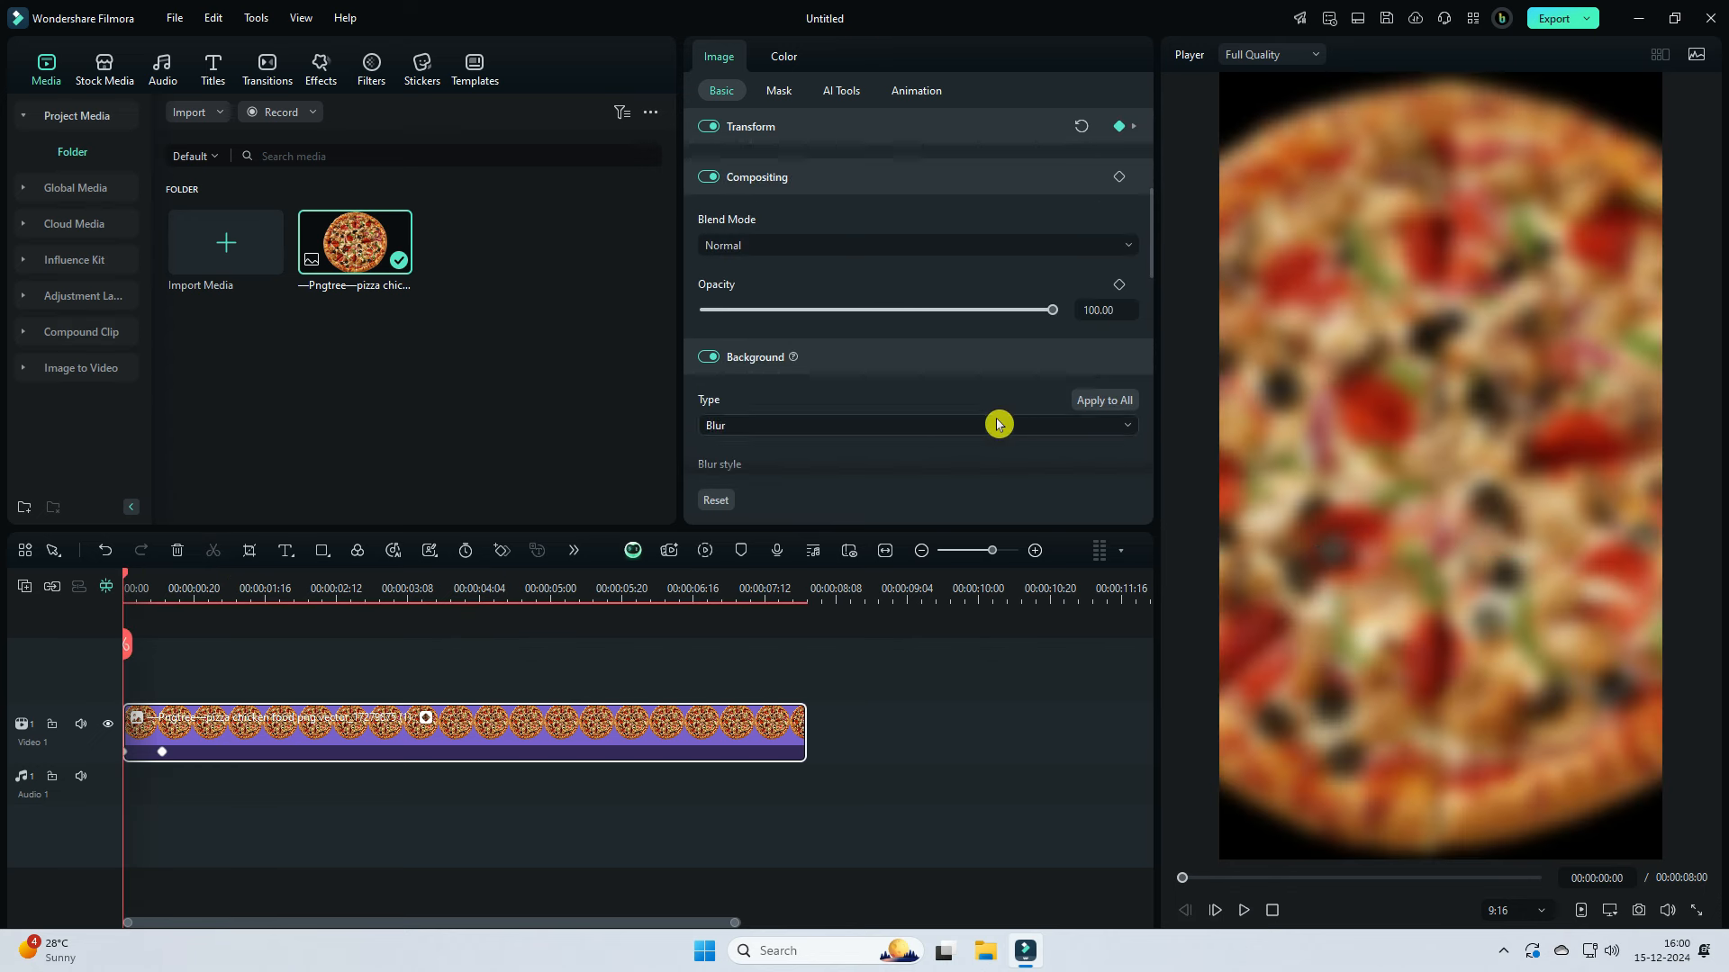
pyautogui.scroll(4, 937, 390)
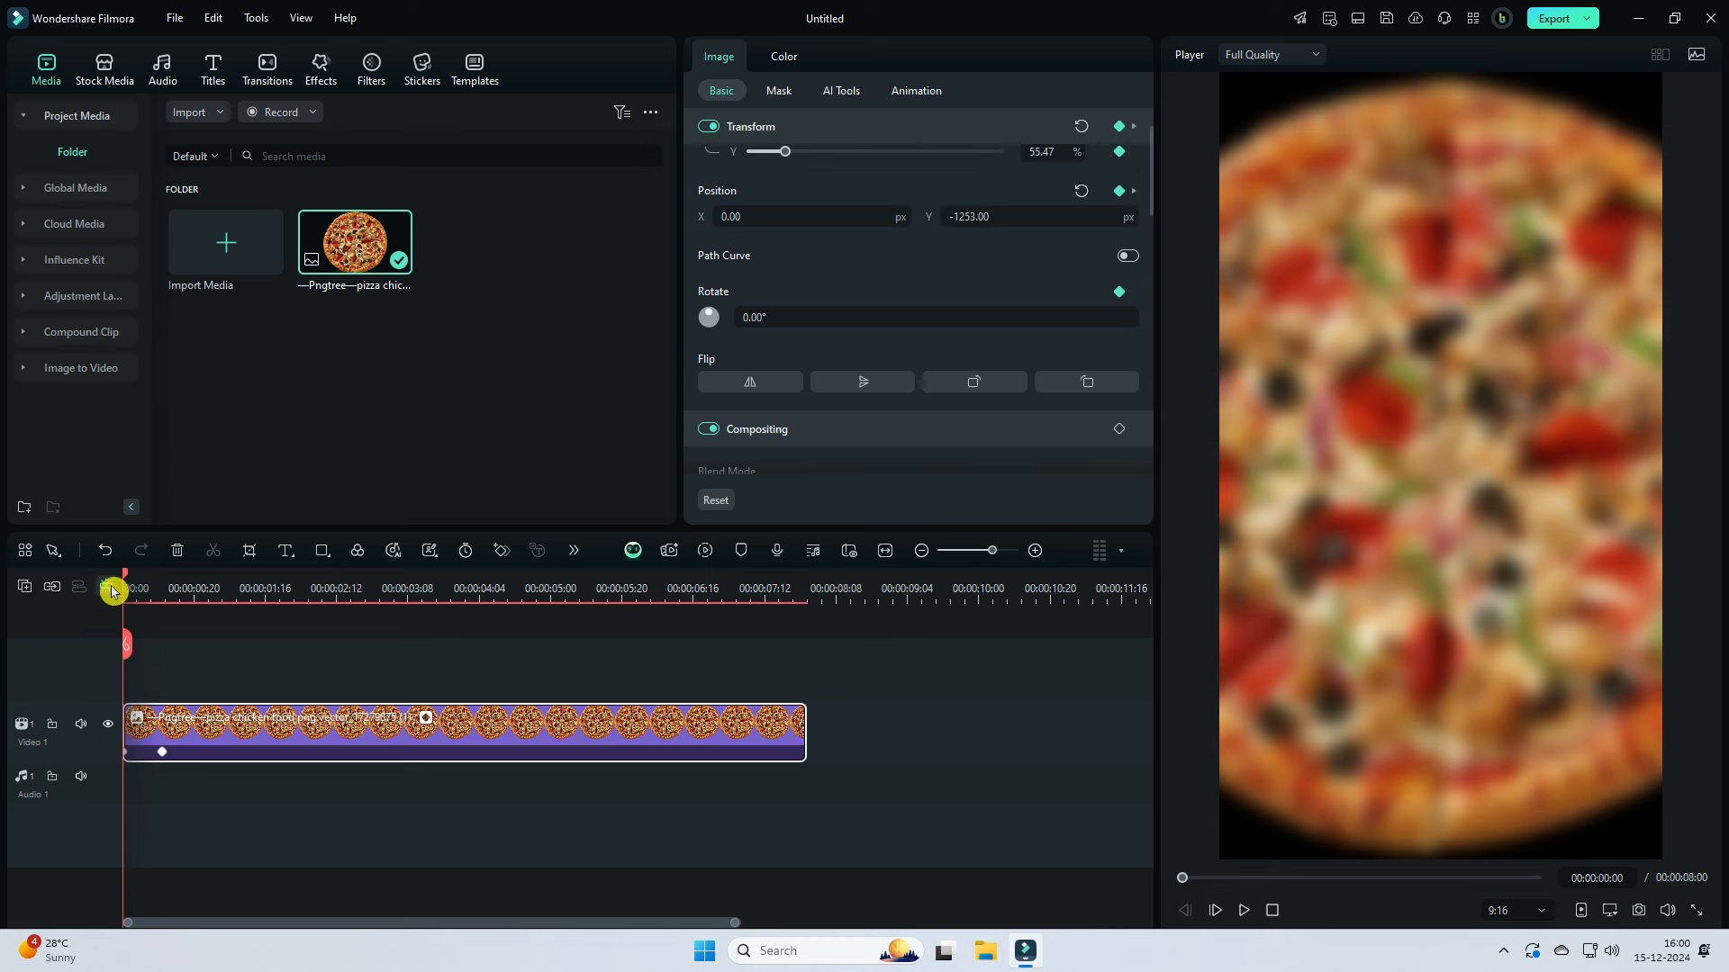
pyautogui.moveTo(126, 580); pyautogui.dragTo(597, 577)
pyautogui.click(745, 321)
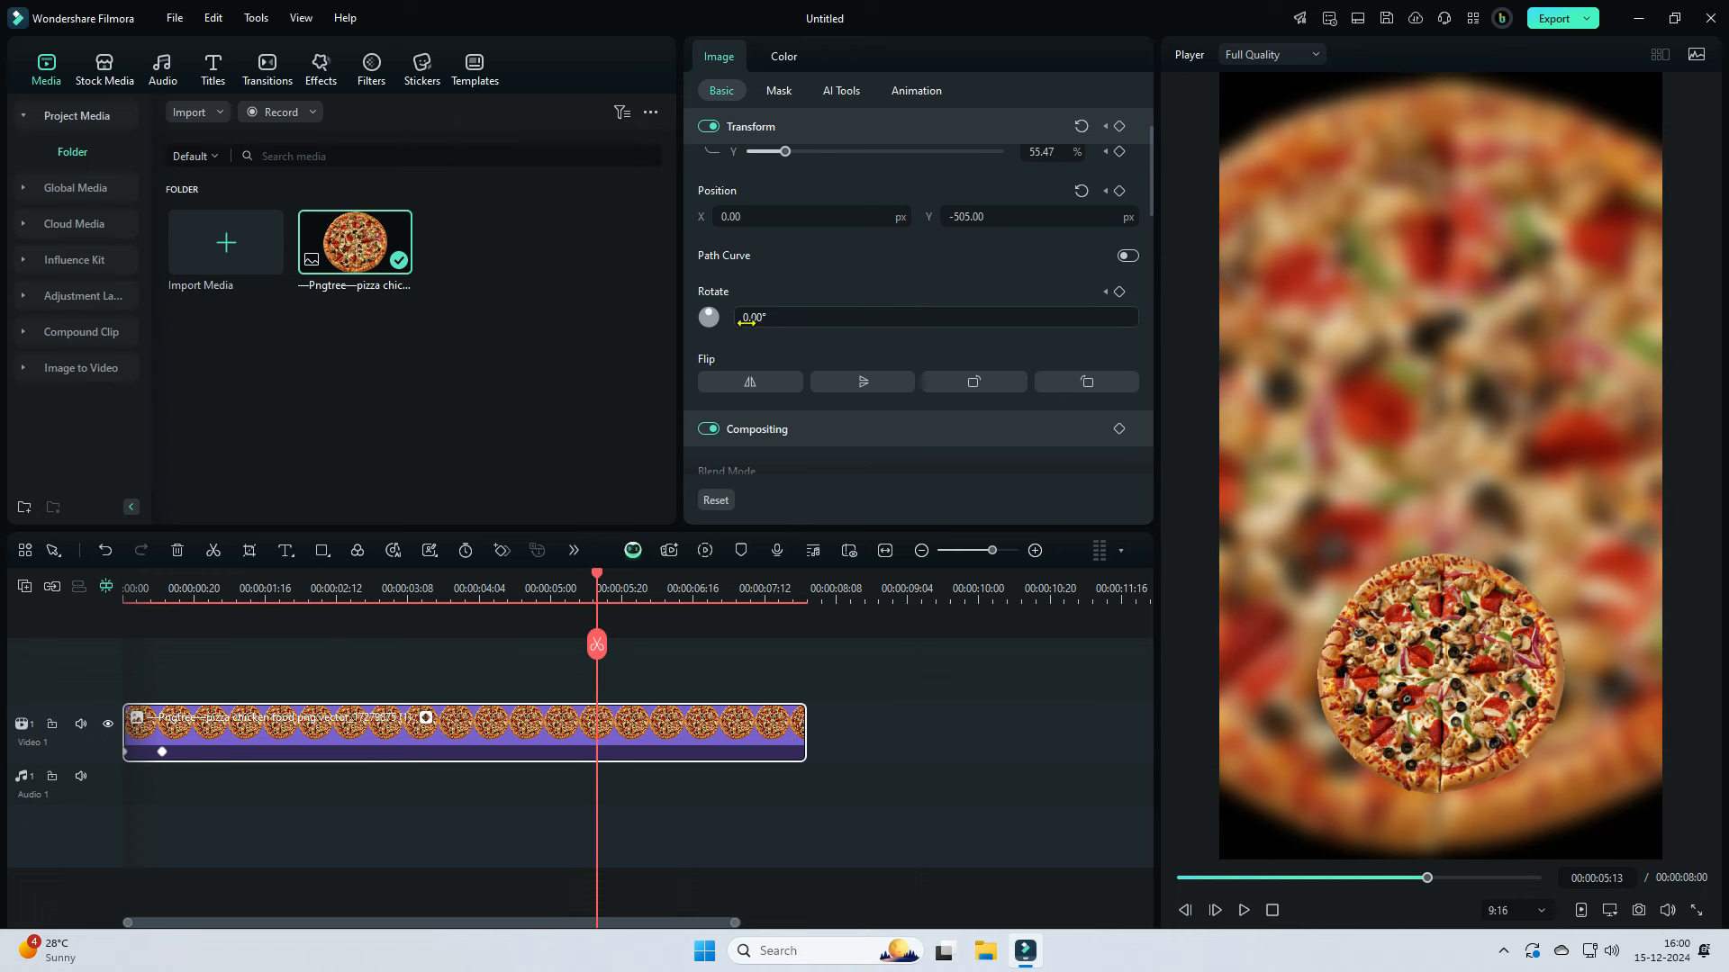
pyautogui.write('45')
pyautogui.press('Return')
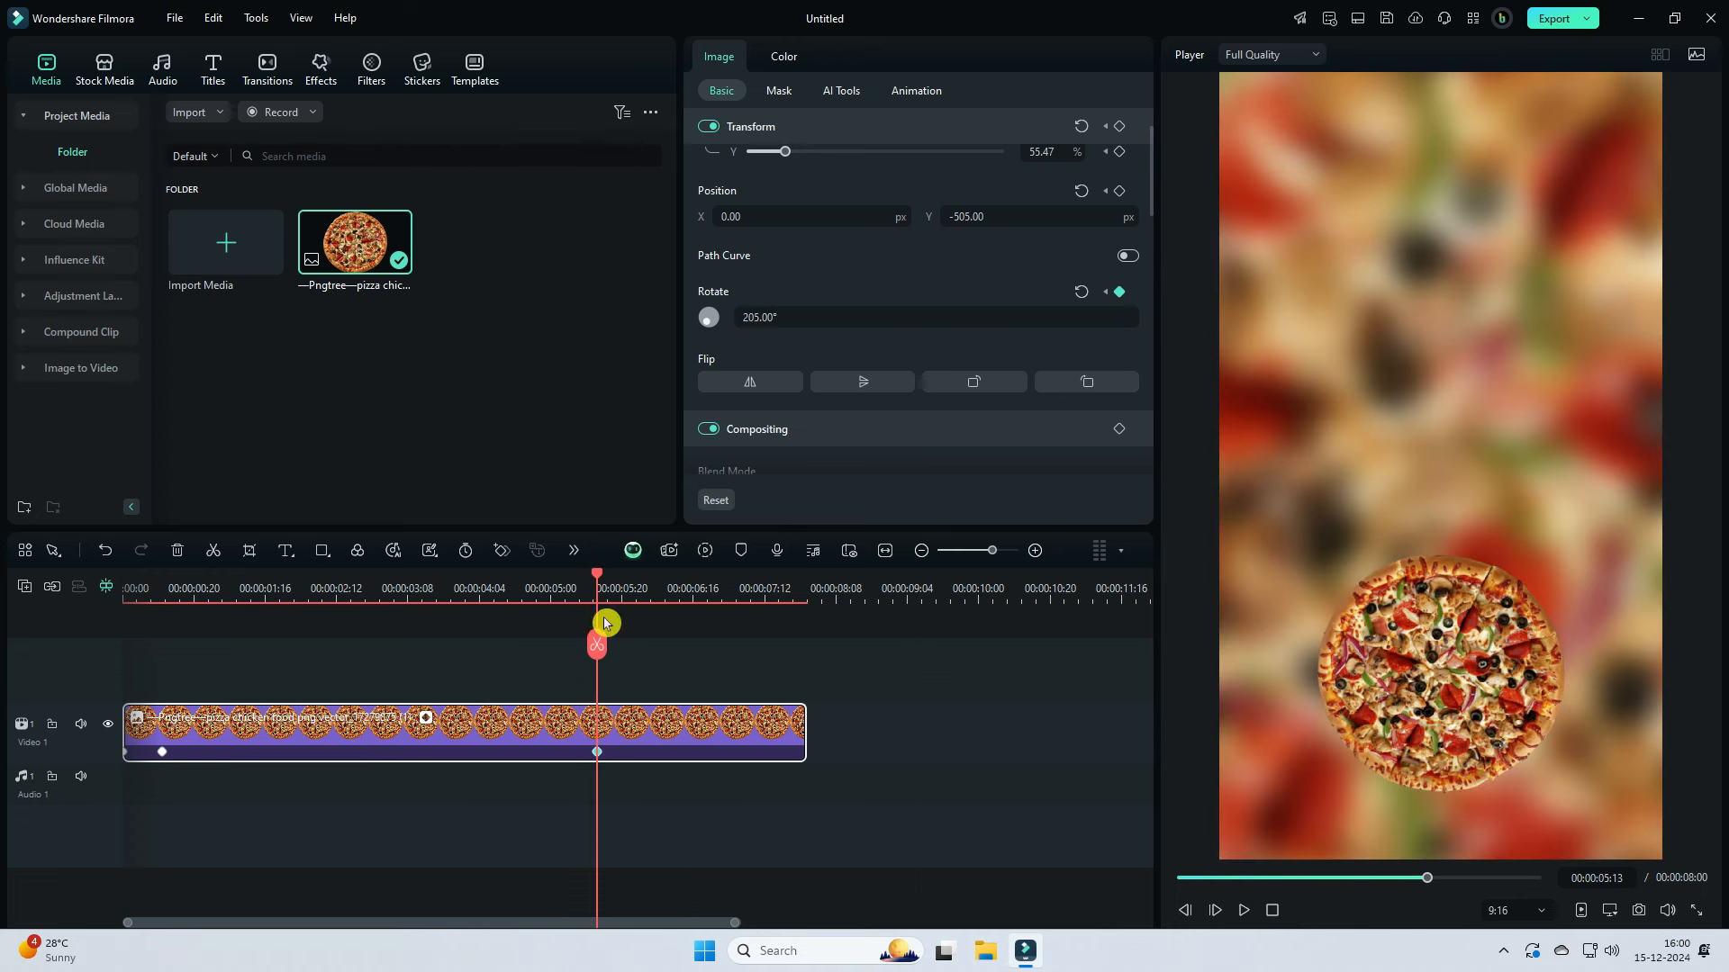
pyautogui.moveTo(628, 751); pyautogui.dragTo(826, 765)
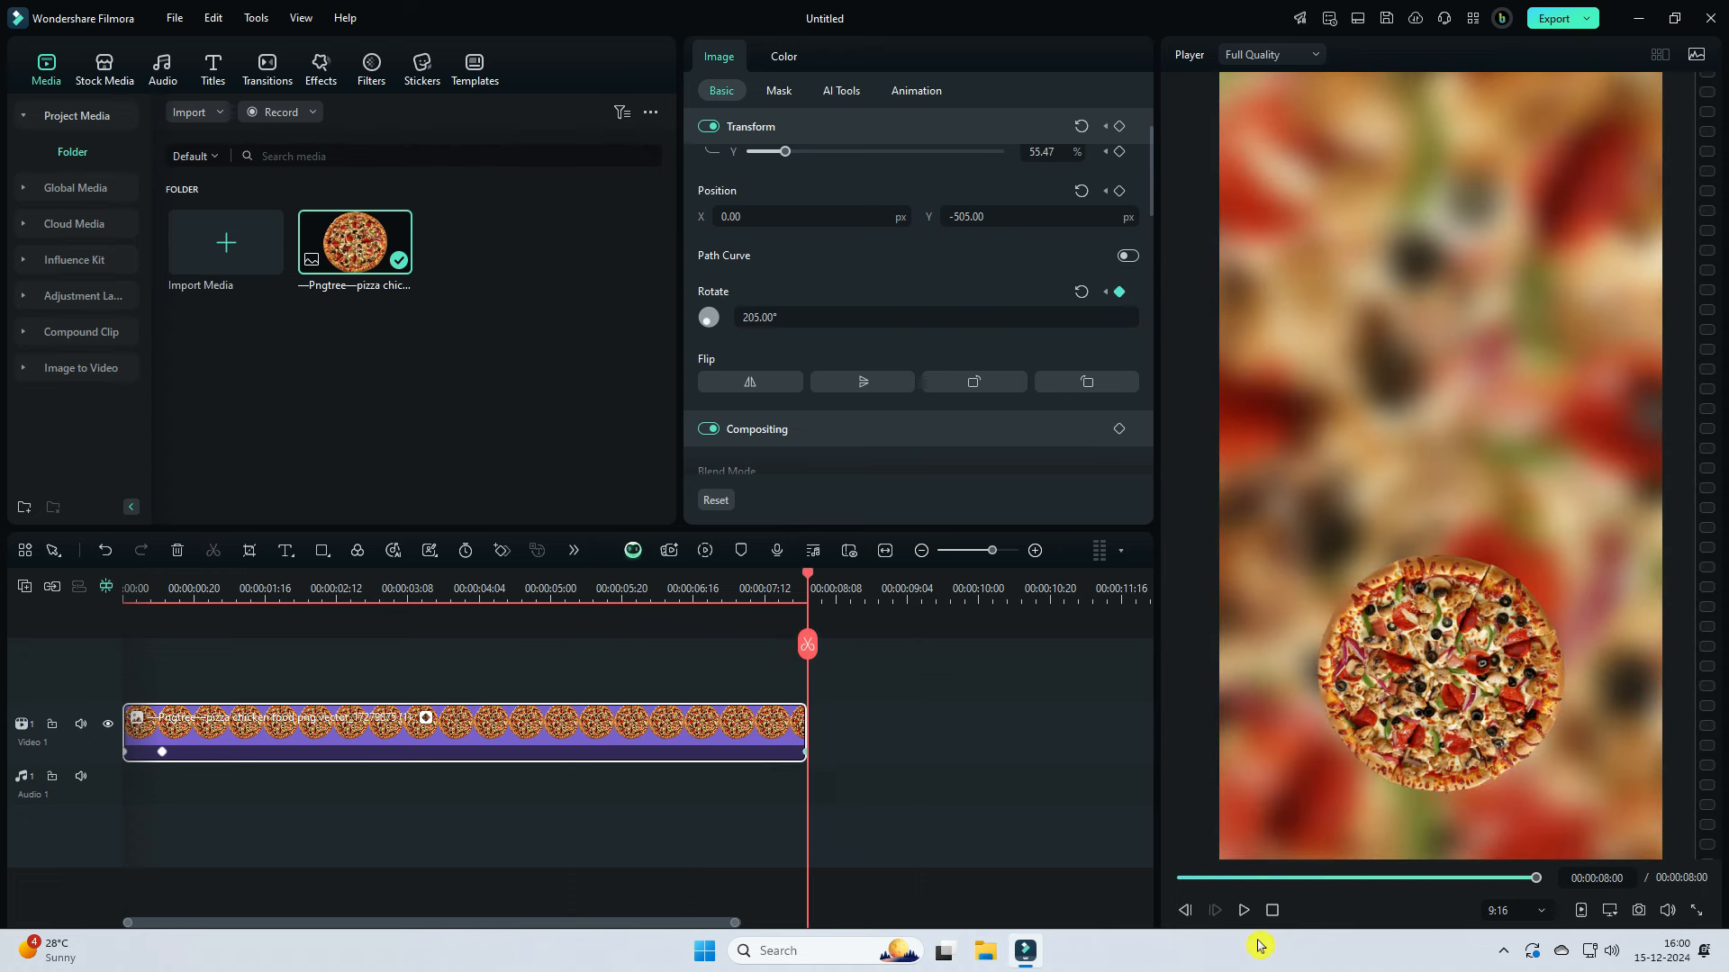
# Step: Set the background's level of blur to 10% and play back the clip to check the animation
pyautogui.click(1244, 911)
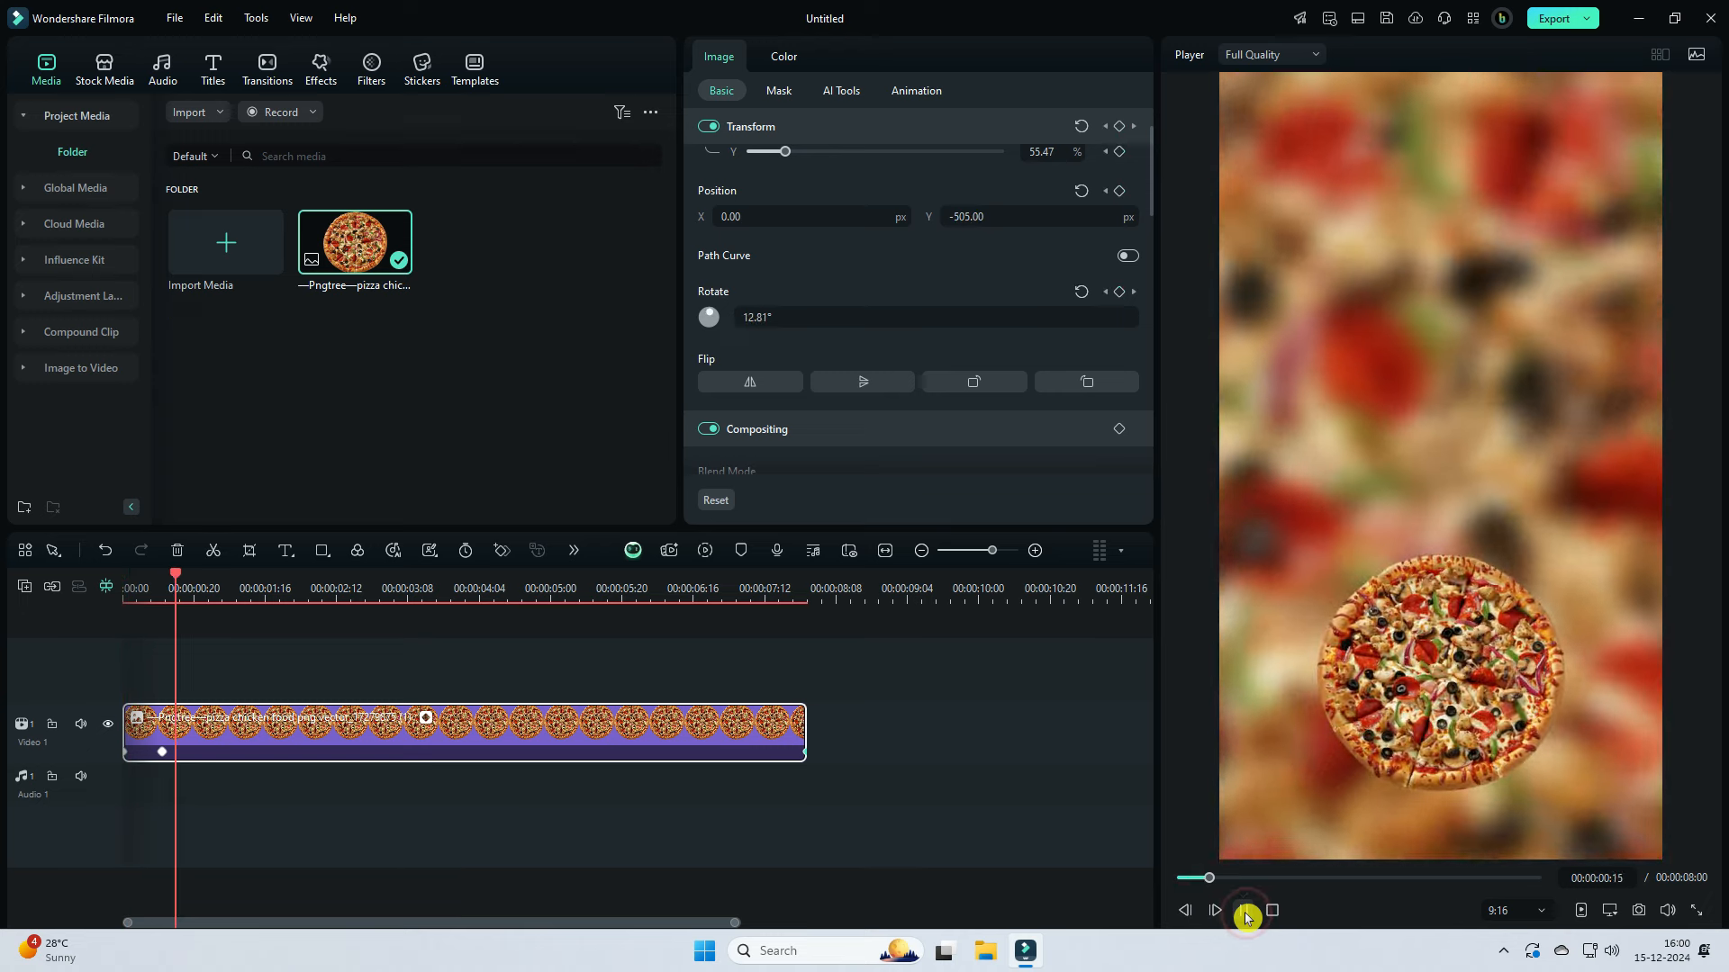
pyautogui.click(1245, 911)
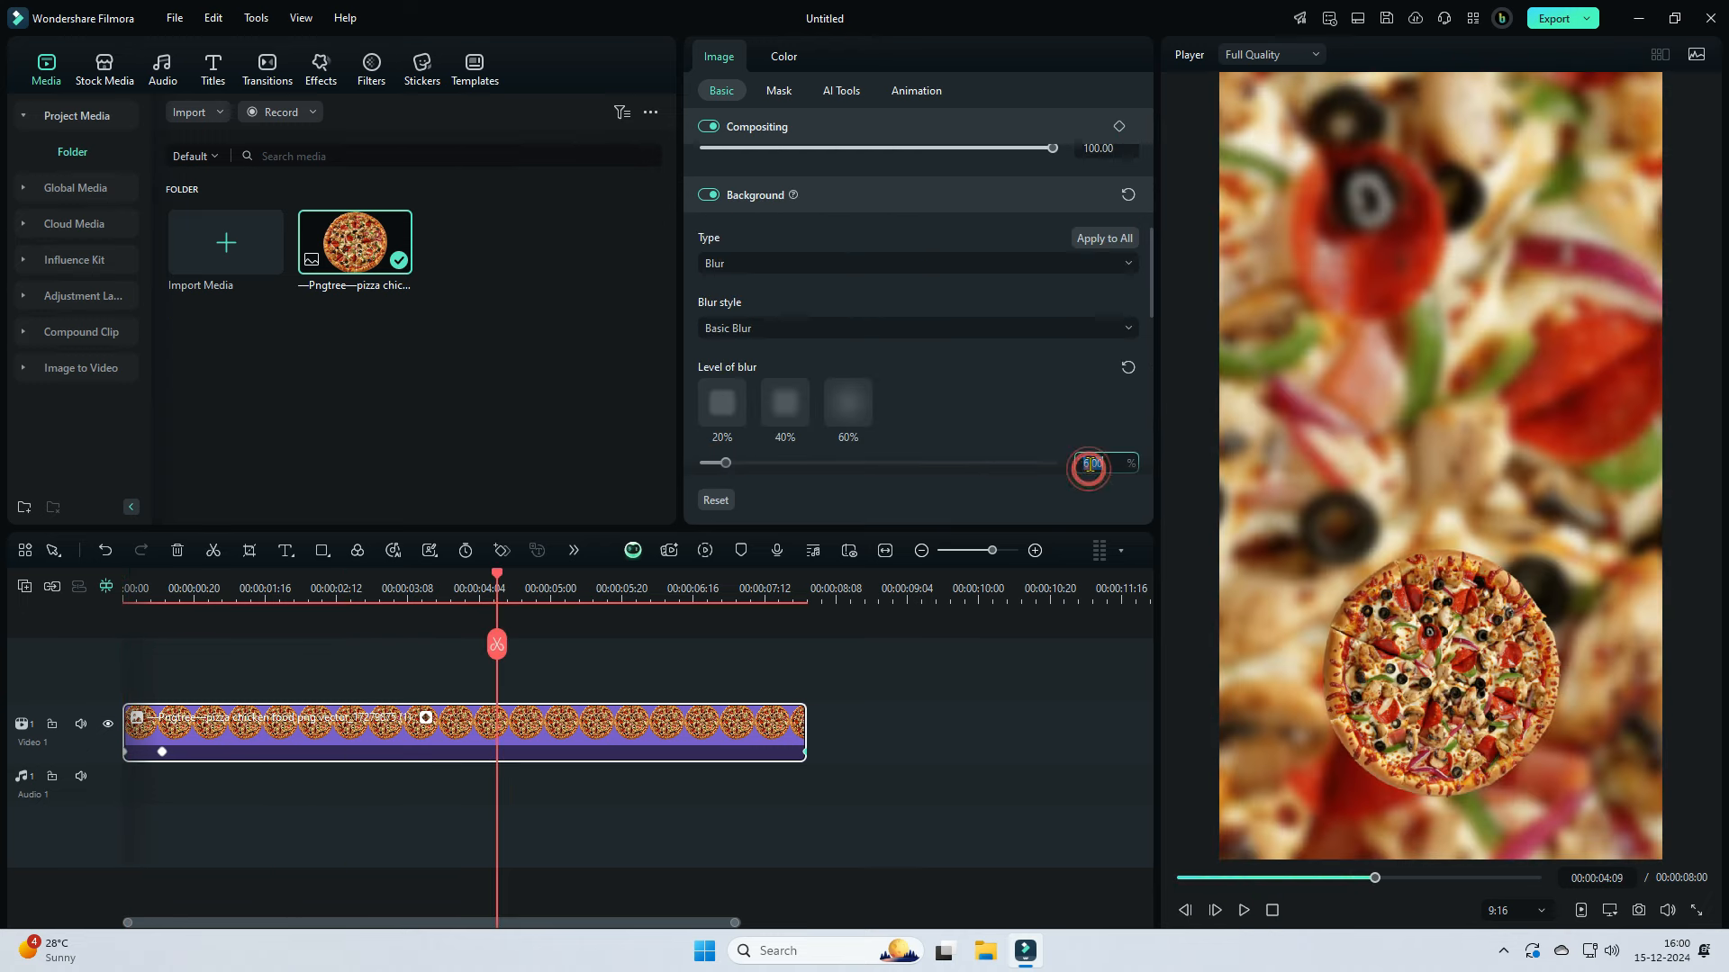
pyautogui.write('10')
pyautogui.press('Return')
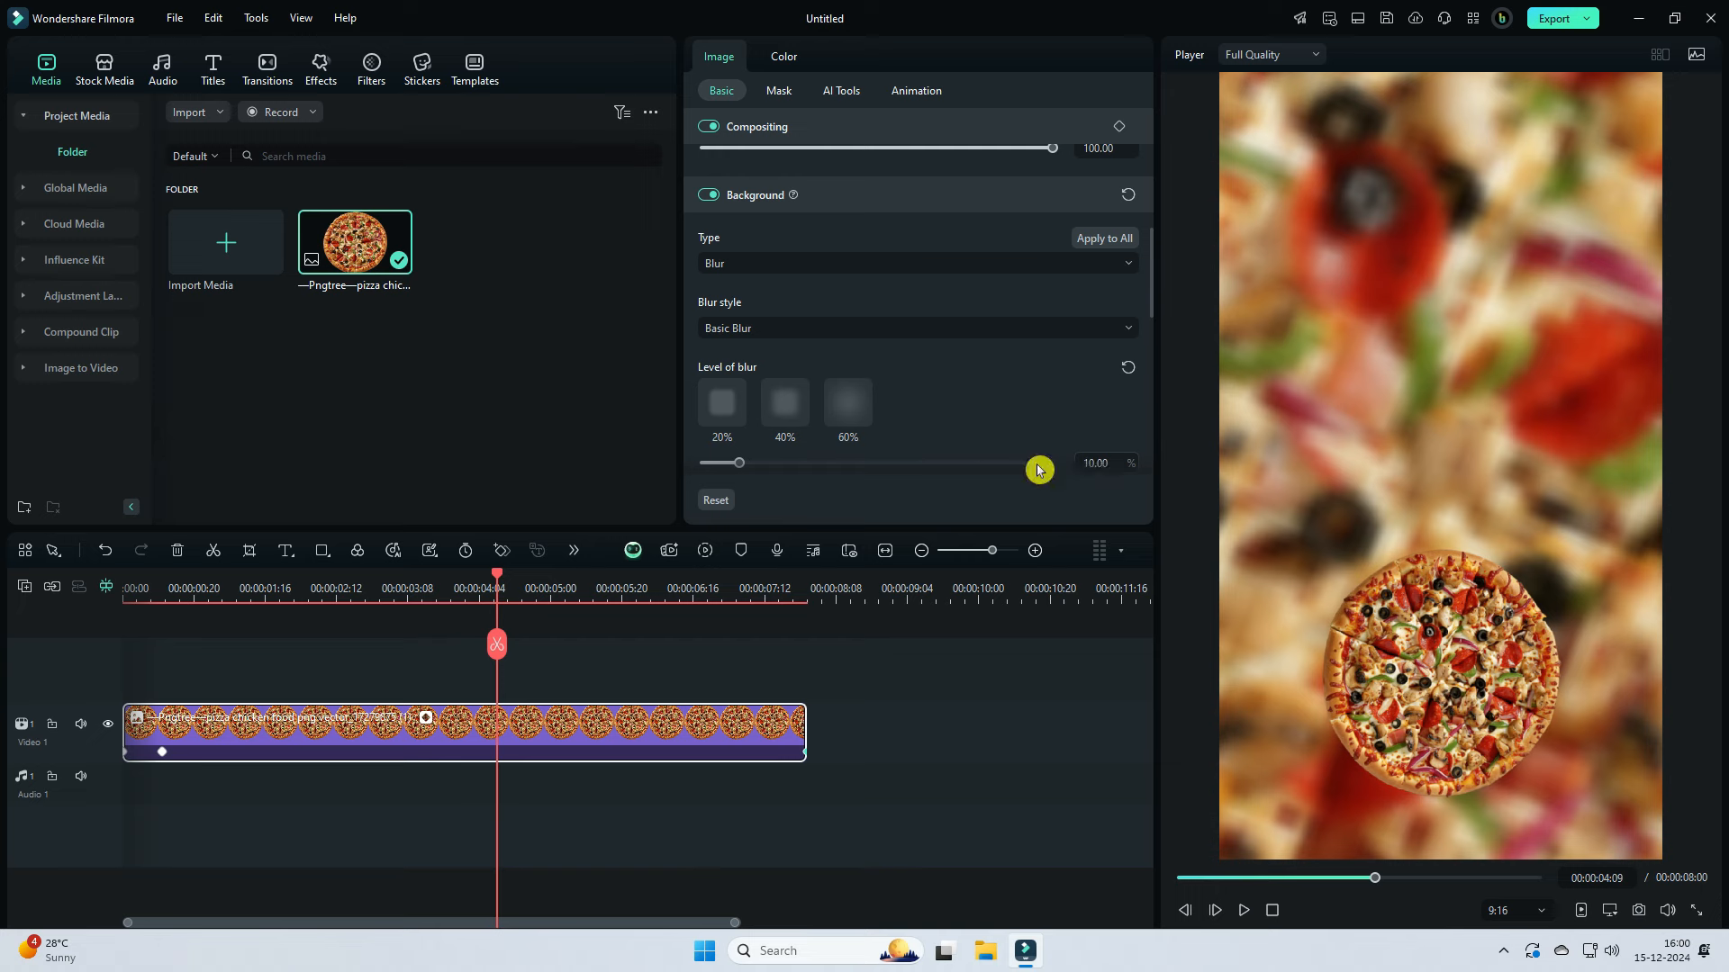
pyautogui.click(1272, 910)
pyautogui.click(1244, 910)
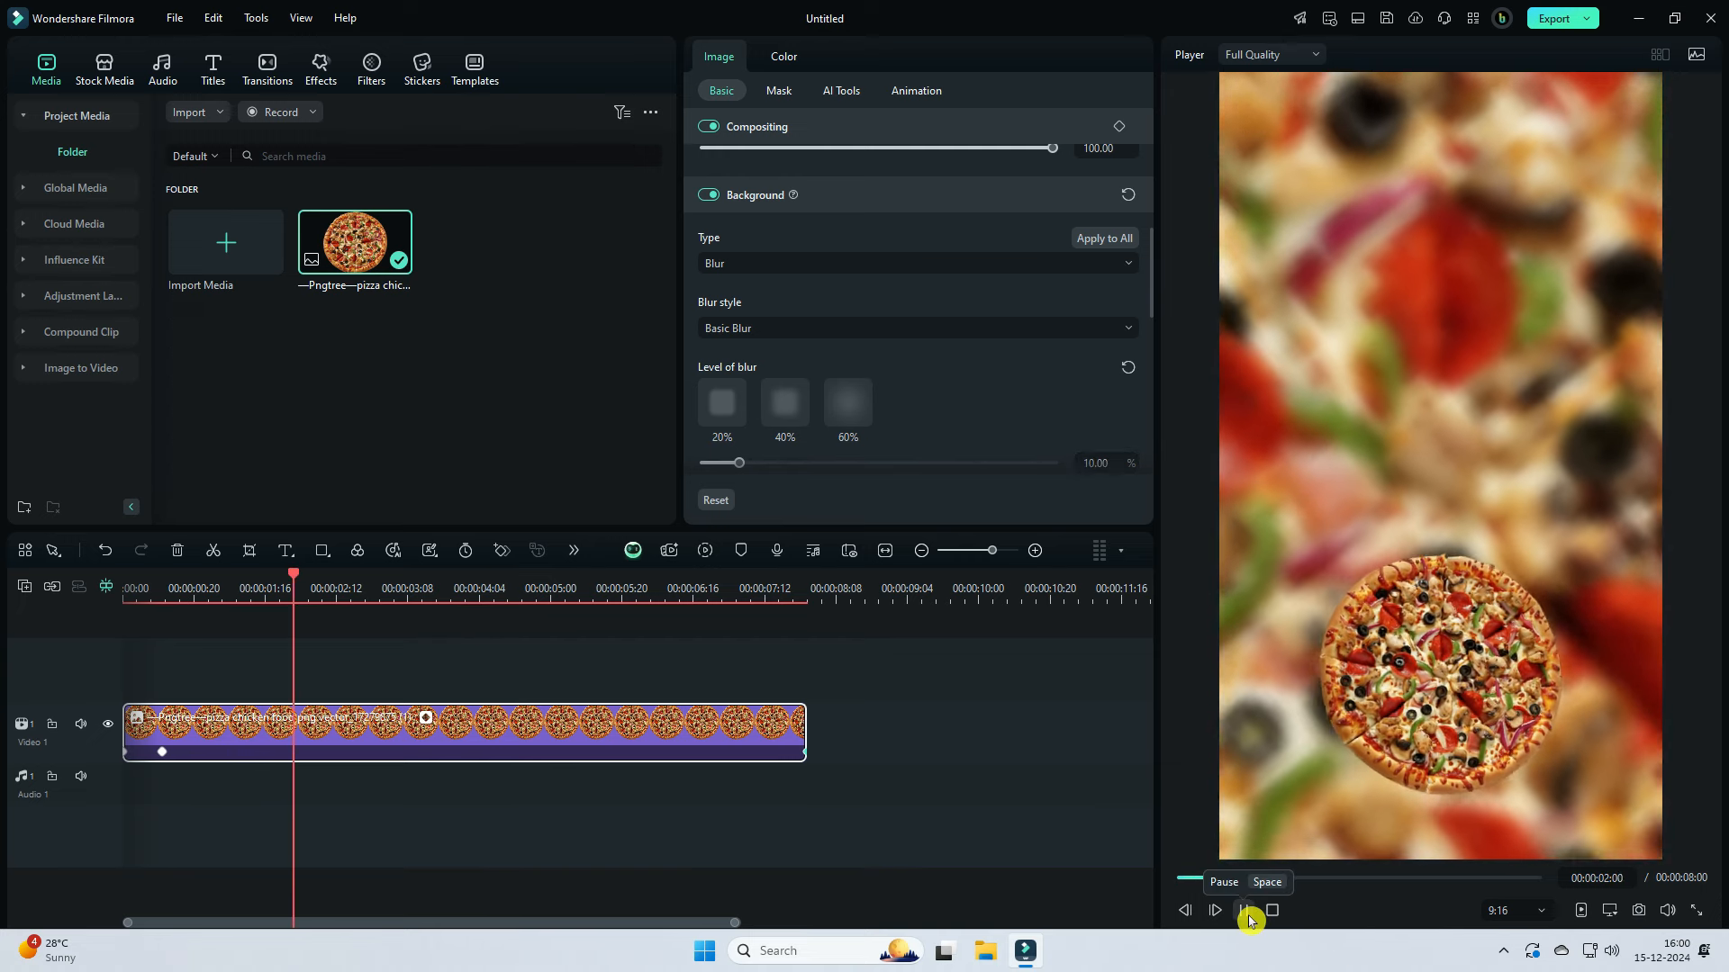
pyautogui.click(1244, 910)
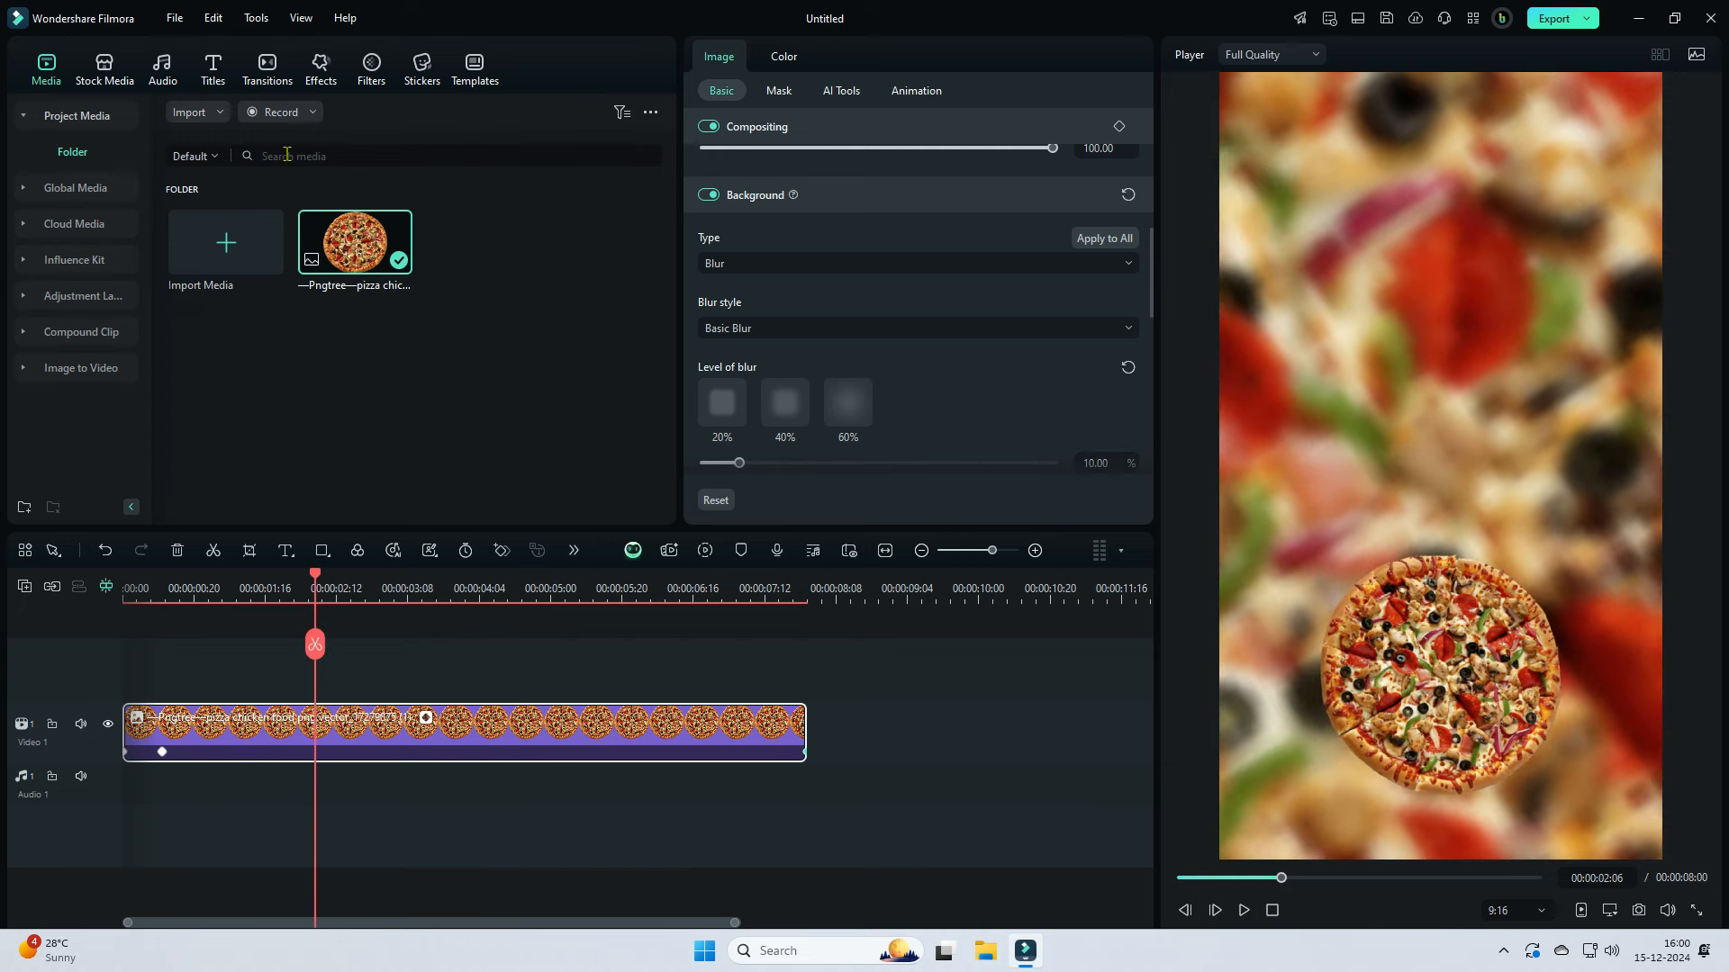
# Step: Search the stickers for "food" and add the smiling burger sticker at the timeline's start on a track above the pizza
pyautogui.click(421, 79)
pyautogui.click(267, 111)
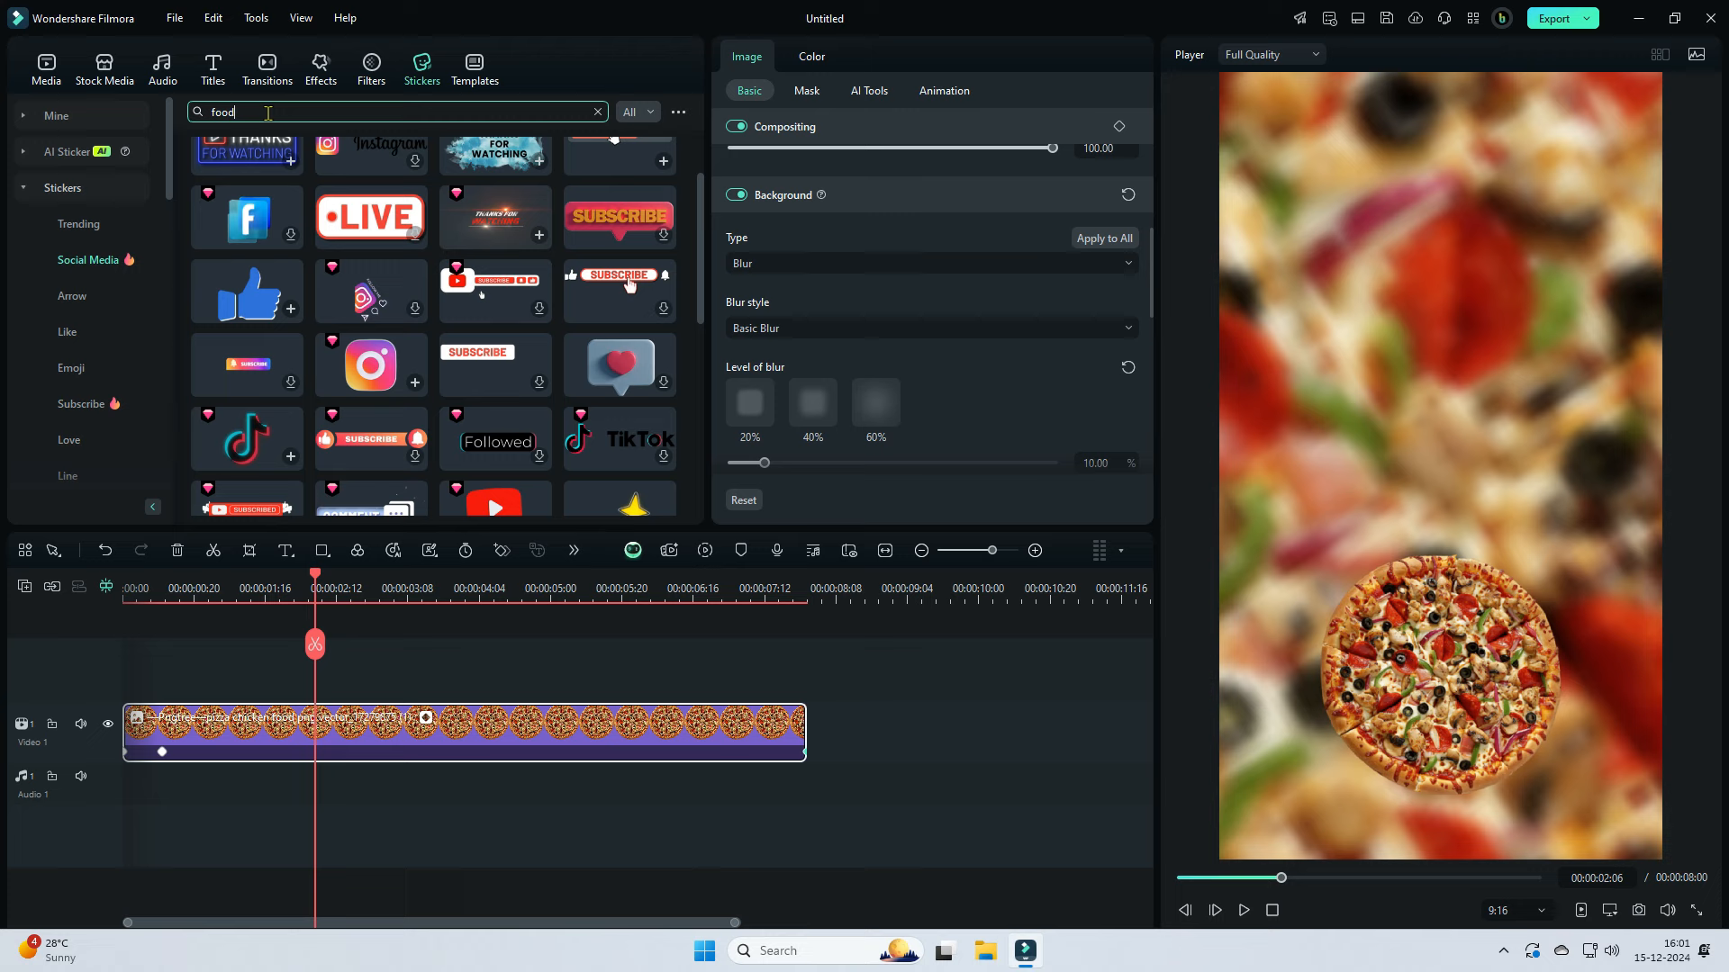
pyautogui.press('Return')
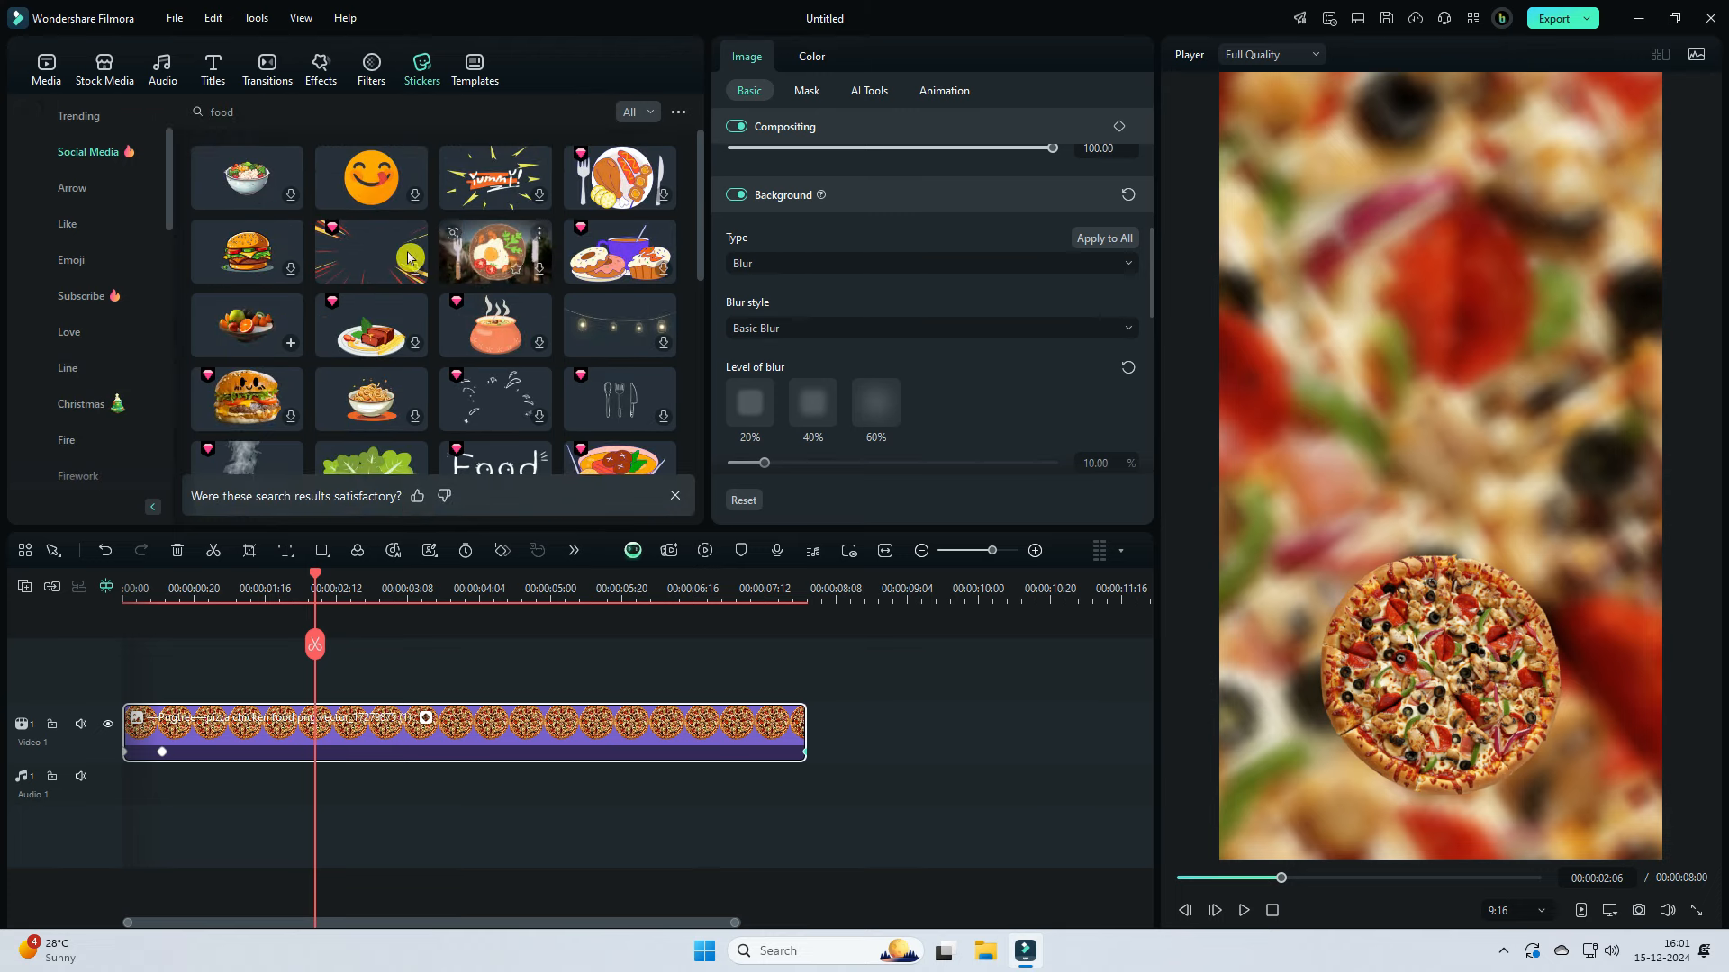
pyautogui.click(257, 385)
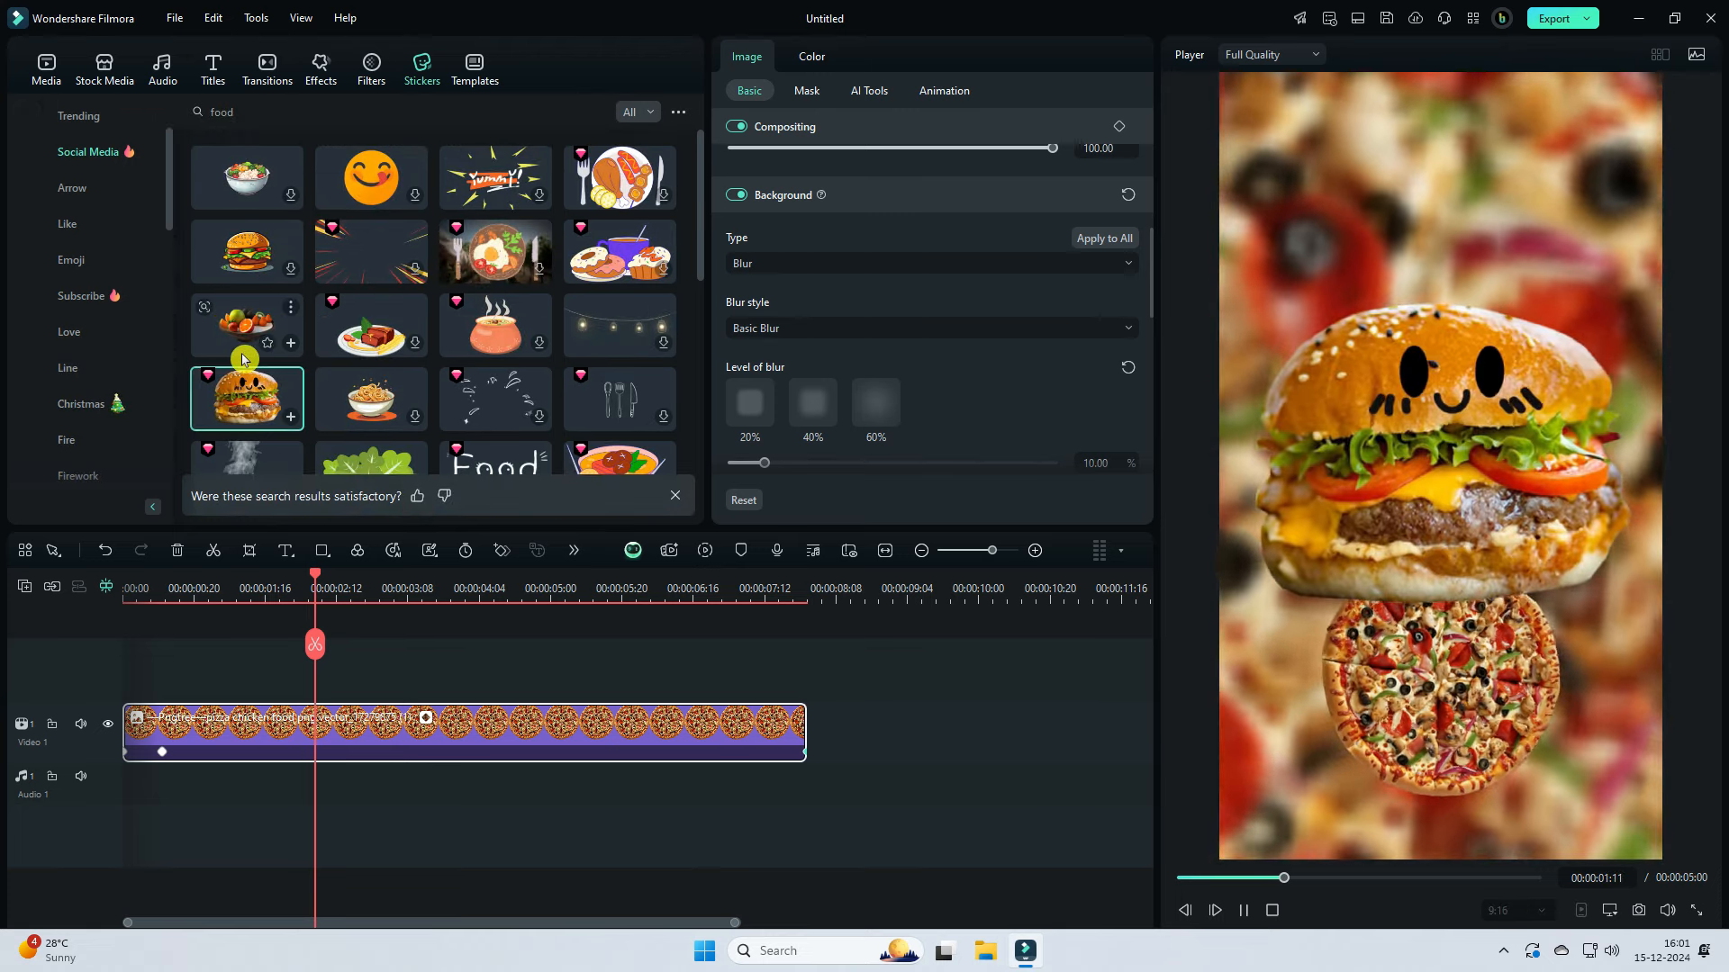
pyautogui.moveTo(244, 361); pyautogui.dragTo(145, 689)
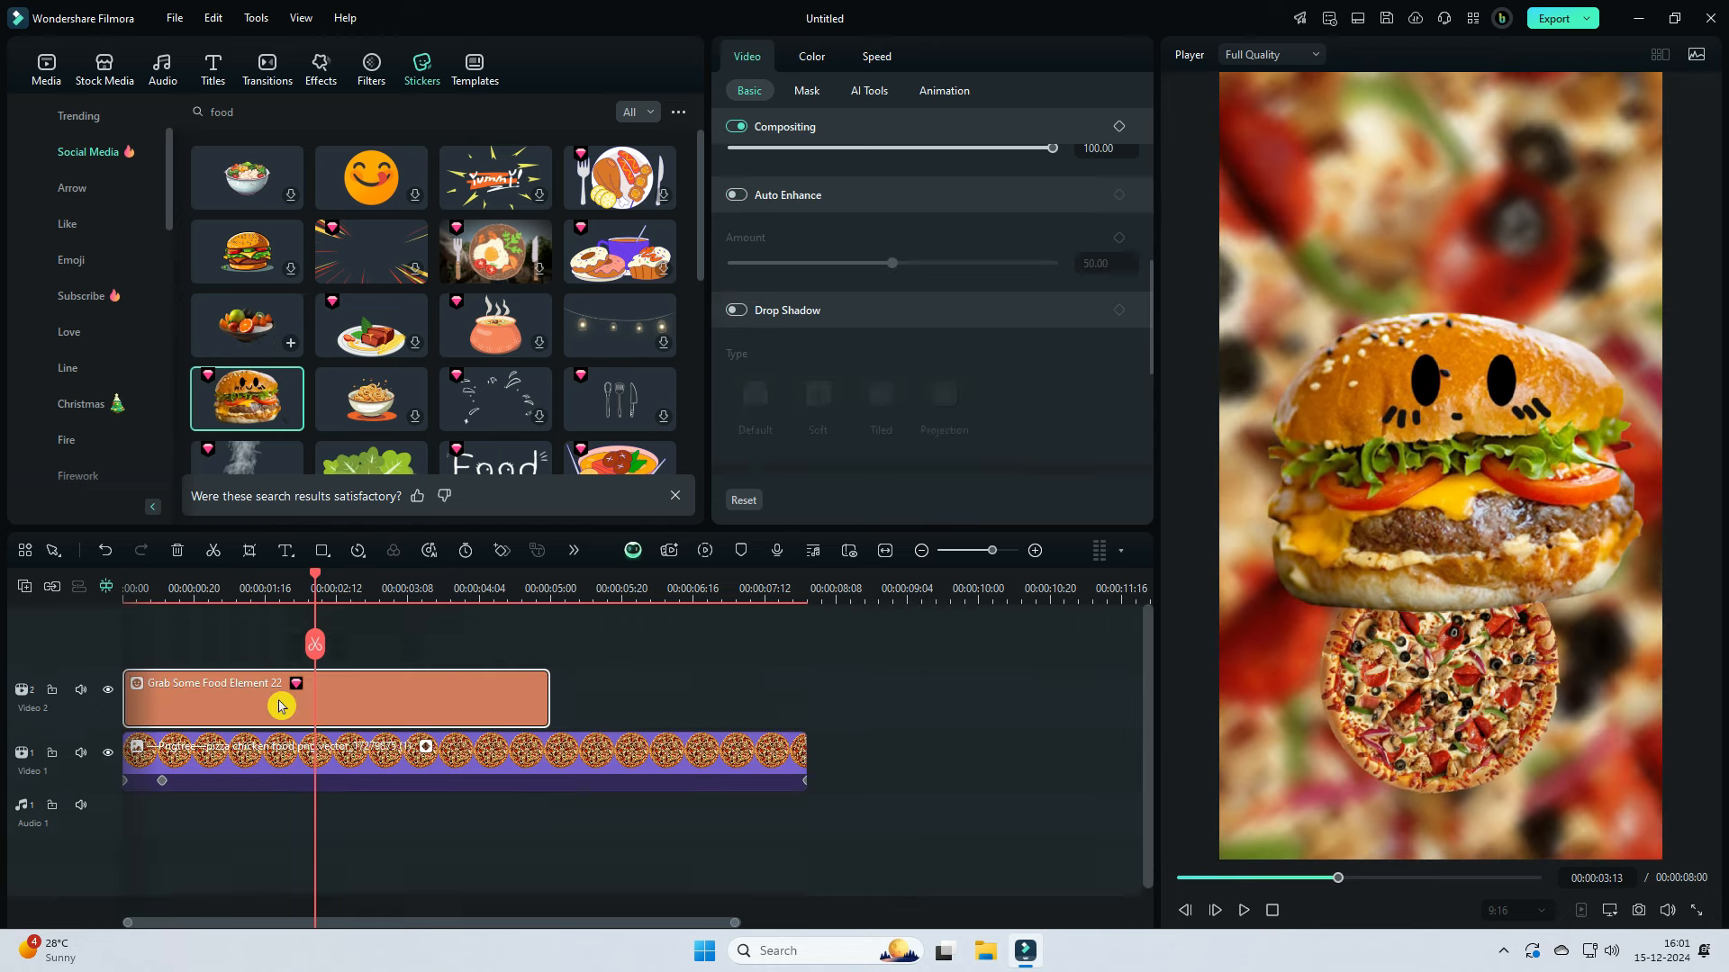
# Step: Scale the burger sticker to 41.15% with position X at -319, and play back the video from the start
pyautogui.scroll(5, 884, 279)
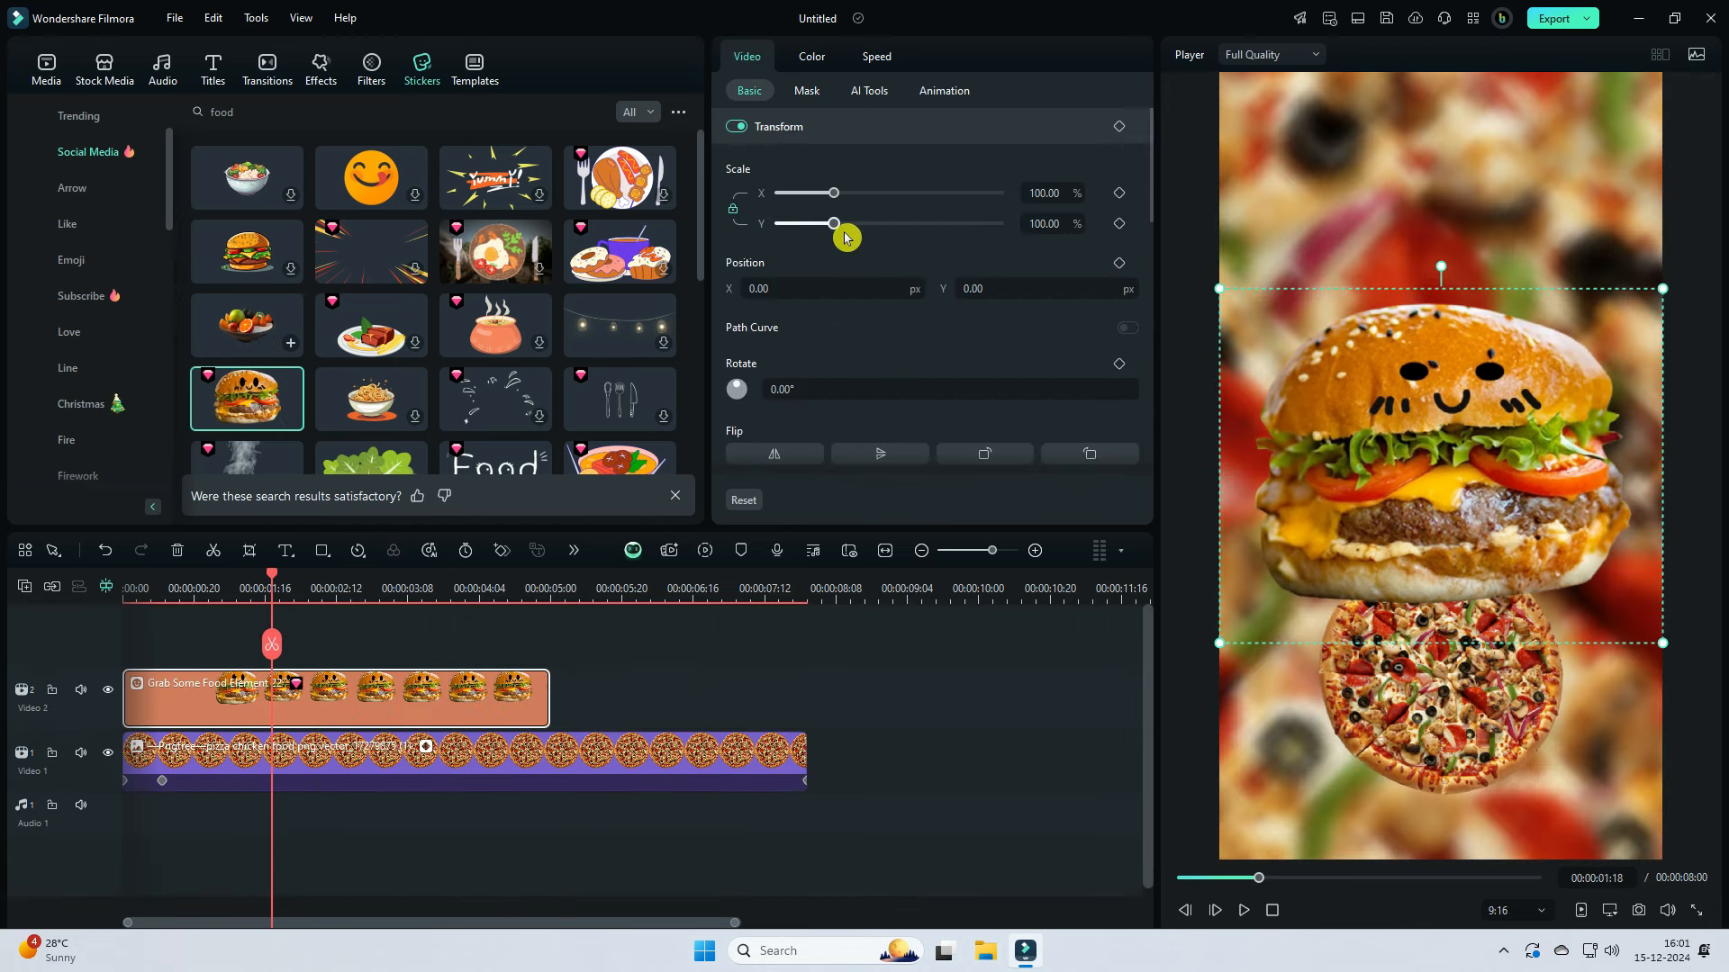
pyautogui.moveTo(833, 223); pyautogui.dragTo(806, 288)
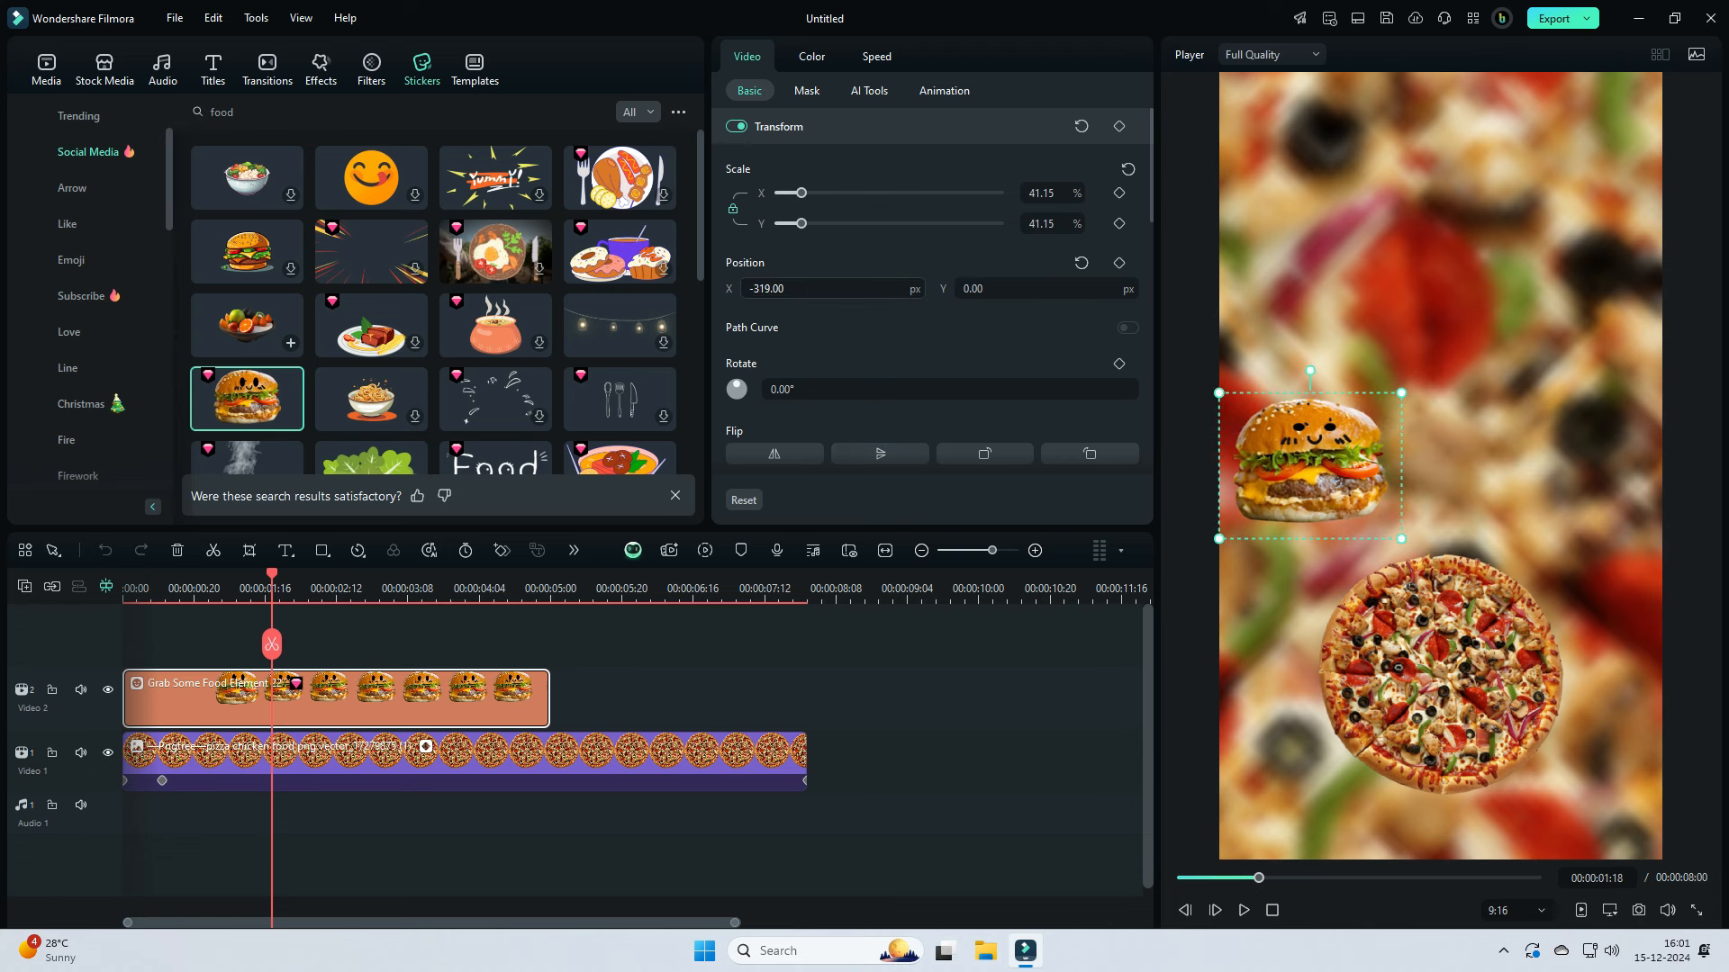
pyautogui.click(1273, 910)
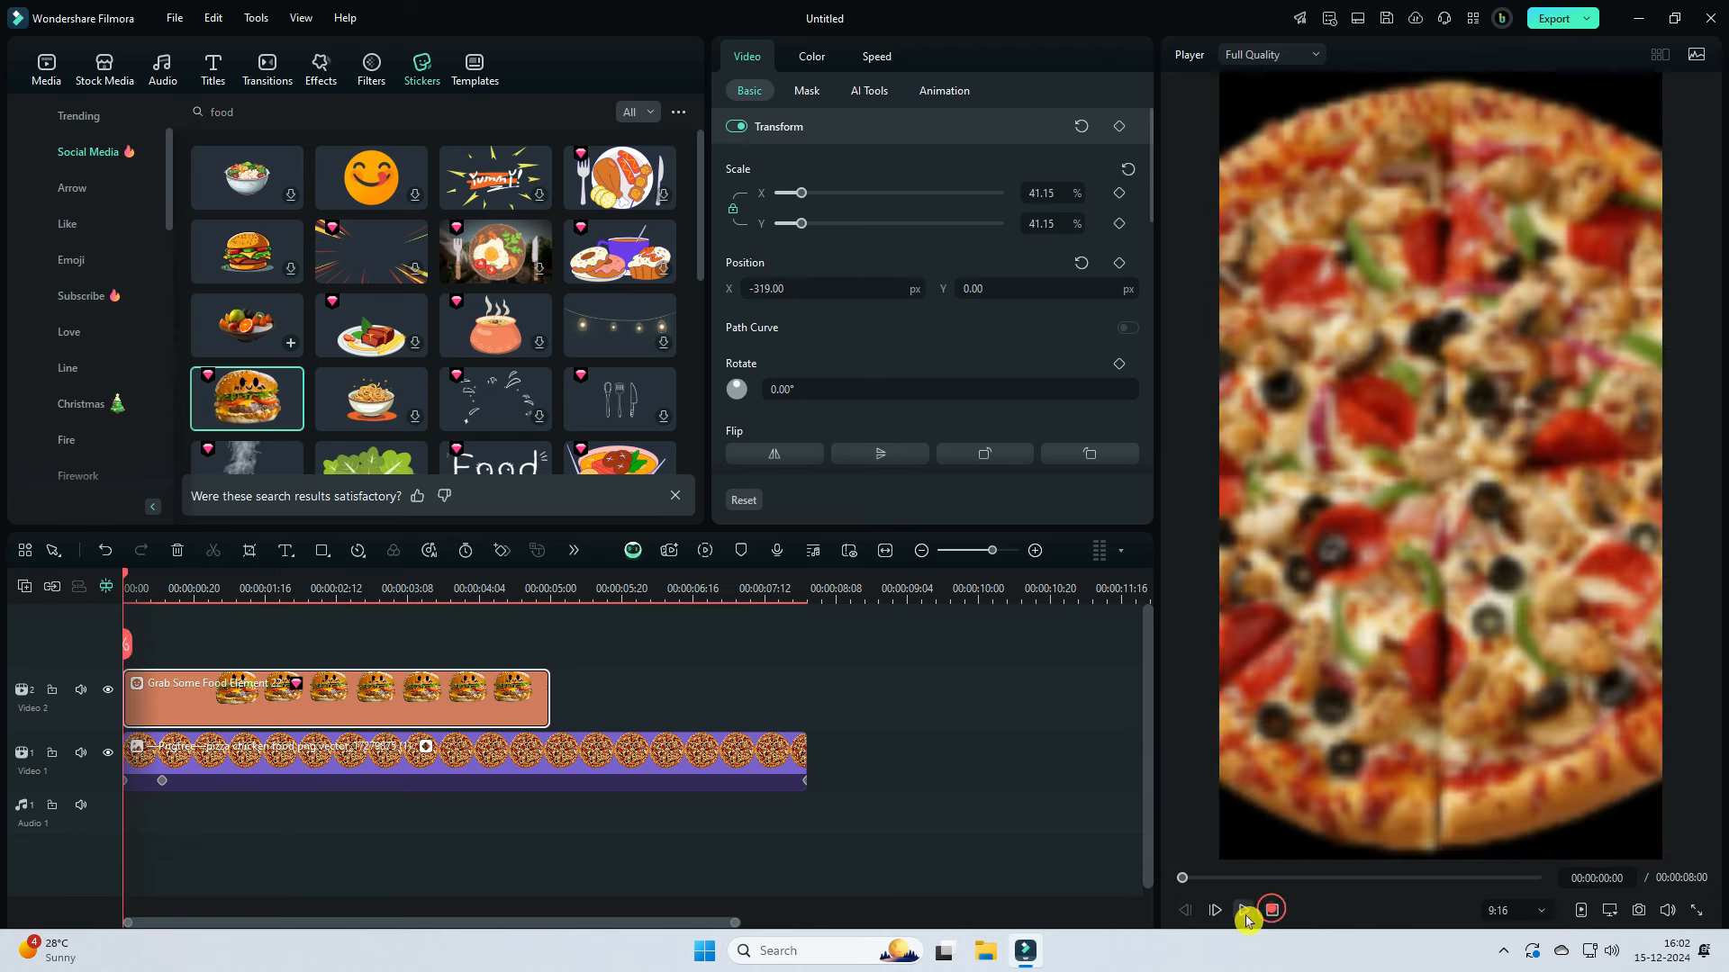
pyautogui.click(1243, 910)
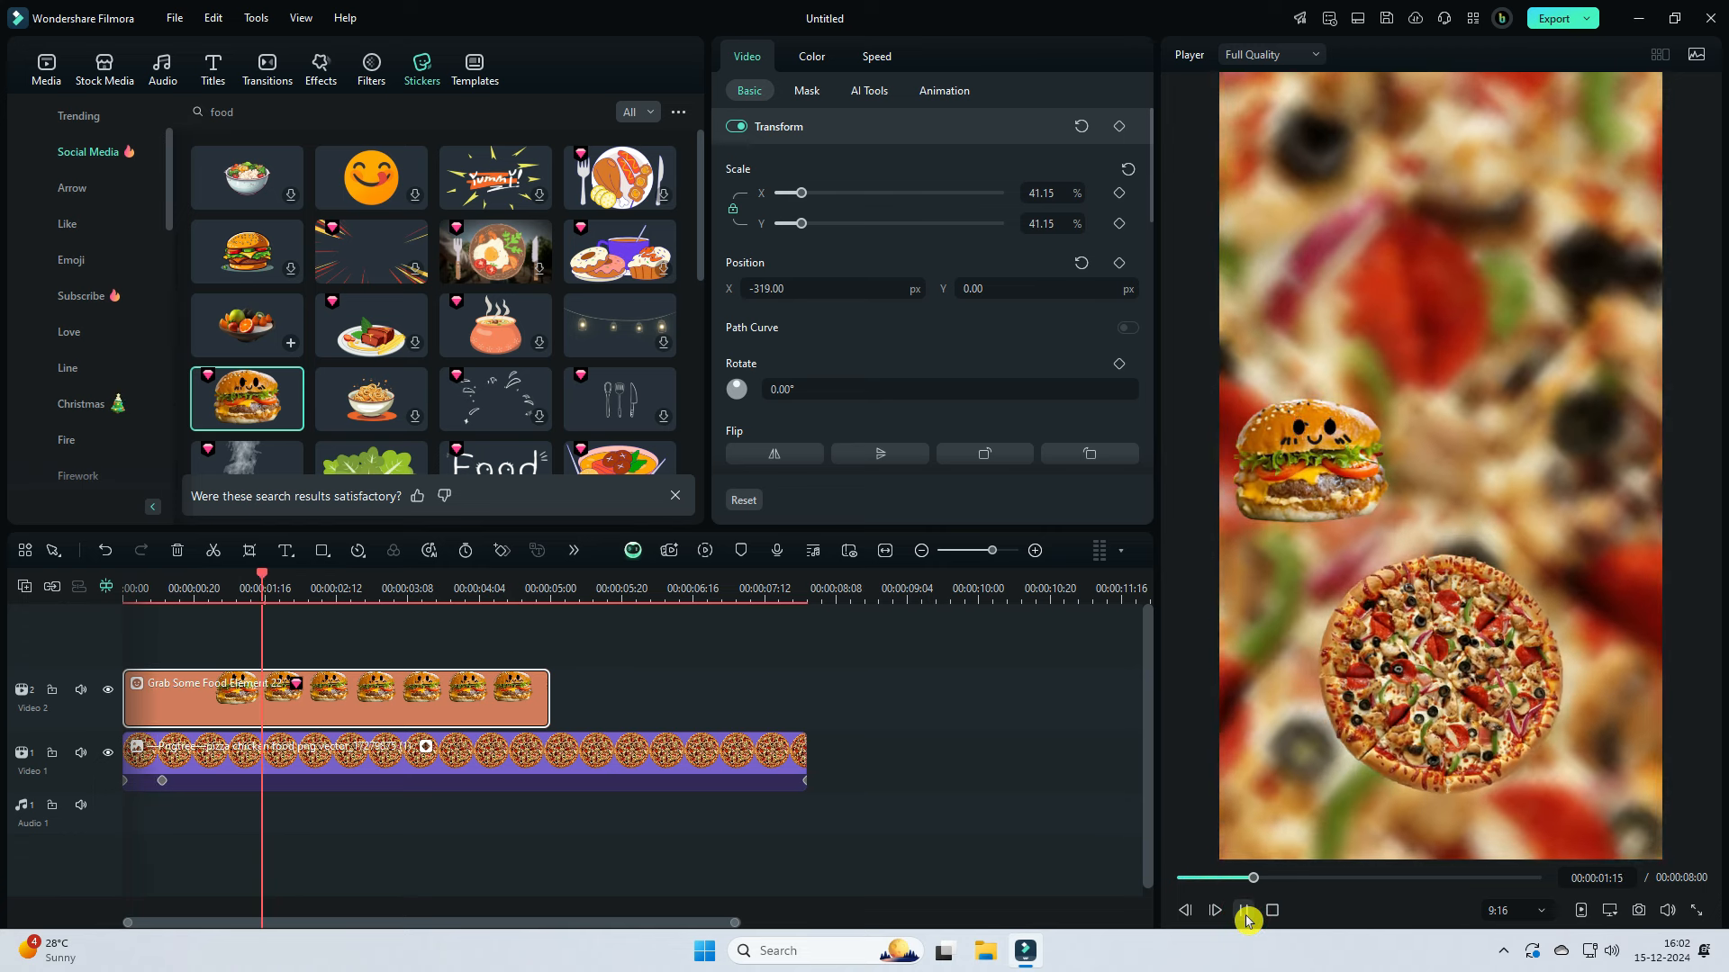
# Step: Add a 103.70% scale keyframe to the pizza at 00:00:02:01 and play back its growth from the start
pyautogui.click(1478, 710)
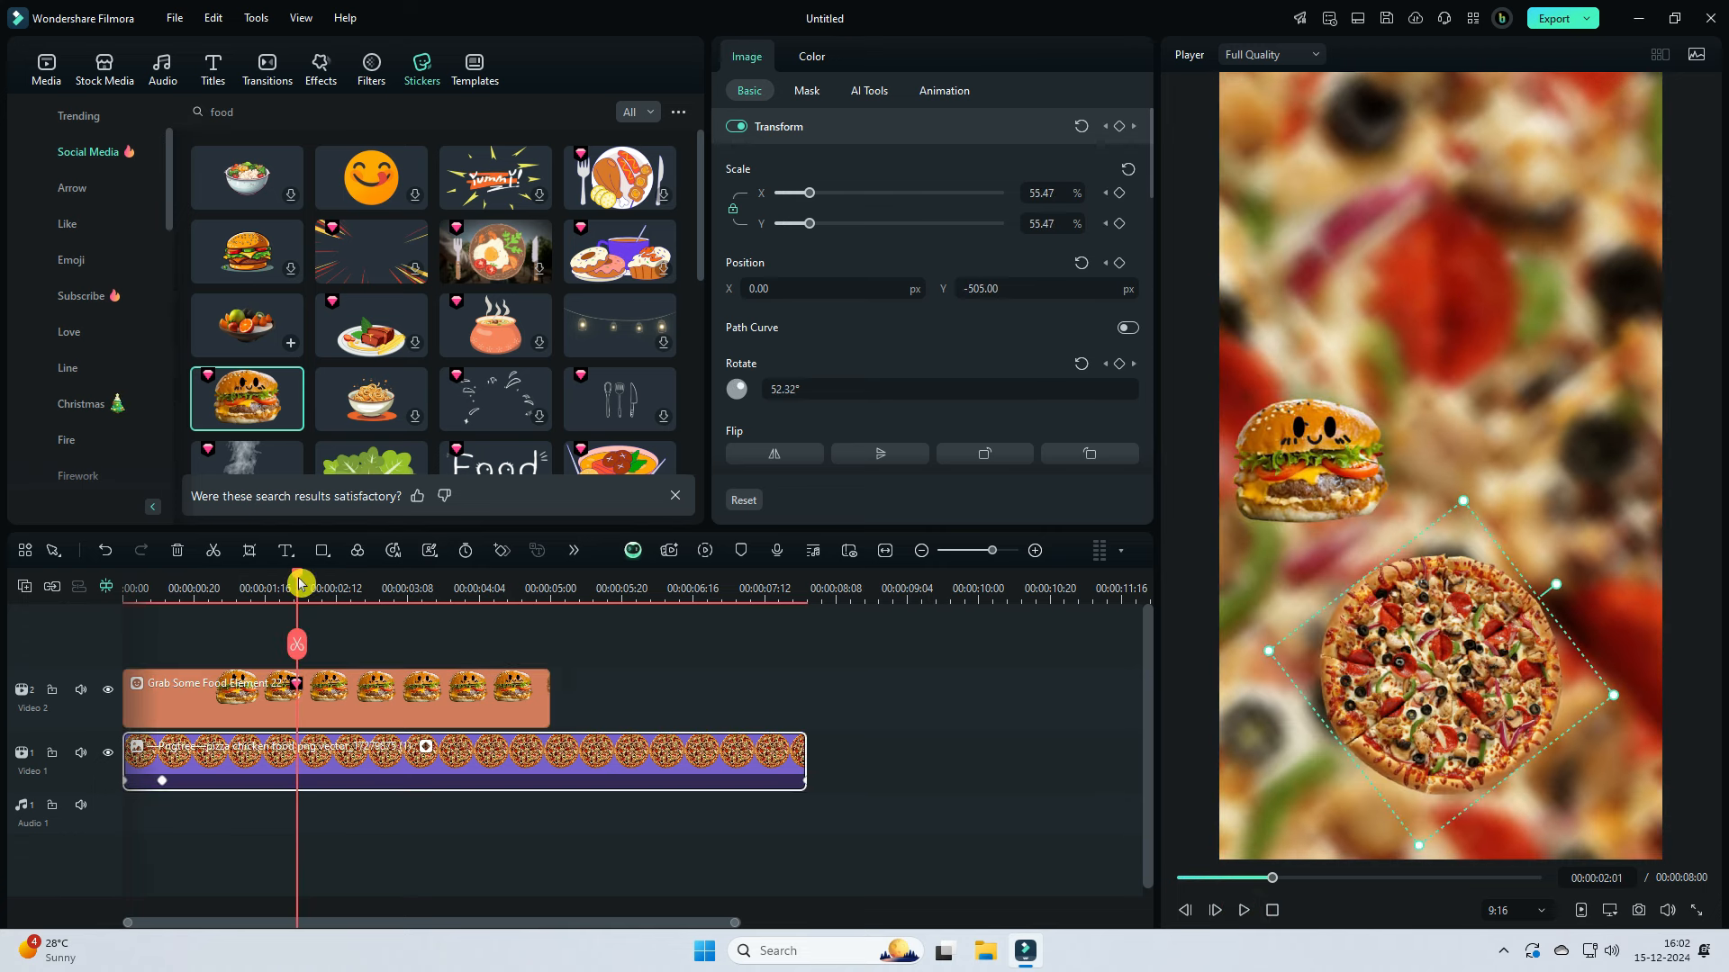
pyautogui.moveTo(809, 226); pyautogui.dragTo(836, 230)
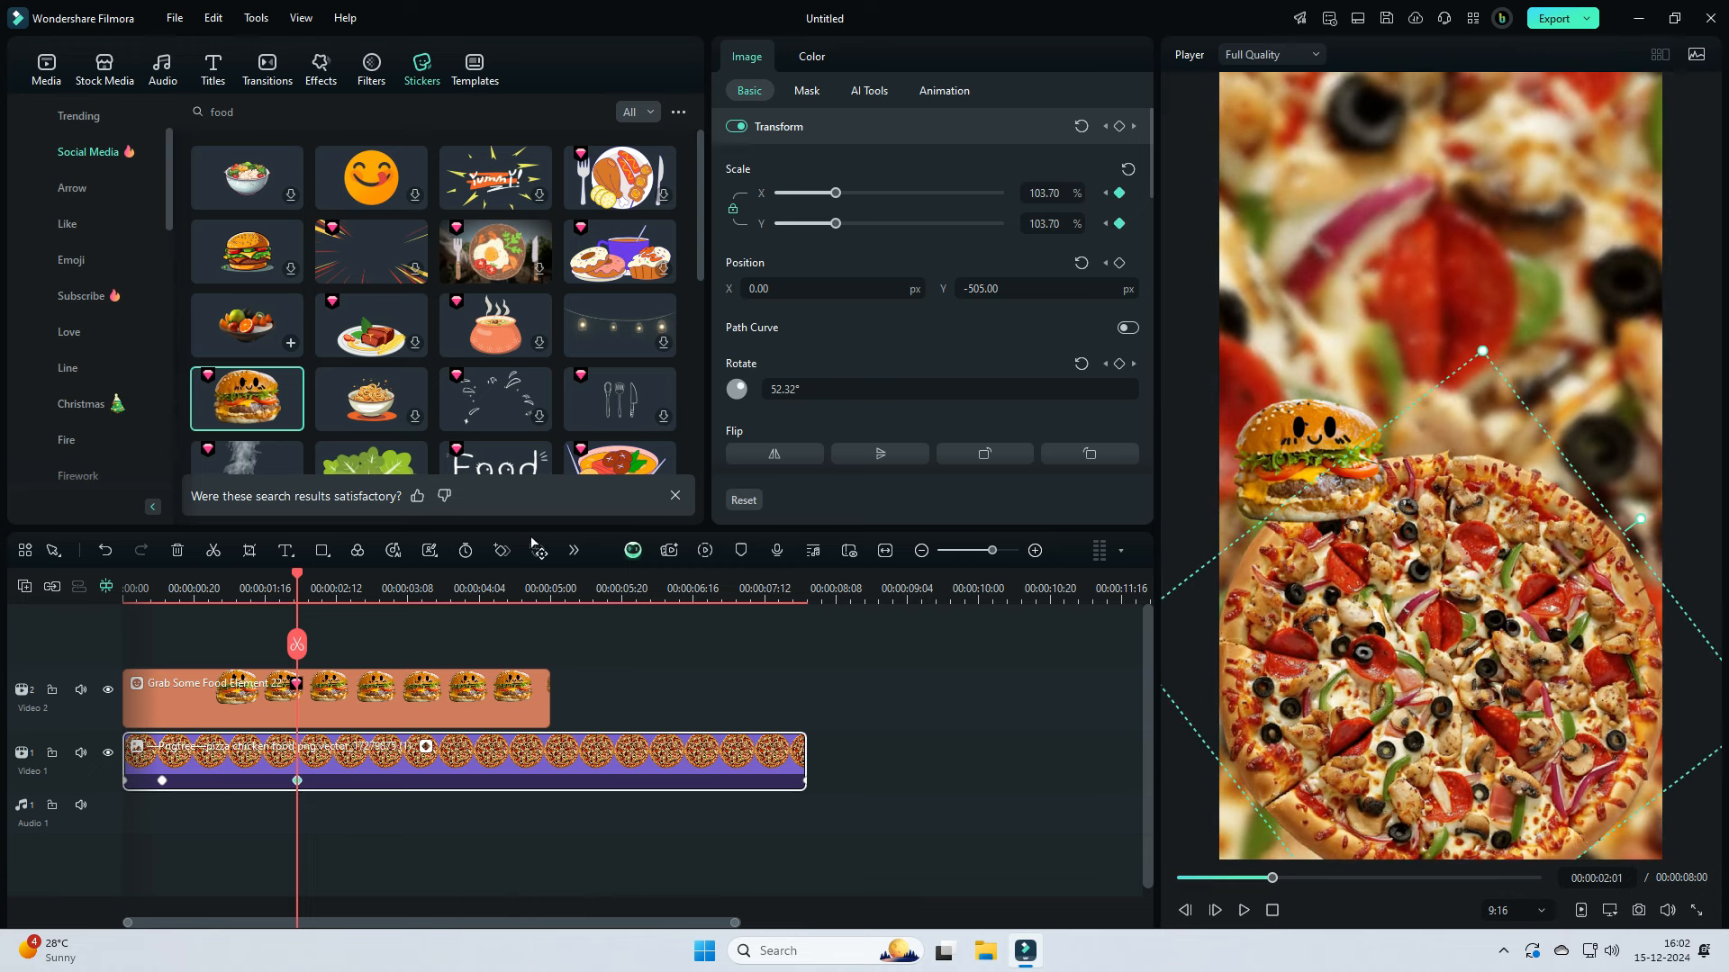
pyautogui.click(1279, 915)
pyautogui.click(1244, 912)
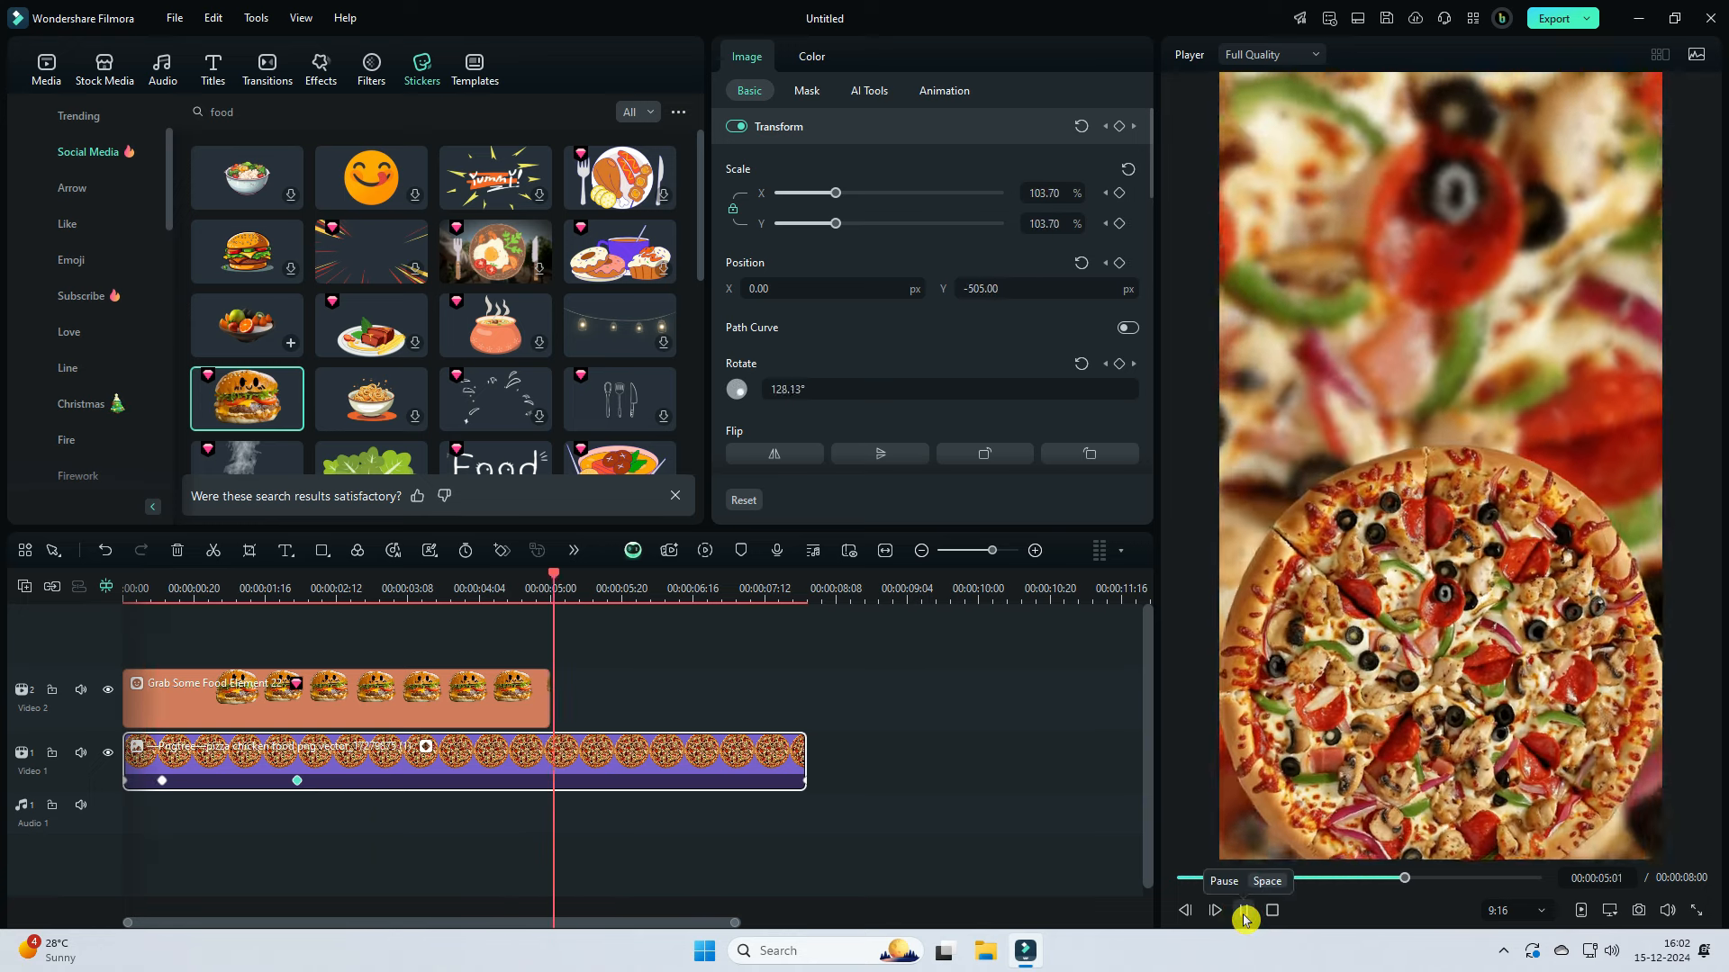
pyautogui.click(1243, 912)
# Step: Extend the burger sticker to the pizza clip's end at 00:00:08:00 and preview the frame at 00:00:03:02
pyautogui.moveTo(551, 716); pyautogui.dragTo(804, 720)
pyautogui.click(1270, 912)
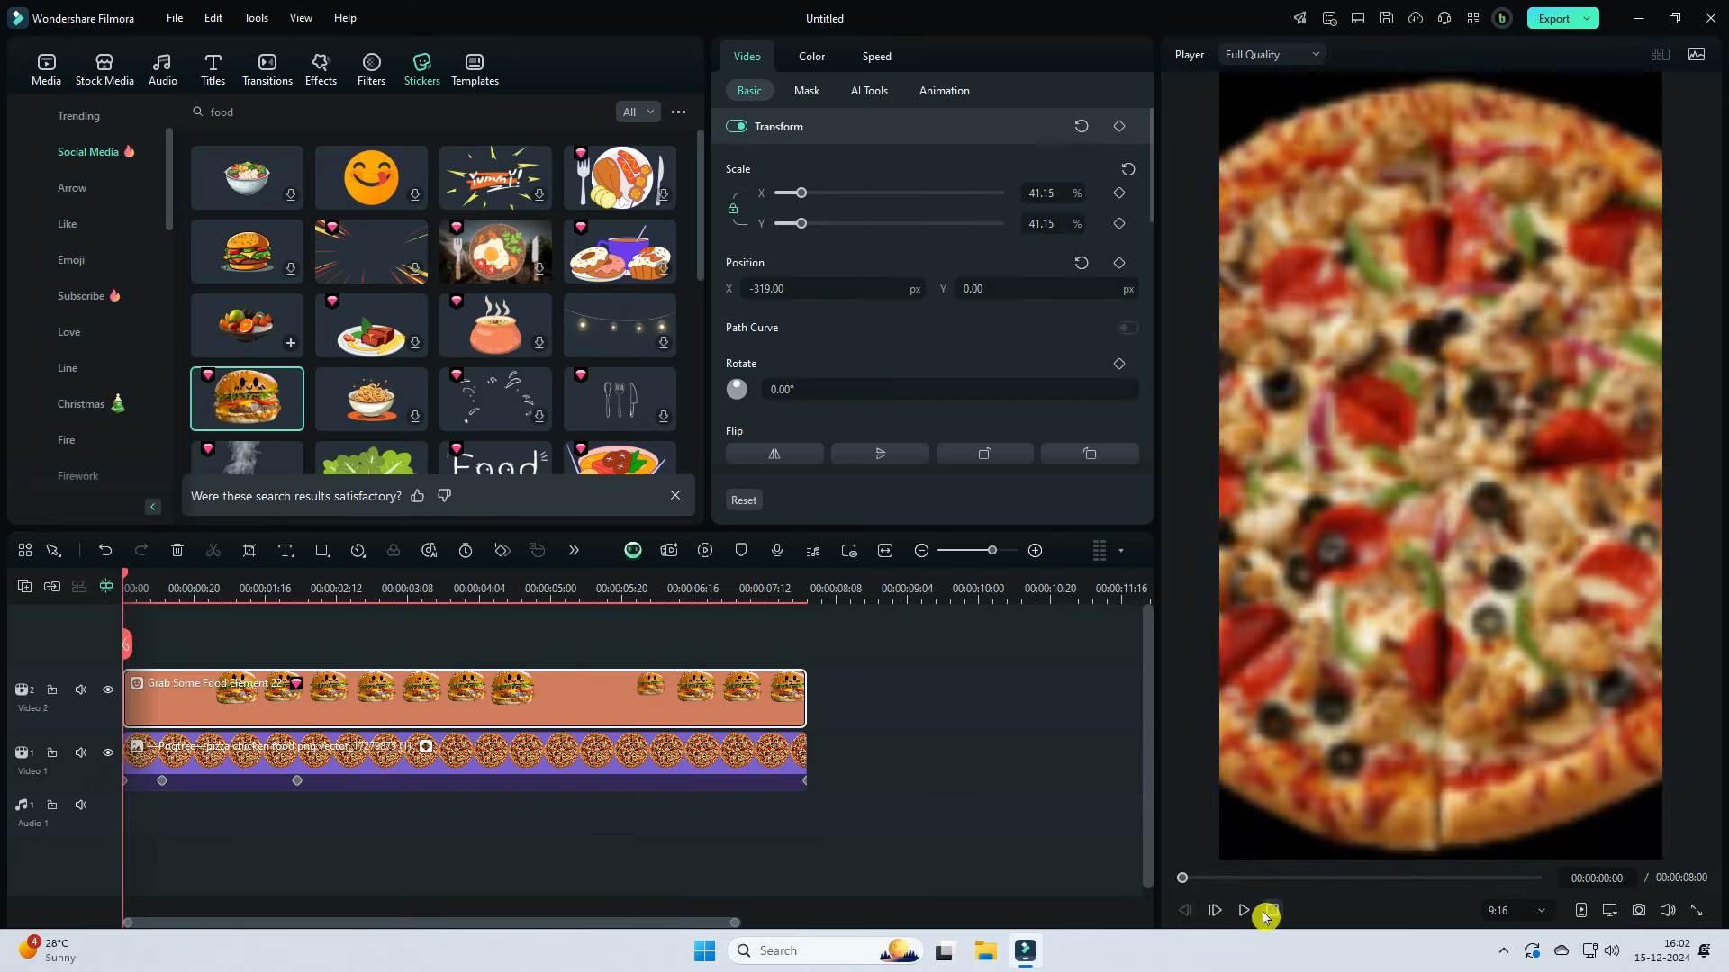
pyautogui.click(1318, 878)
# Step: Add the rice bowl sticker at the timeline's start above the burger and extend it to the other clips' end at 00:00:08:00
pyautogui.scroll(-2, 419, 385)
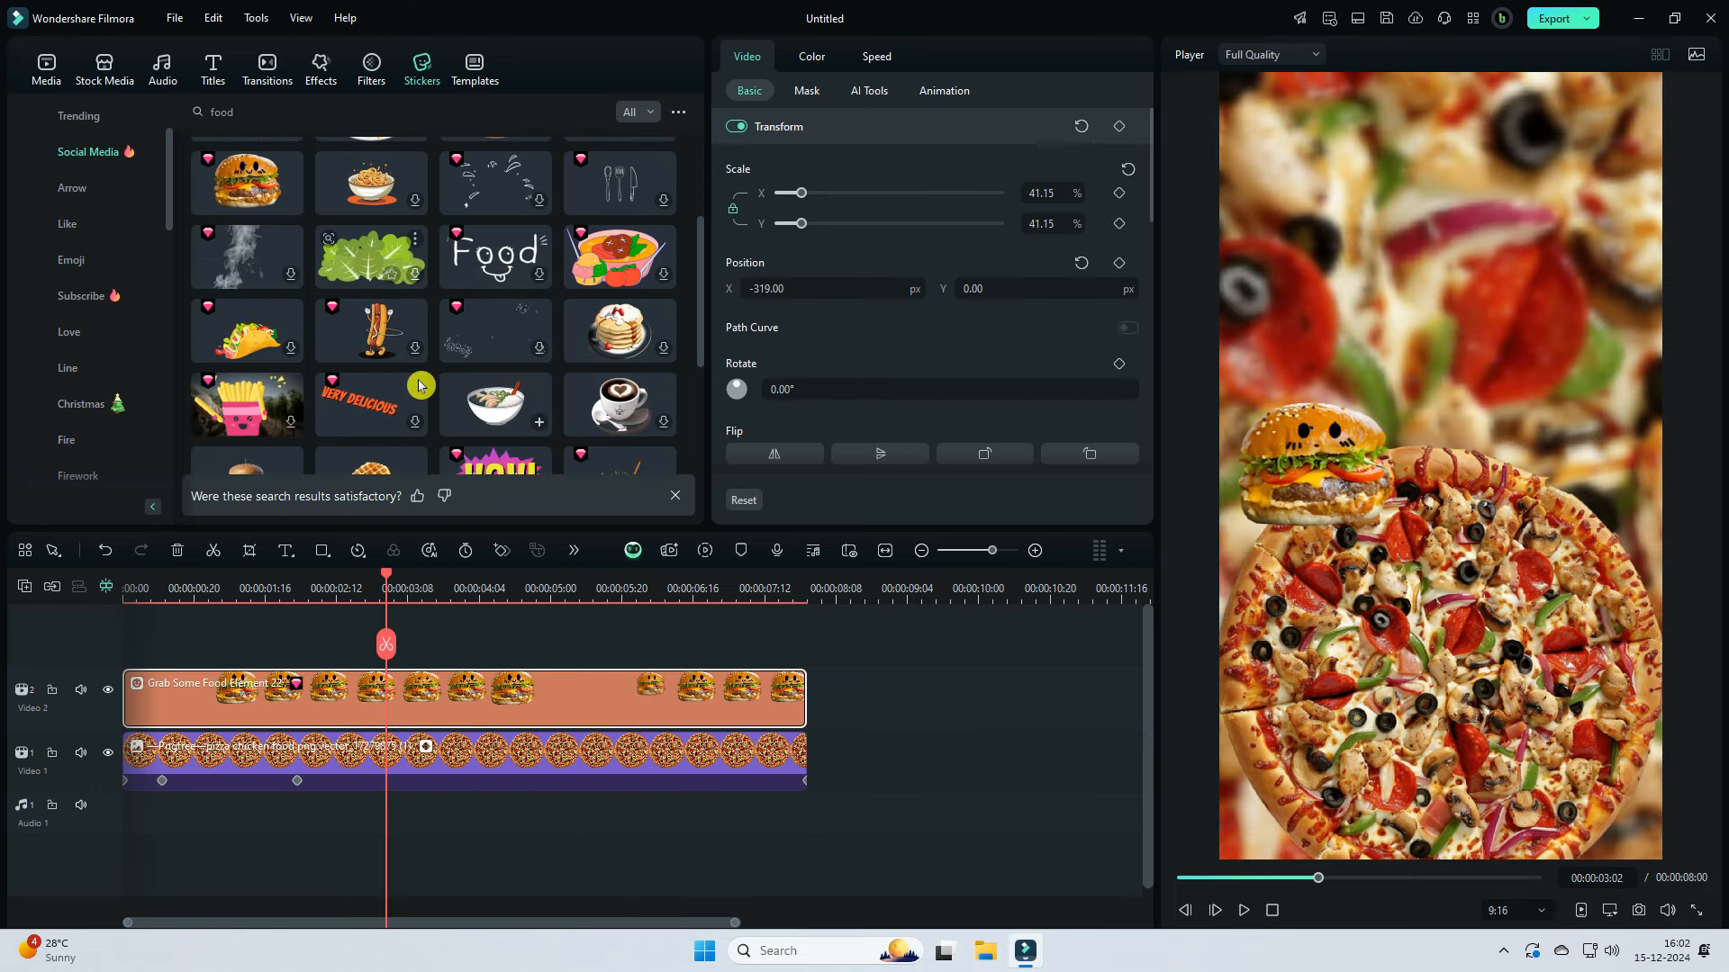
pyautogui.scroll(-3, 419, 385)
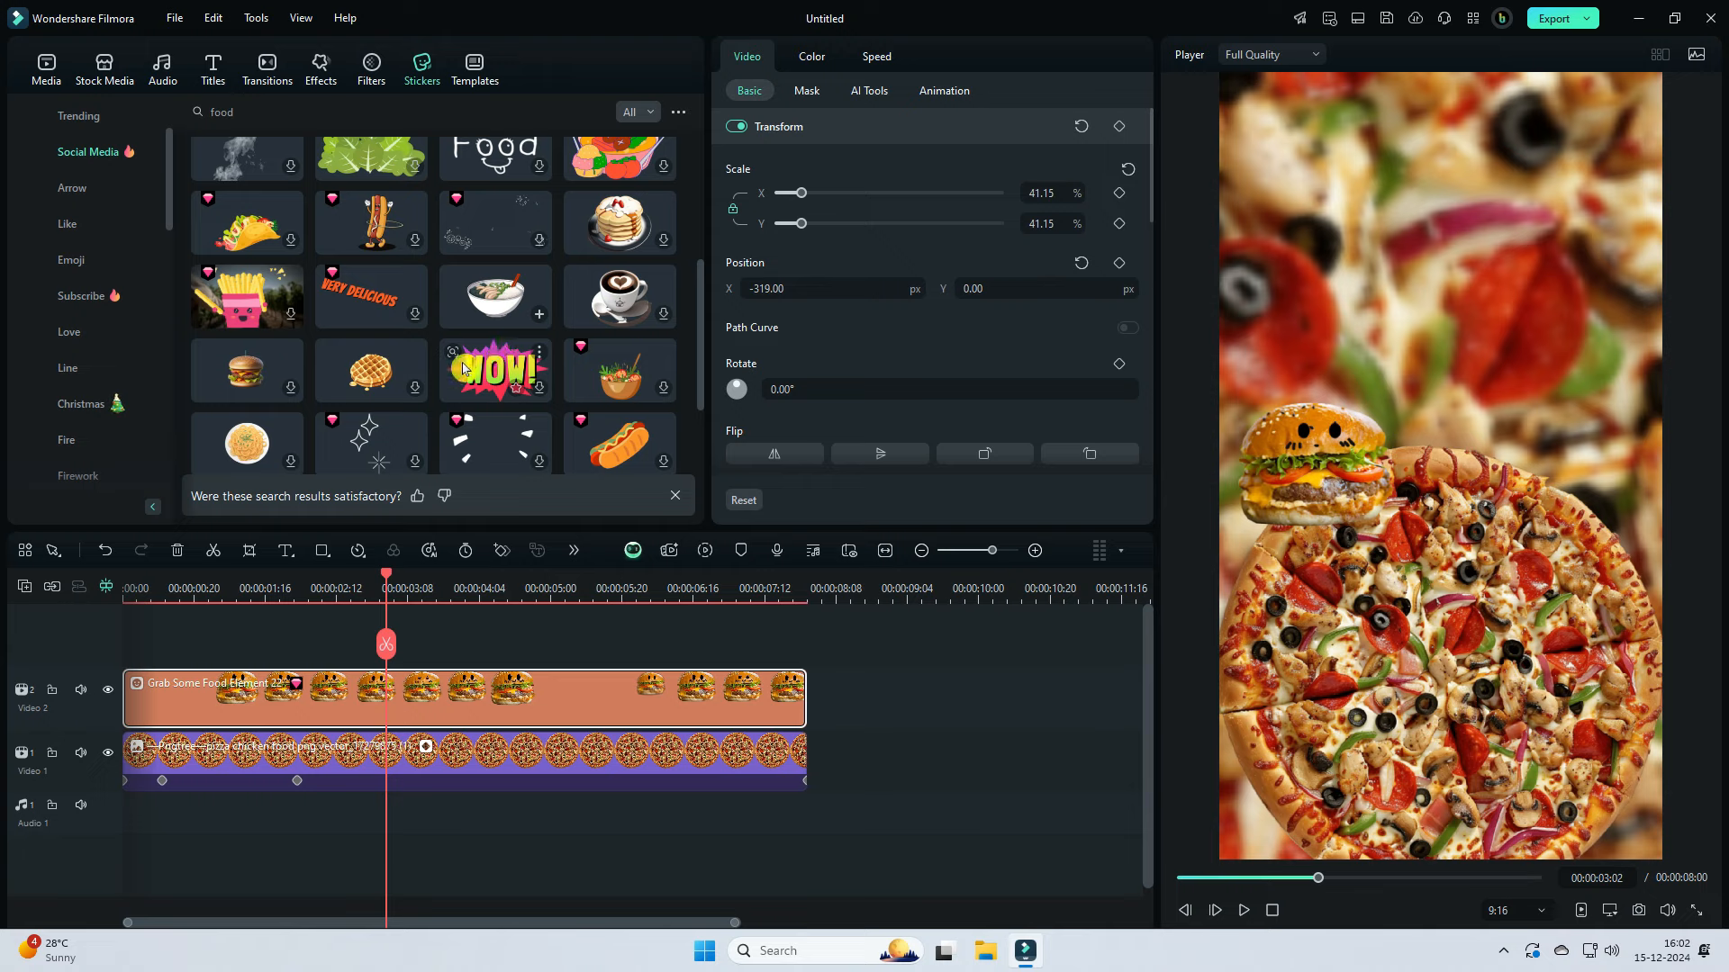
pyautogui.click(490, 306)
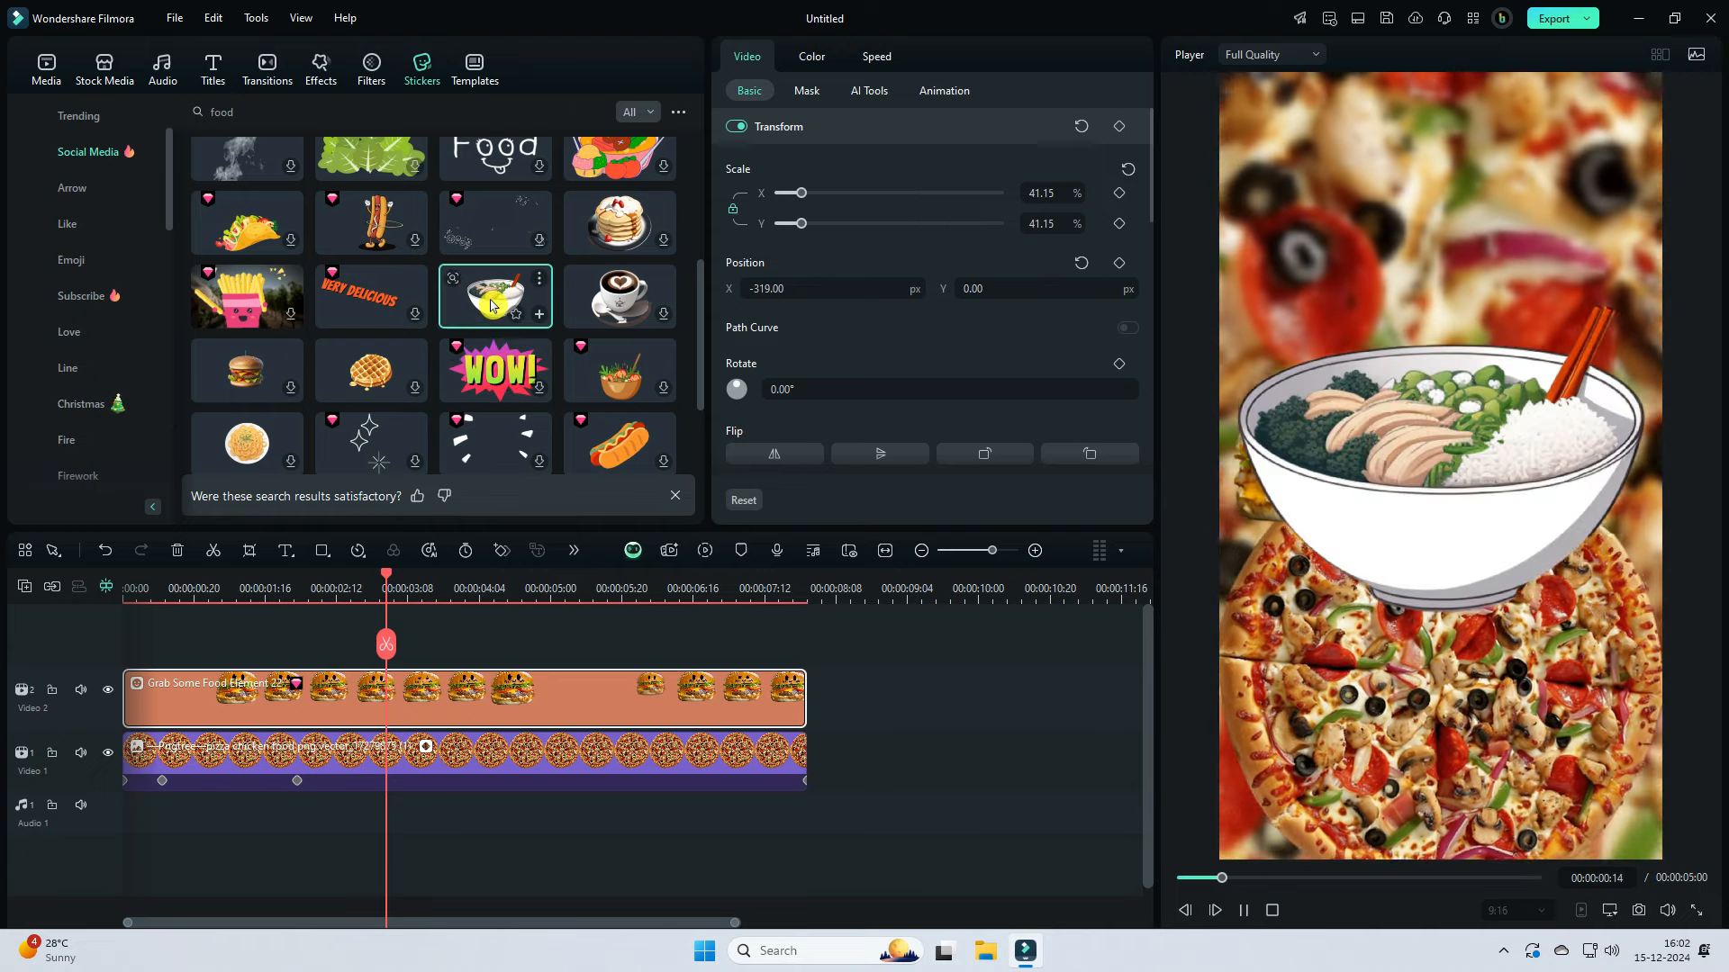
pyautogui.moveTo(490, 307); pyautogui.dragTo(135, 666)
pyautogui.click(529, 712)
pyautogui.moveTo(544, 698); pyautogui.dragTo(806, 698)
# Step: Scale the rice bowl to 51.03%, rotate it to -32°, and add a transform keyframe at the timeline's start
pyautogui.moveTo(382, 587); pyautogui.dragTo(108, 603)
pyautogui.moveTo(834, 223); pyautogui.dragTo(807, 225)
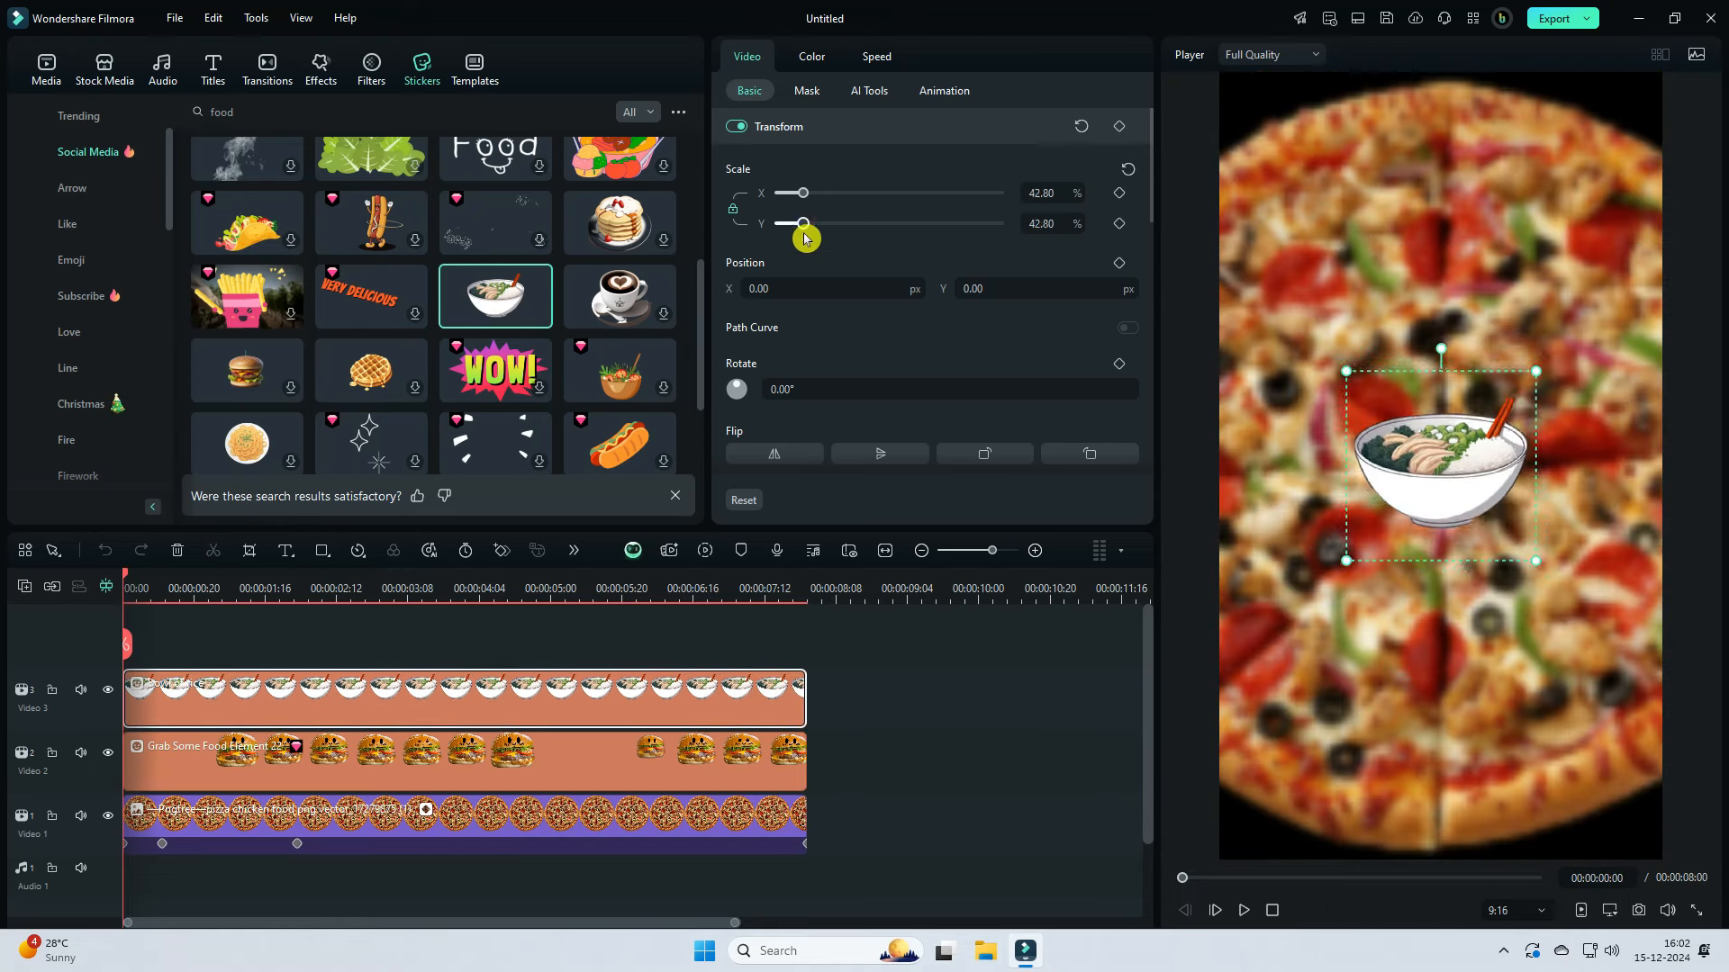
pyautogui.moveTo(783, 409); pyautogui.dragTo(785, 389)
pyautogui.click(1119, 127)
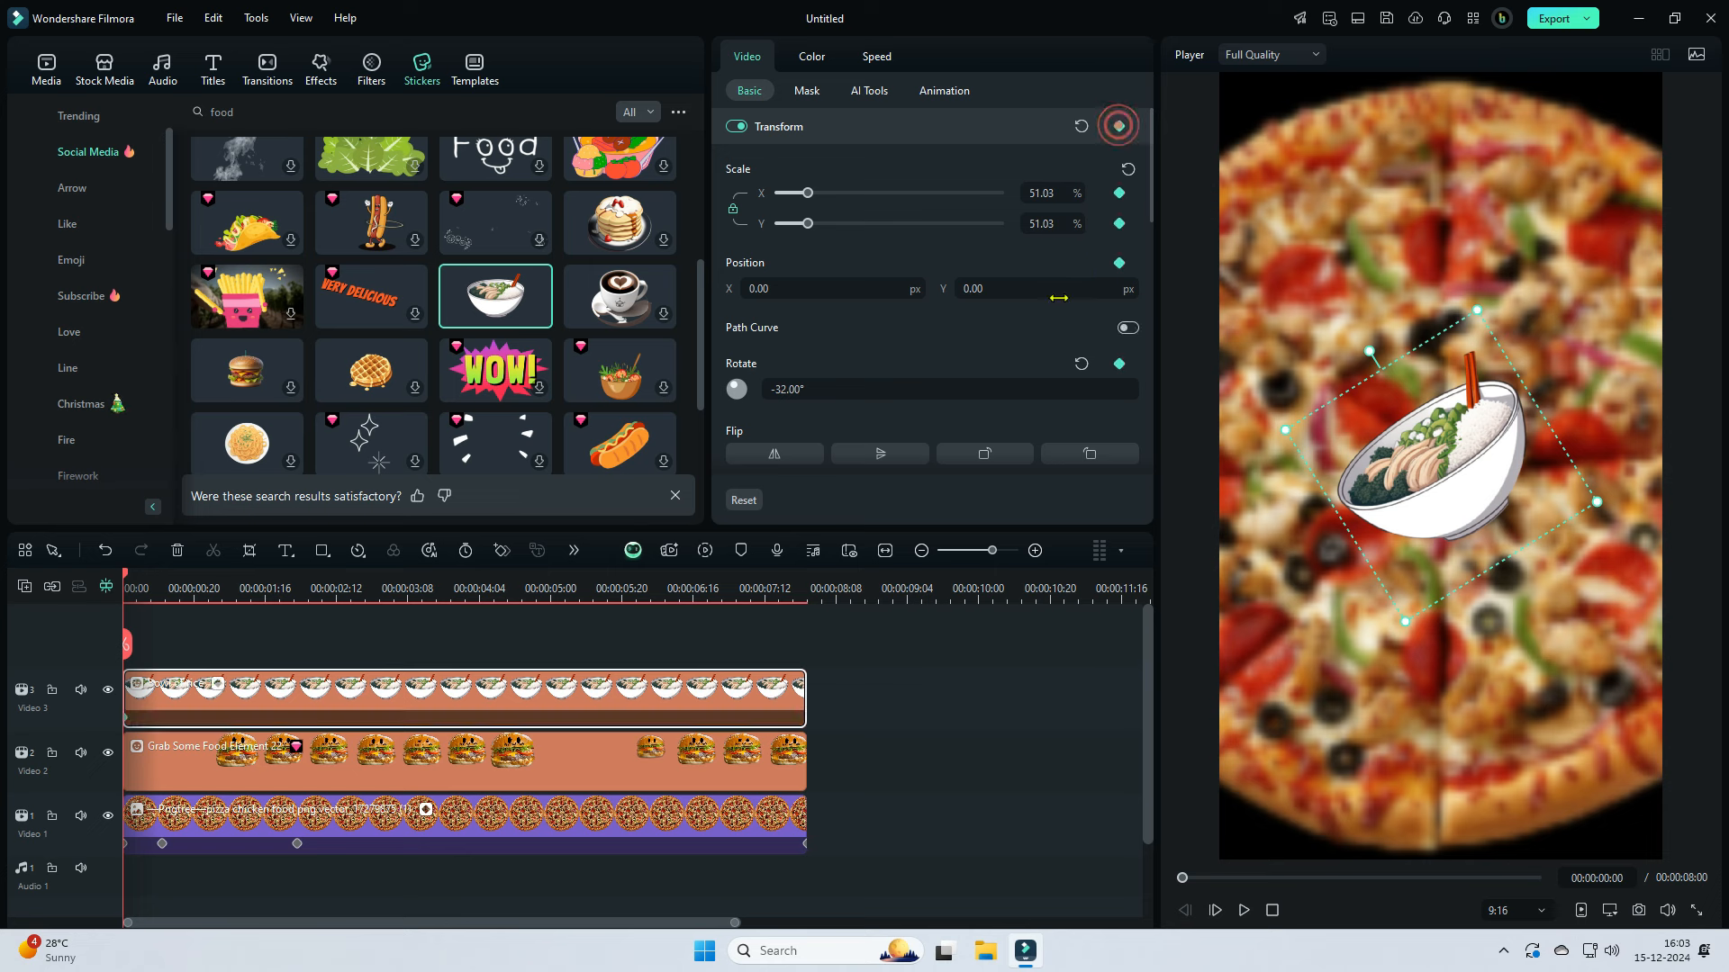
# Step: Turn on Path Curve and move the bowl from off-frame at X 802.22, Y 4.39 to X 393.97, Y 90.10 at 00:00:01:11
pyautogui.click(1128, 329)
pyautogui.moveTo(1442, 466); pyautogui.dragTo(1695, 486)
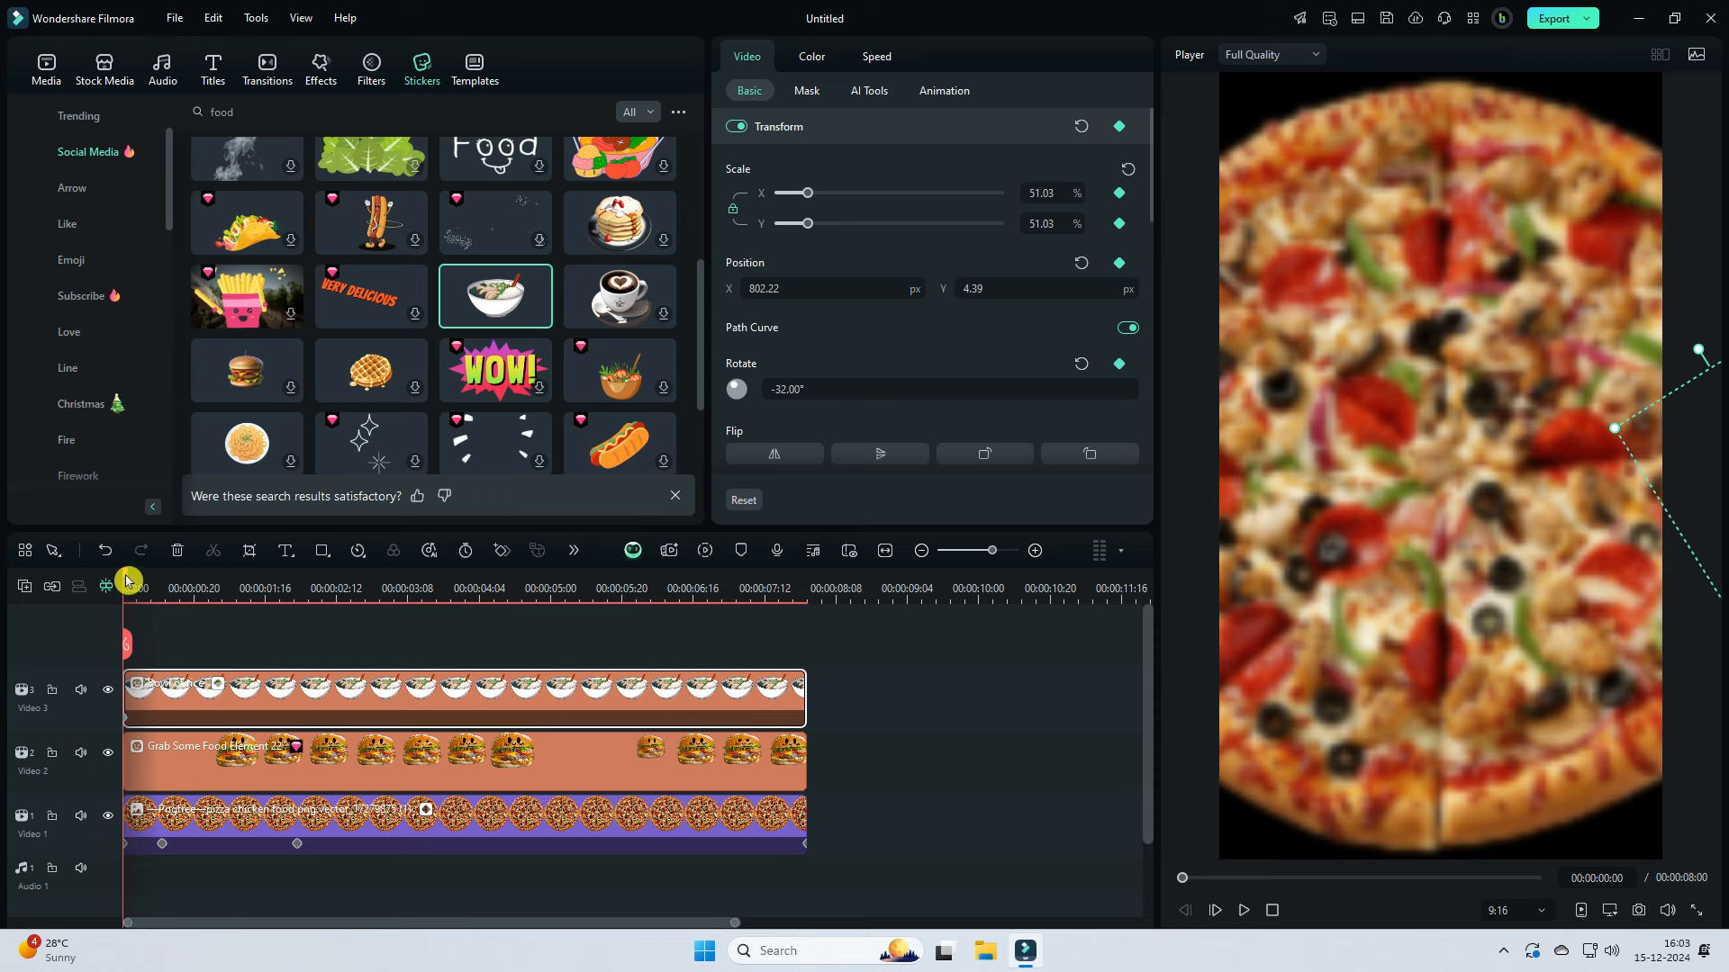
pyautogui.moveTo(129, 581); pyautogui.dragTo(248, 610)
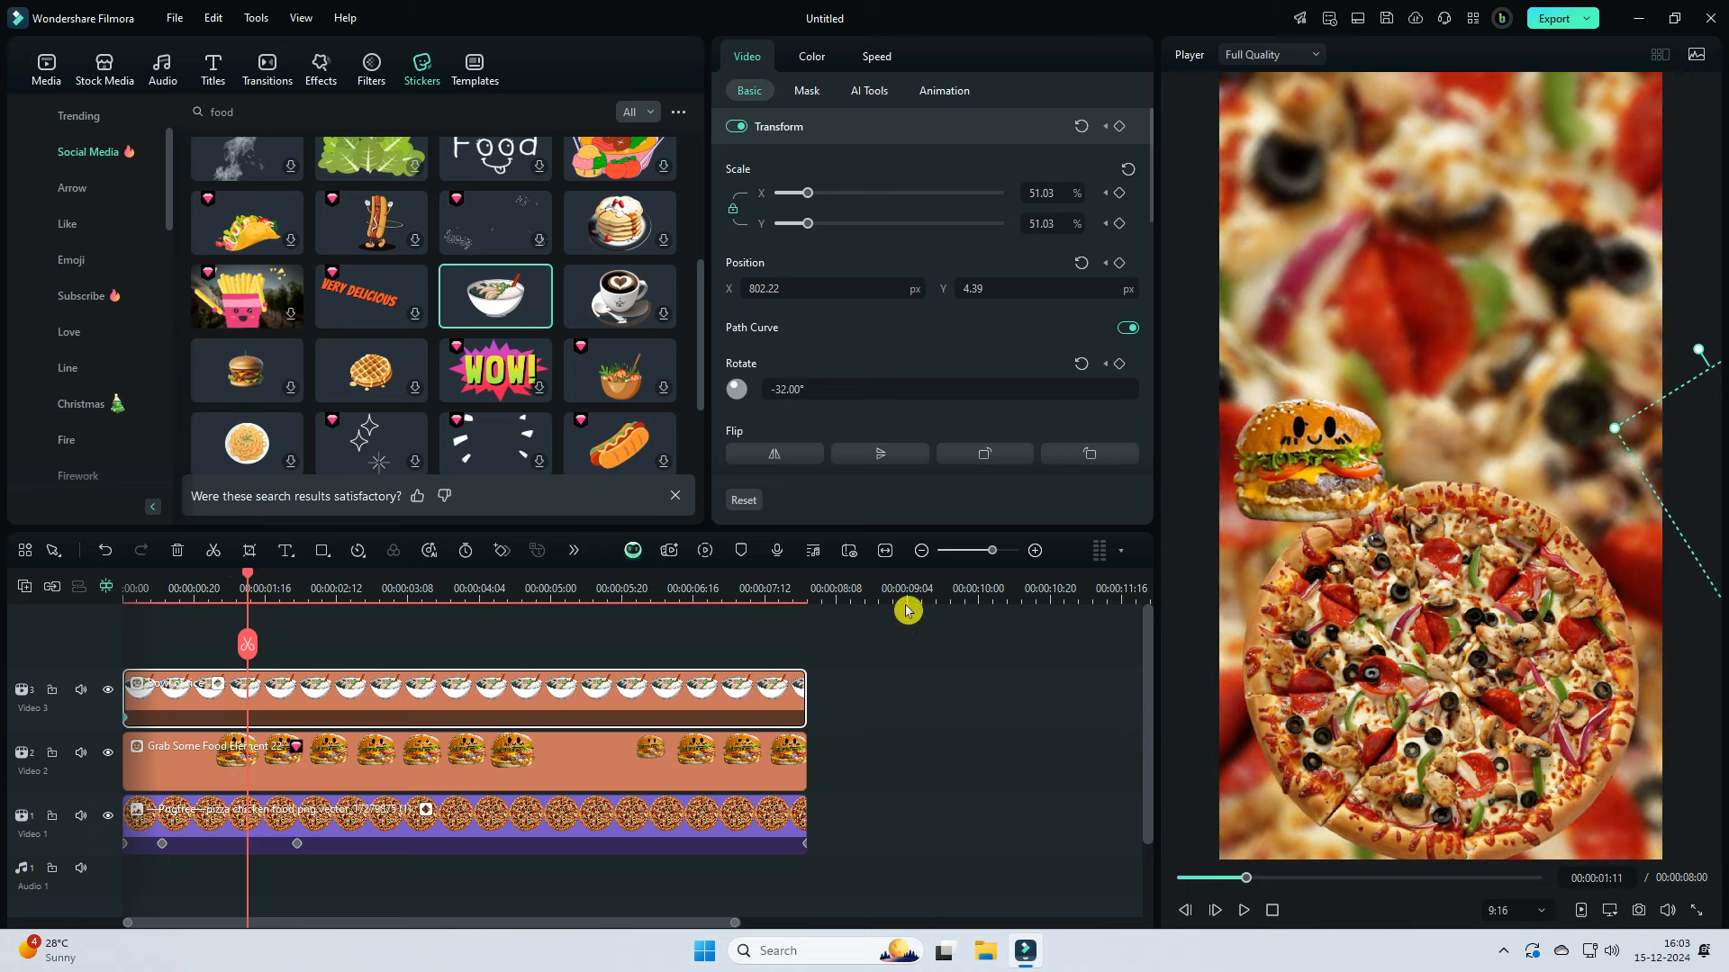
pyautogui.moveTo(1704, 464); pyautogui.dragTo(1542, 426)
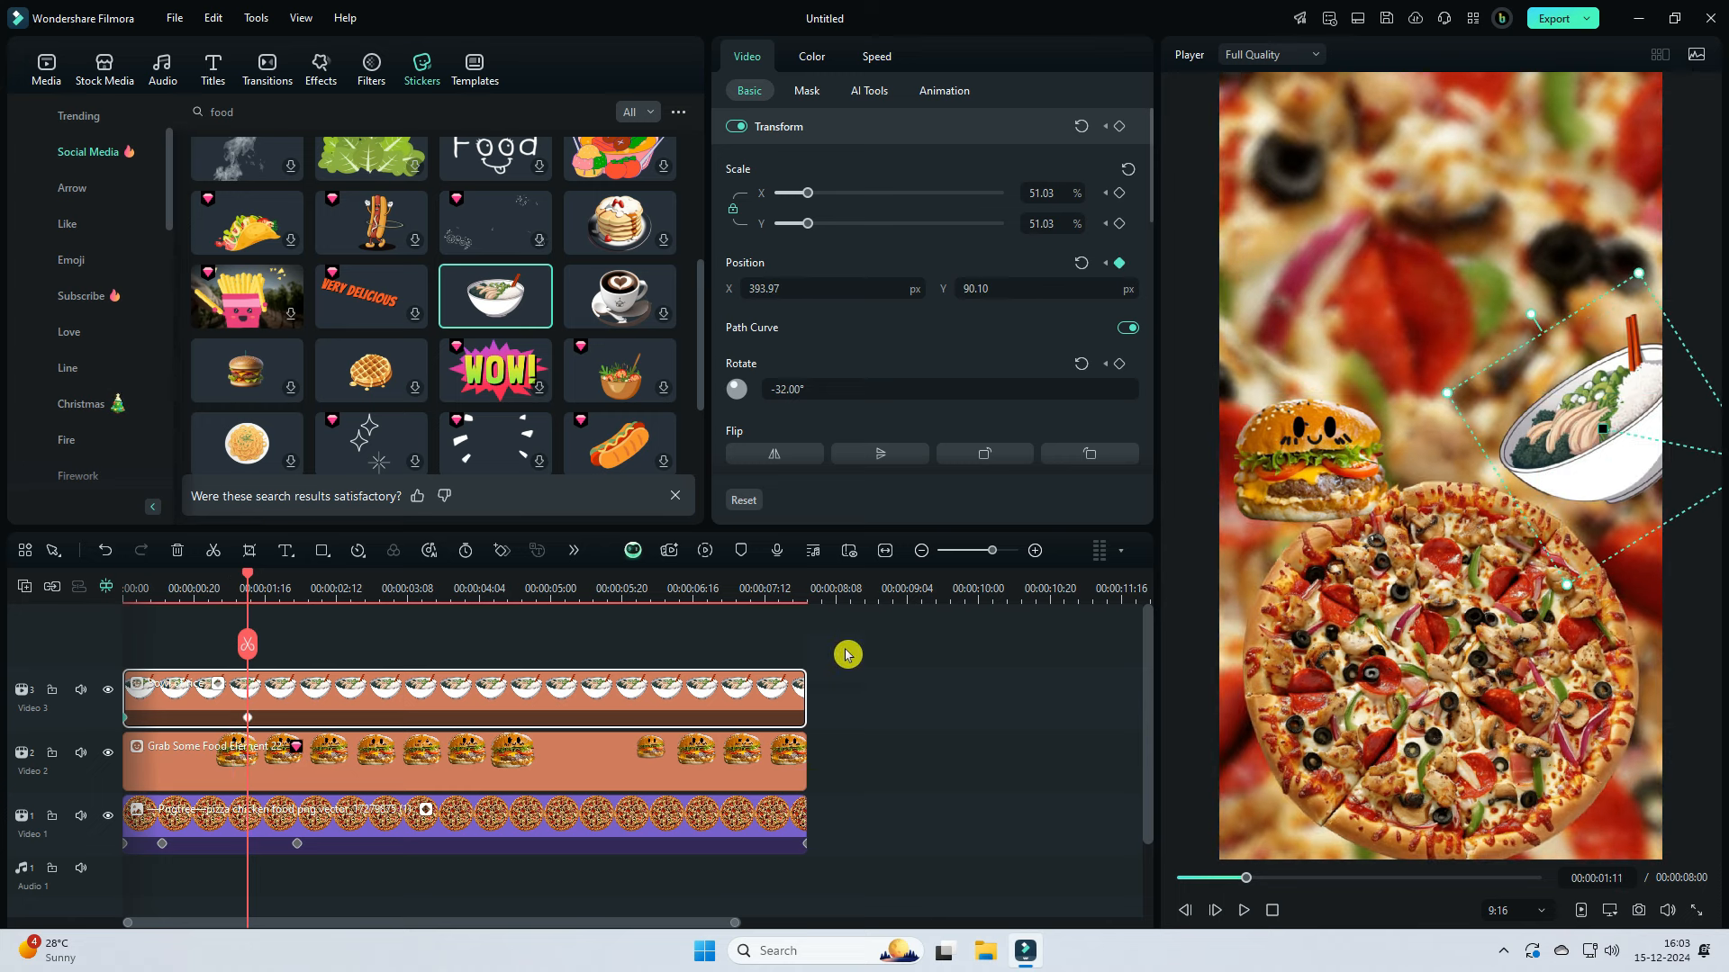
# Step: Play back the bowl's entrance and move its first keyframe to 00:00:00:20
pyautogui.click(1243, 910)
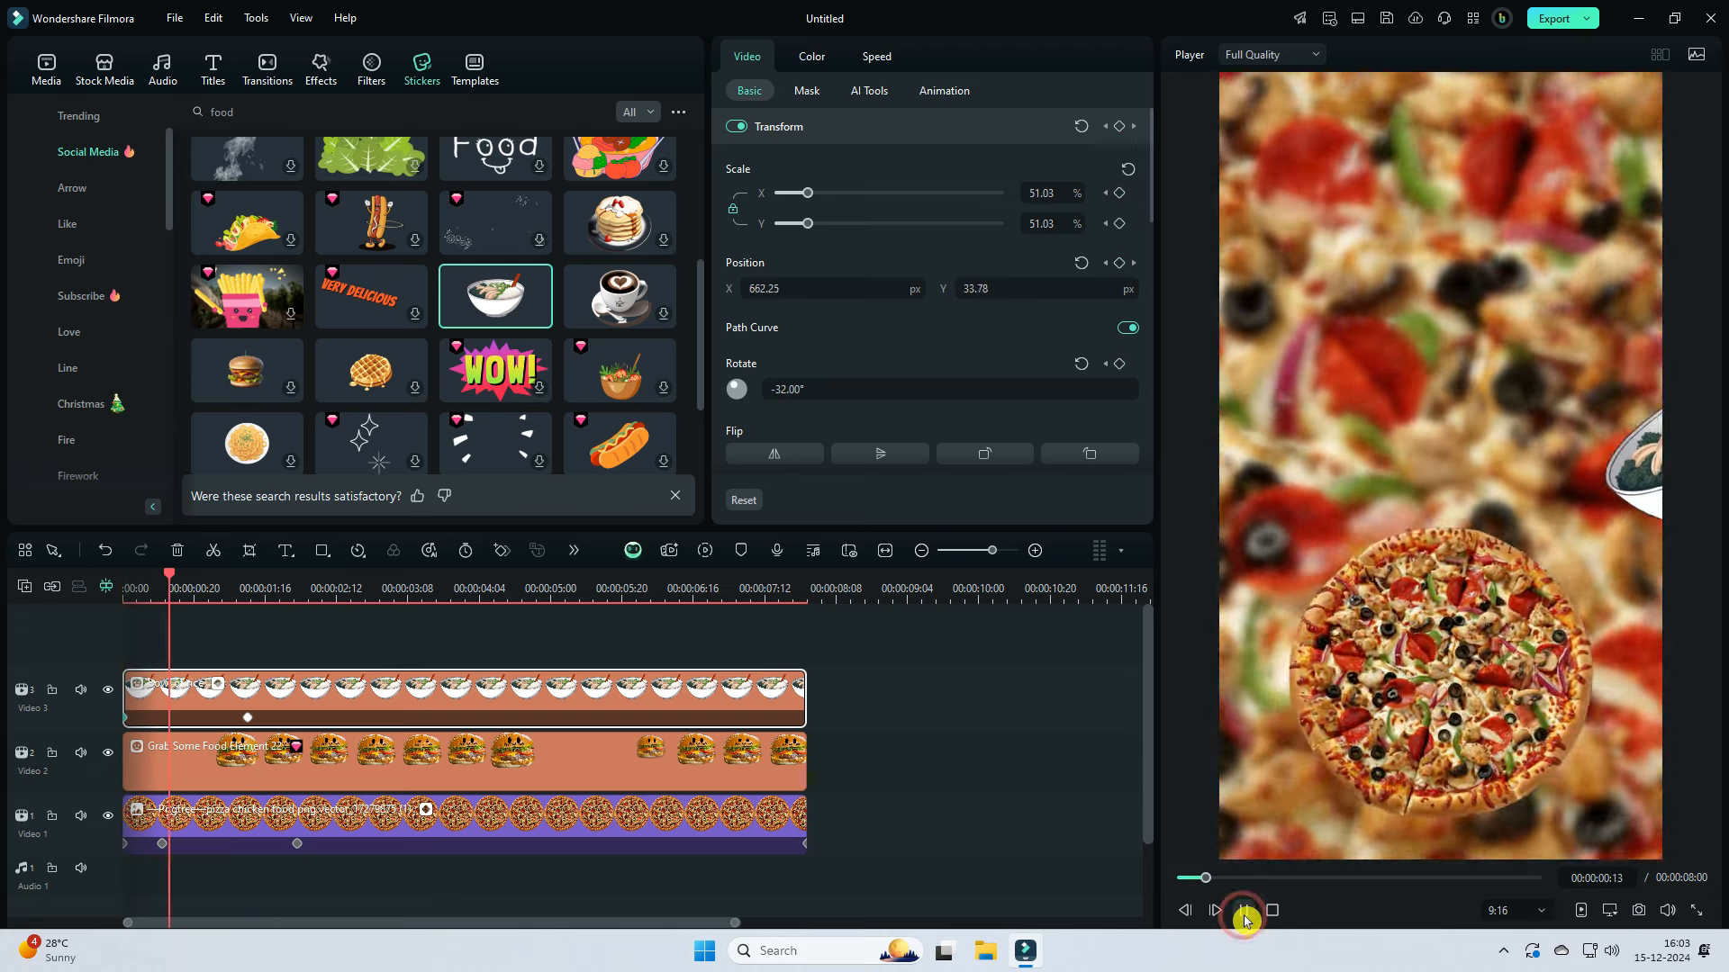
pyautogui.click(1244, 910)
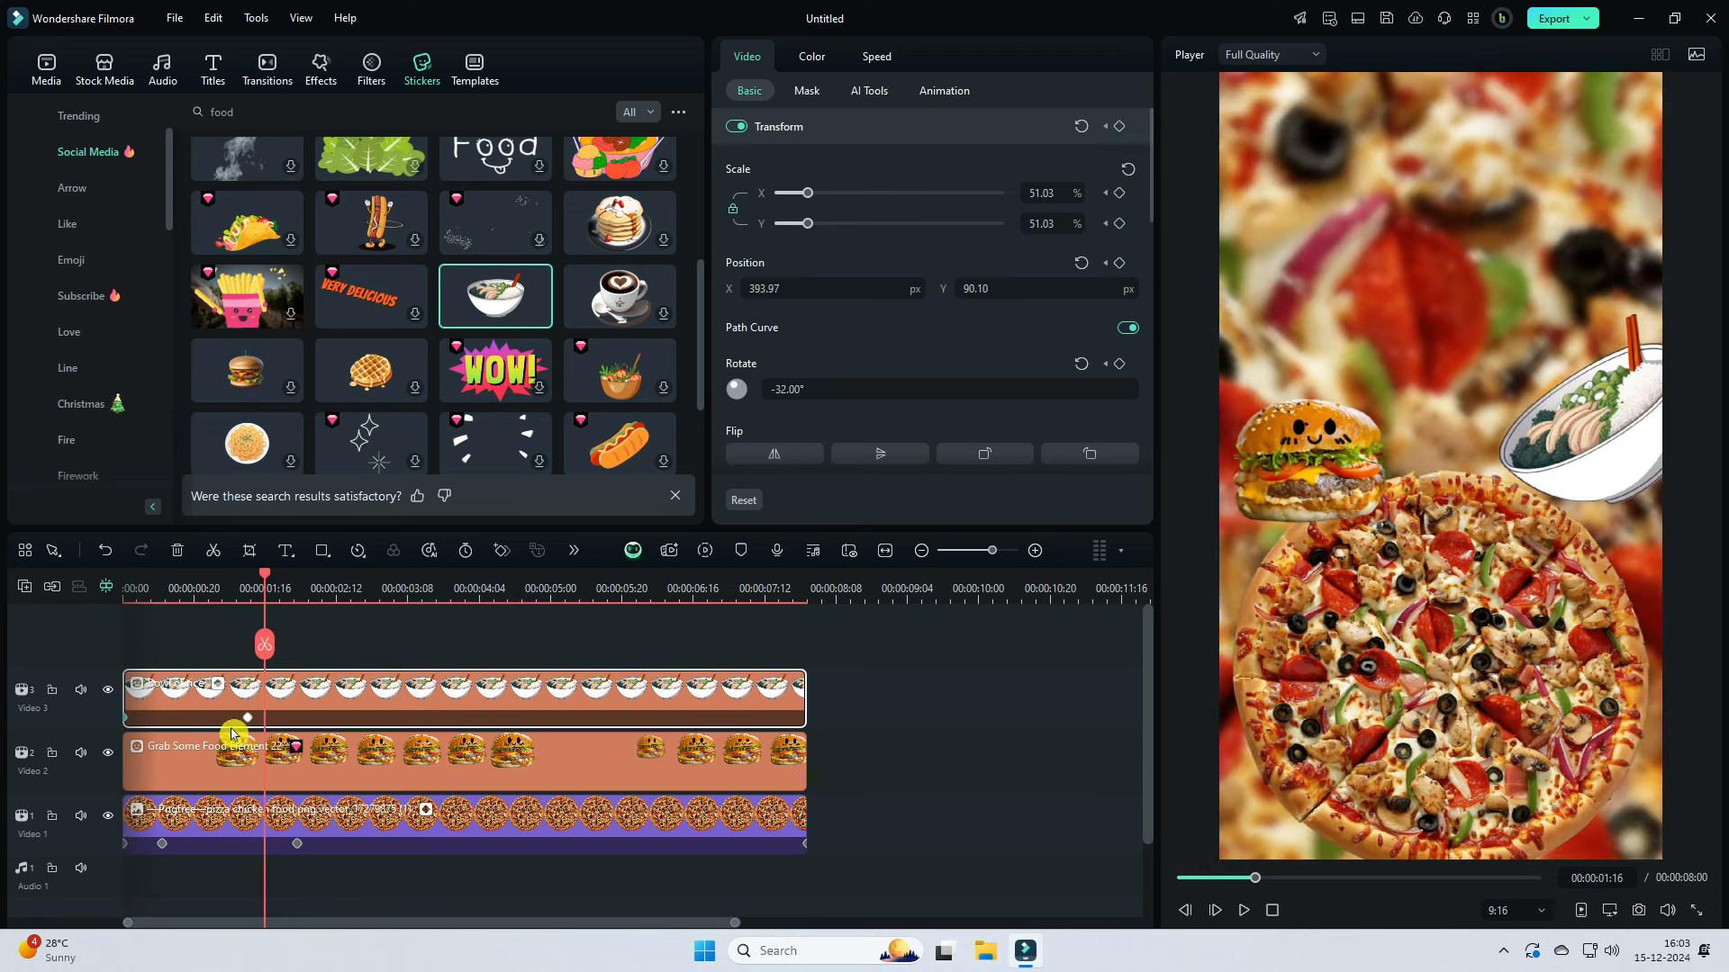
pyautogui.moveTo(125, 719); pyautogui.dragTo(170, 719)
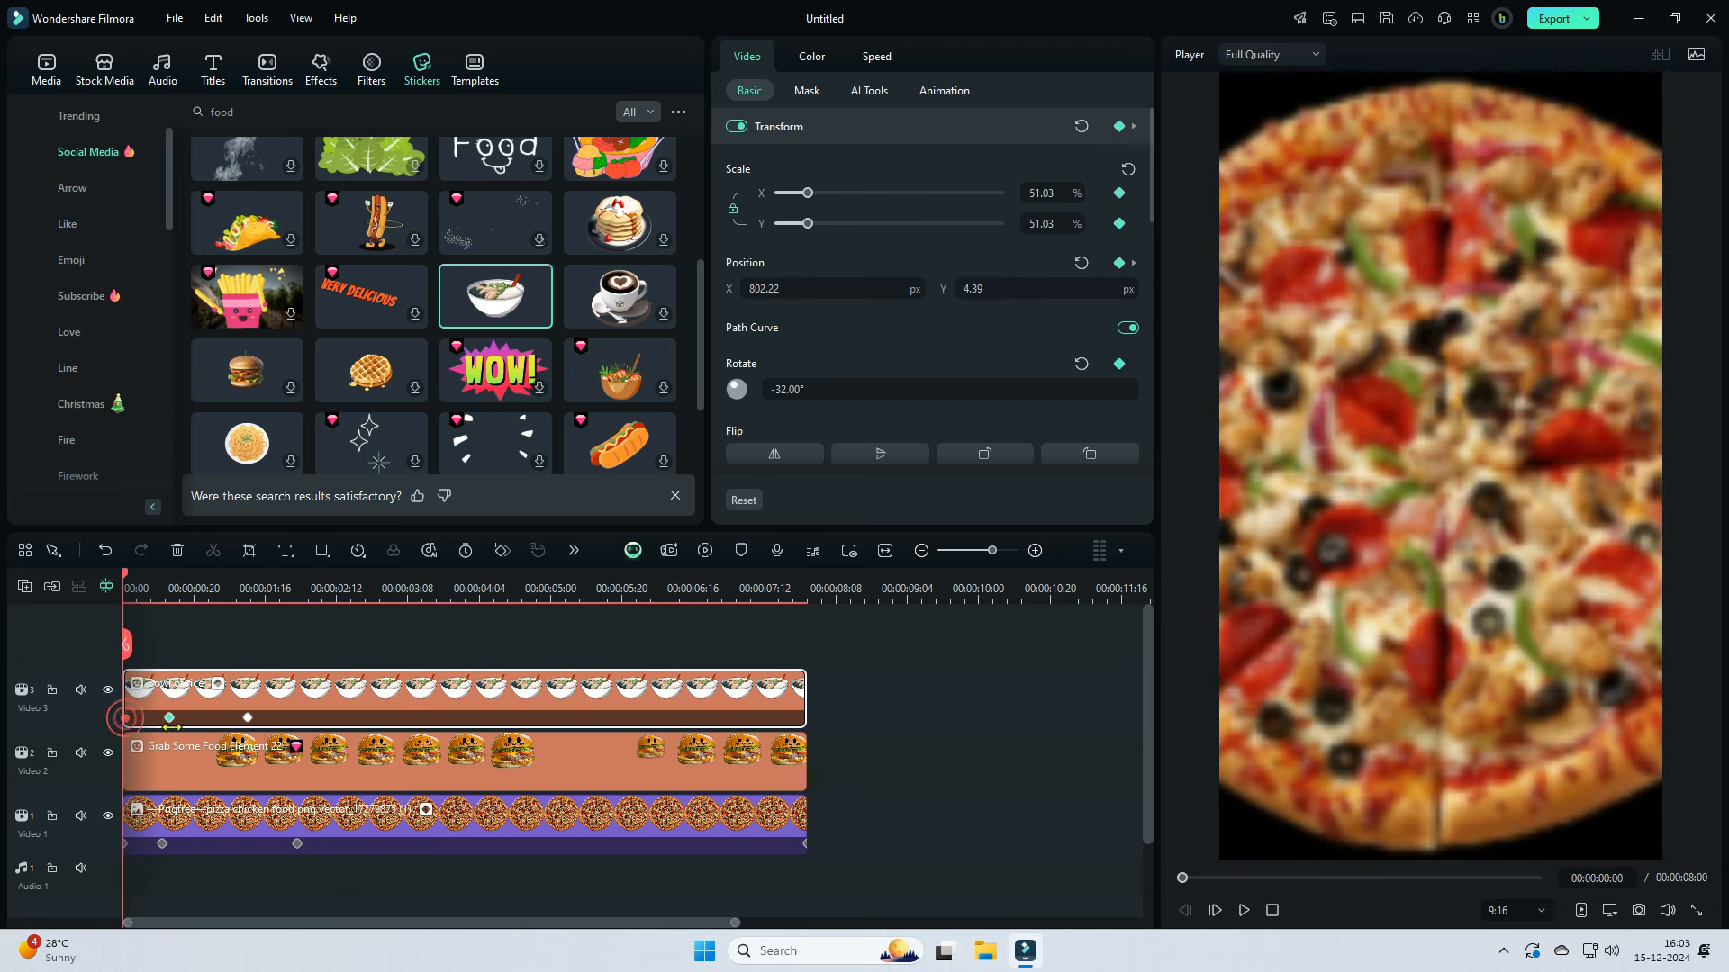
pyautogui.click(194, 719)
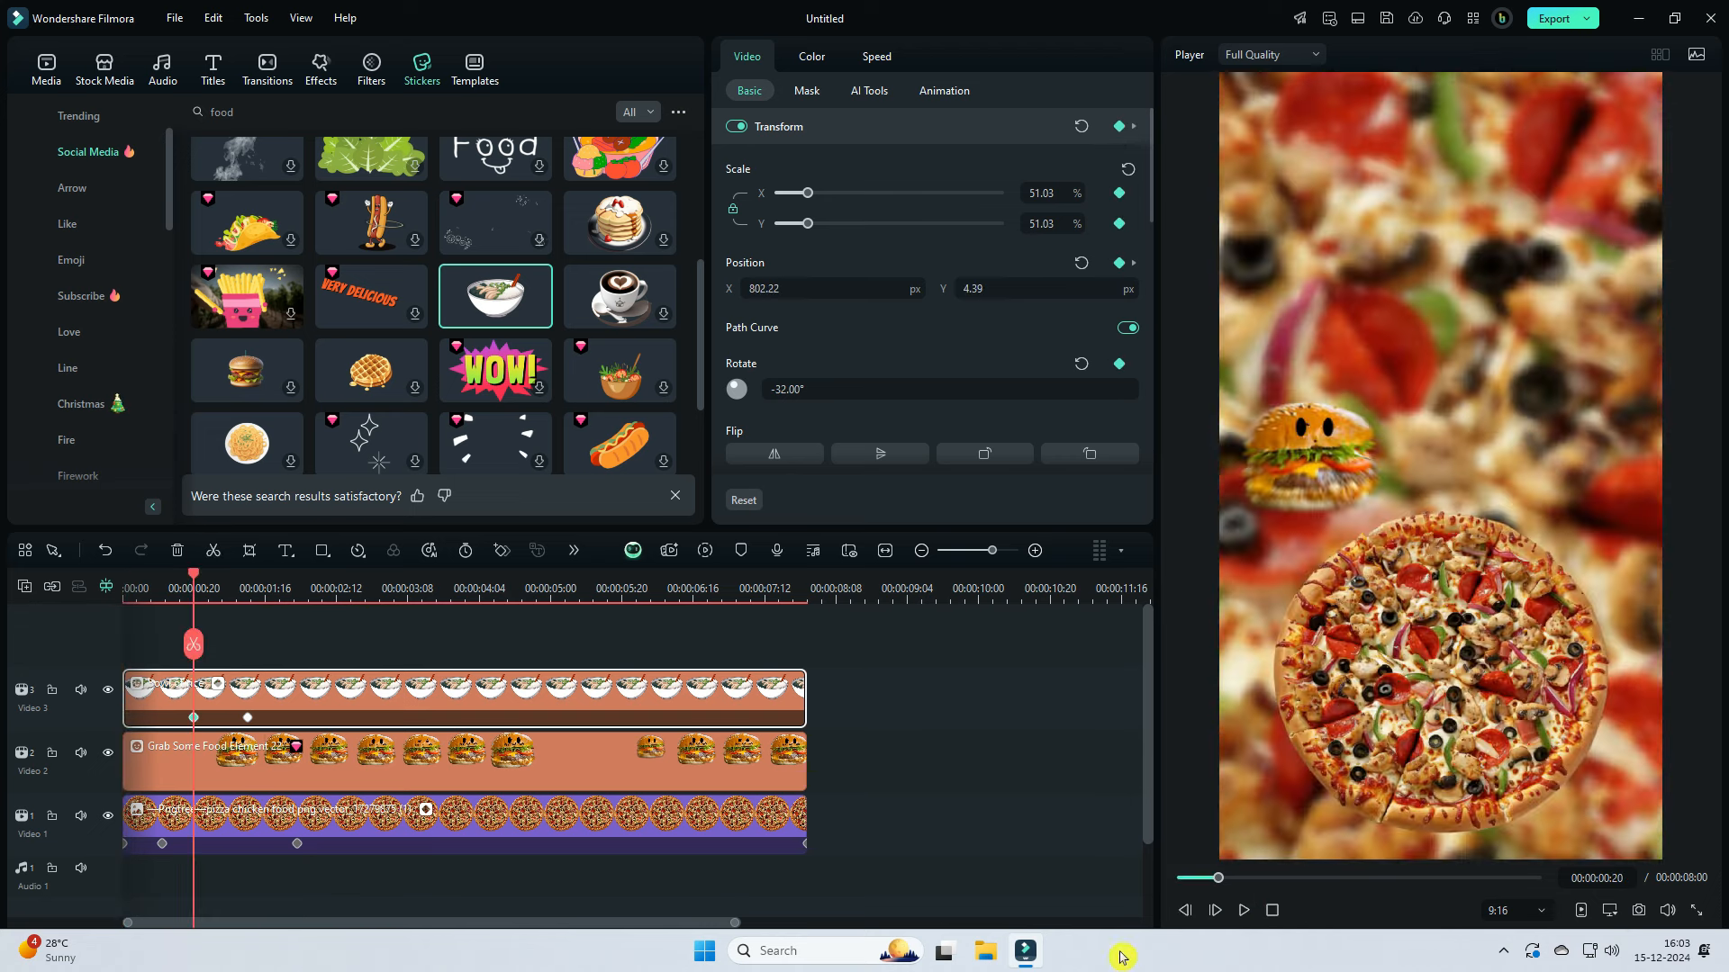
pyautogui.click(1248, 916)
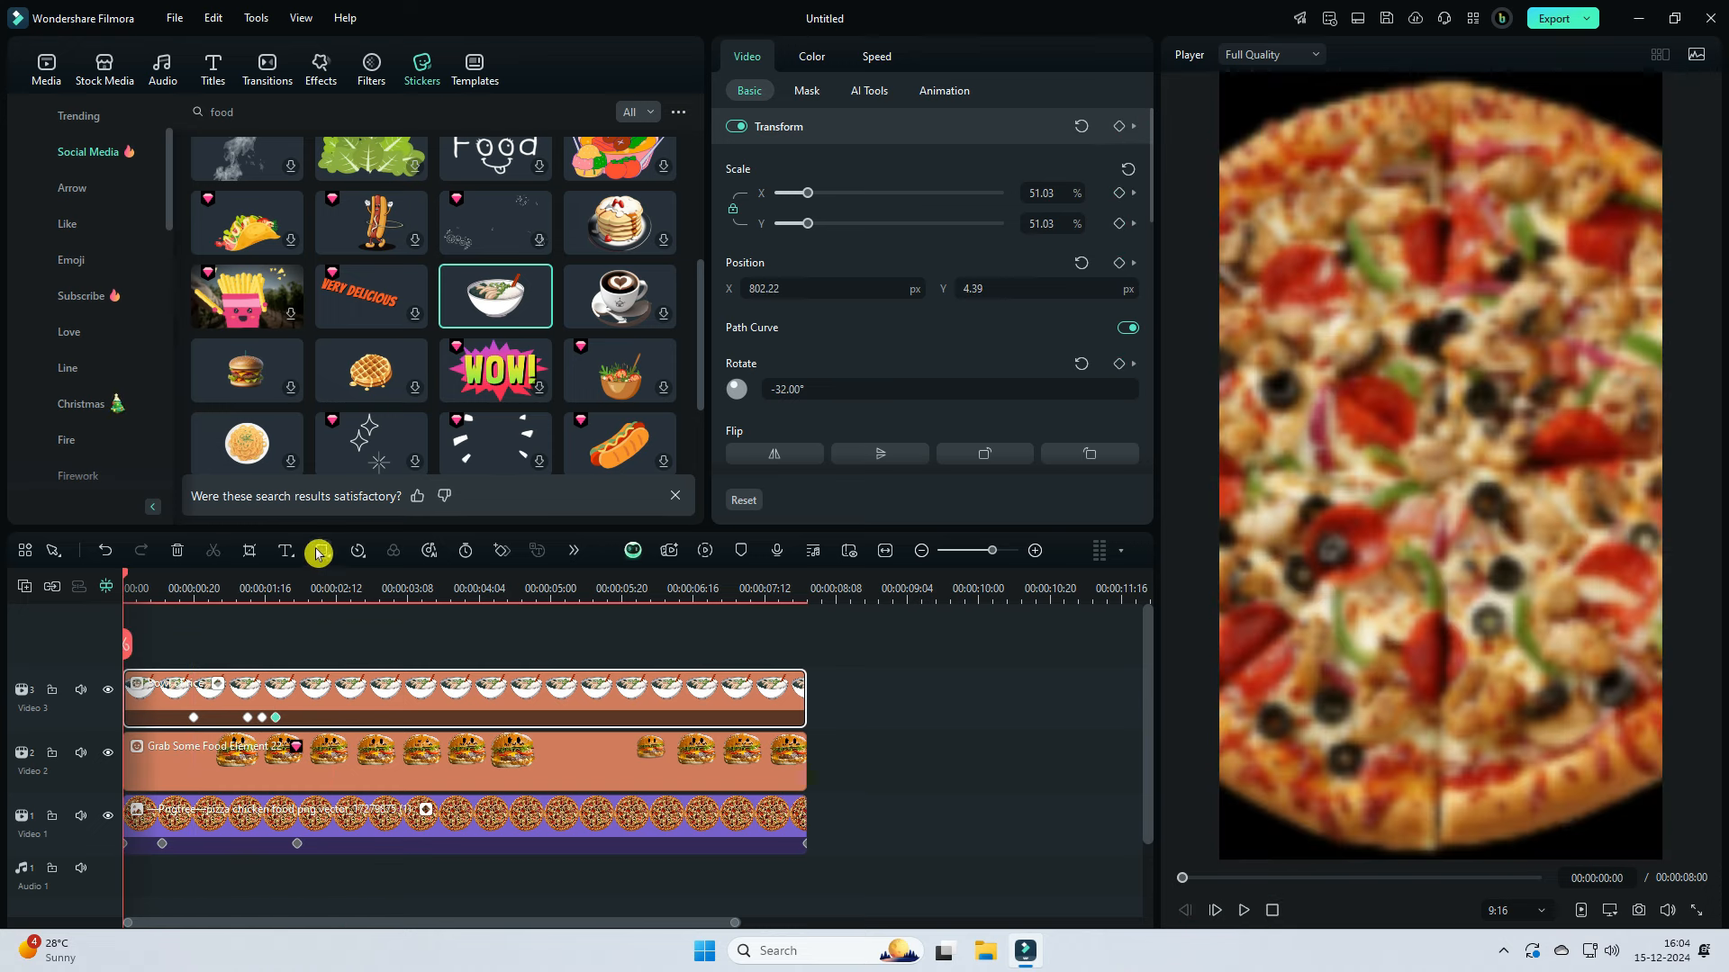
# Step: Draw a rectangle in the frame's upper part, scaled about 74.97% by 8.91%, and move it to about X 17.65, Y 501.39
pyautogui.click(317, 551)
pyautogui.click(342, 584)
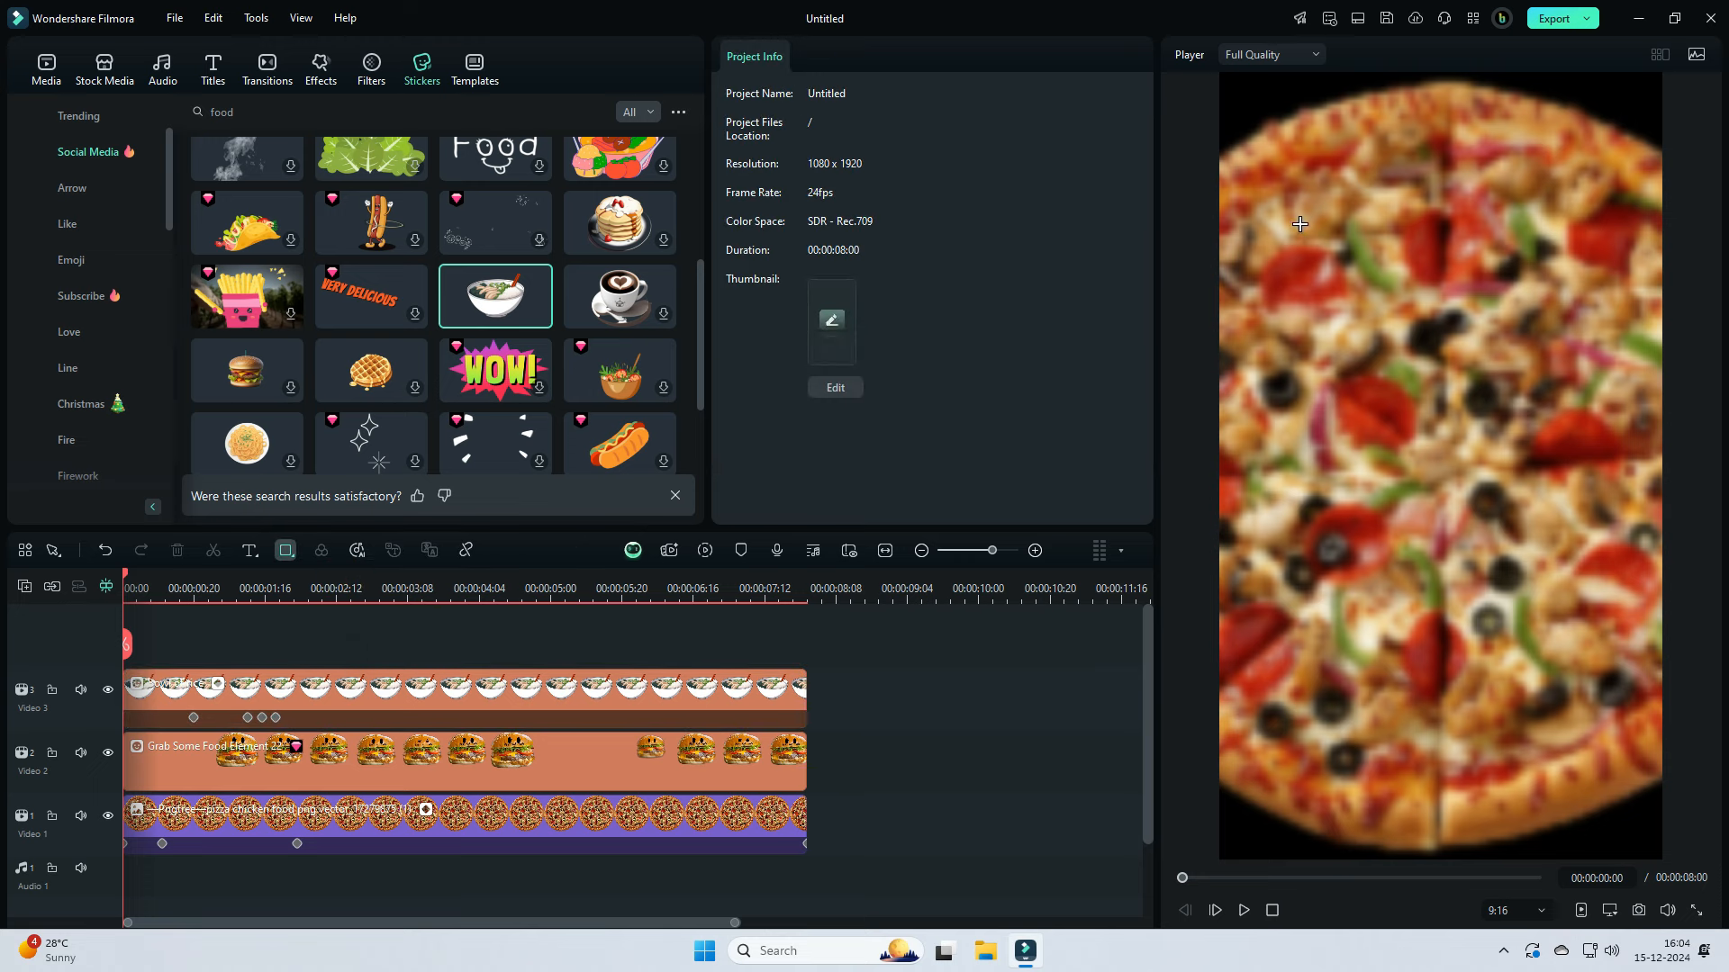
pyautogui.moveTo(1299, 223); pyautogui.dragTo(1632, 295)
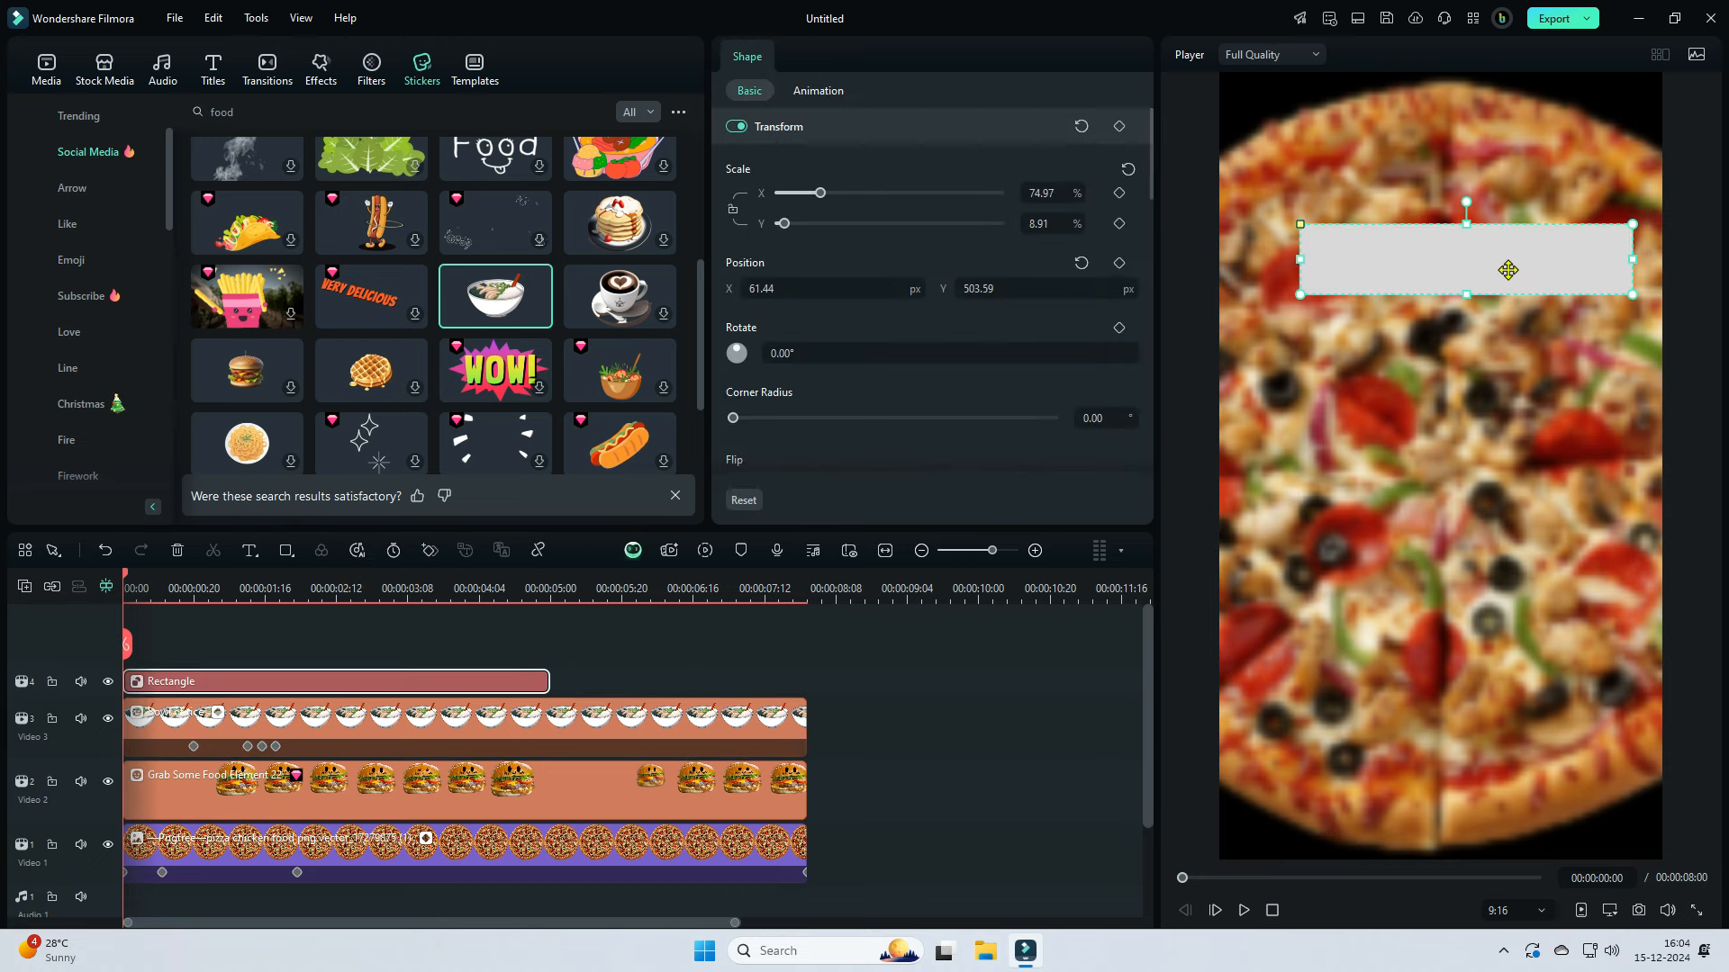
pyautogui.moveTo(1508, 270); pyautogui.dragTo(1493, 270)
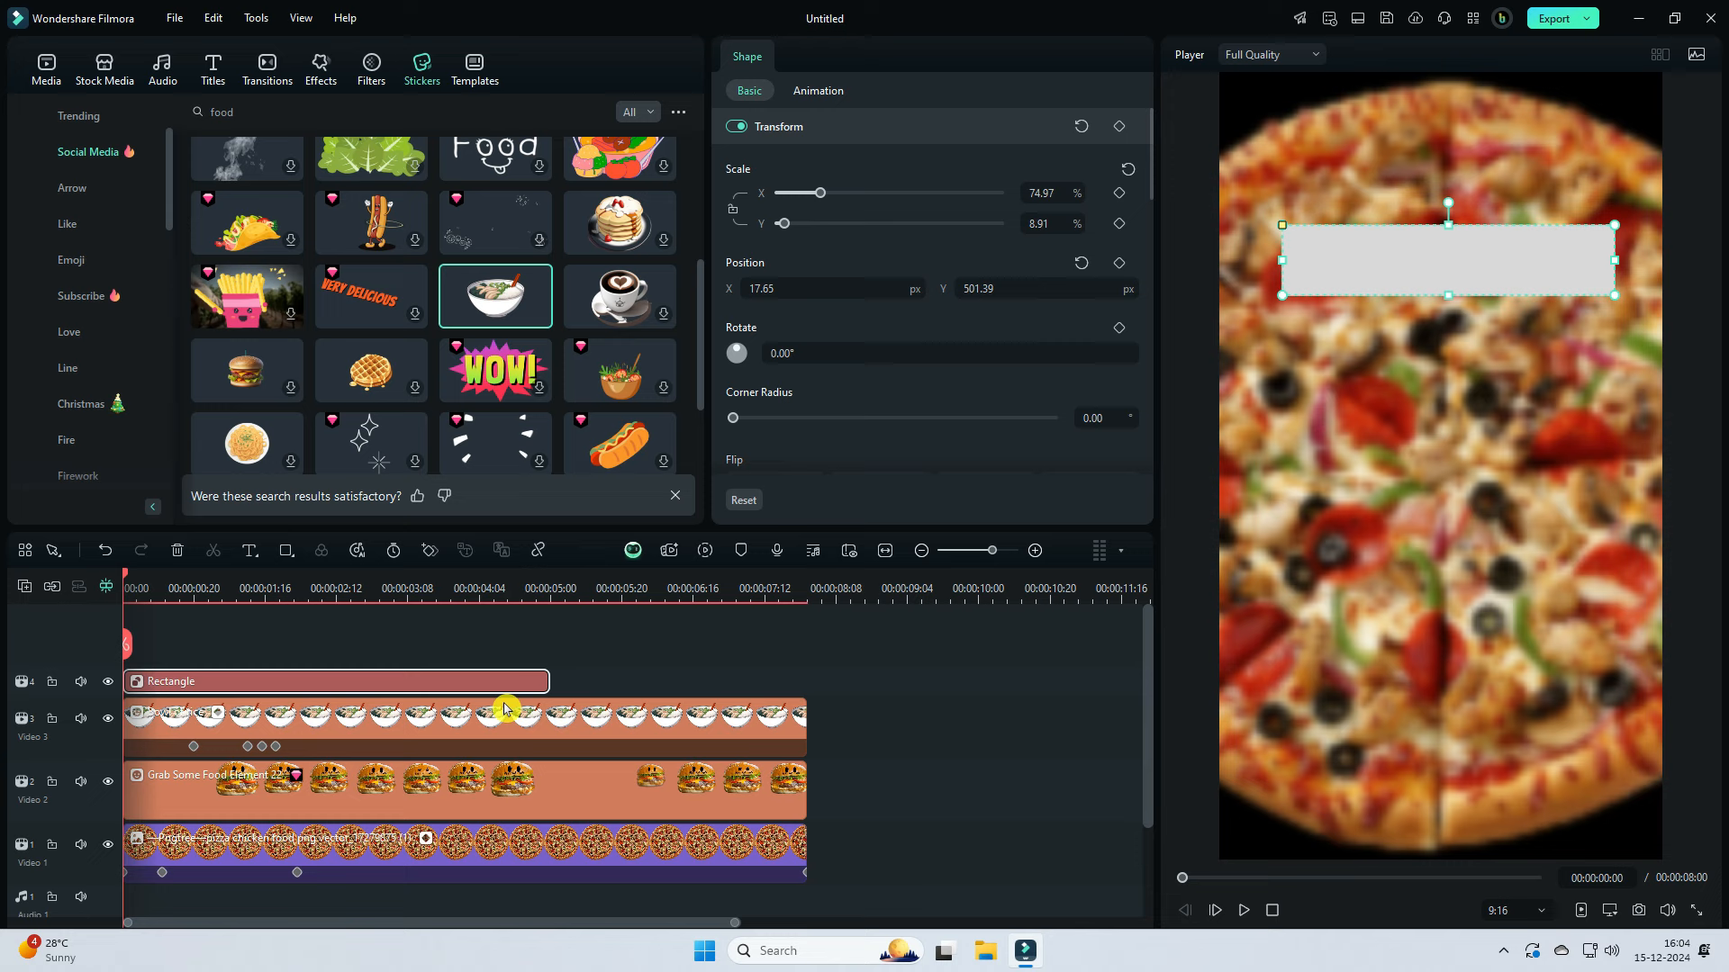
# Step: Make the rectangle clip start at 00:00:02:17 and end with the other clips at 00:00:08:00
pyautogui.moveTo(545, 690); pyautogui.dragTo(806, 689)
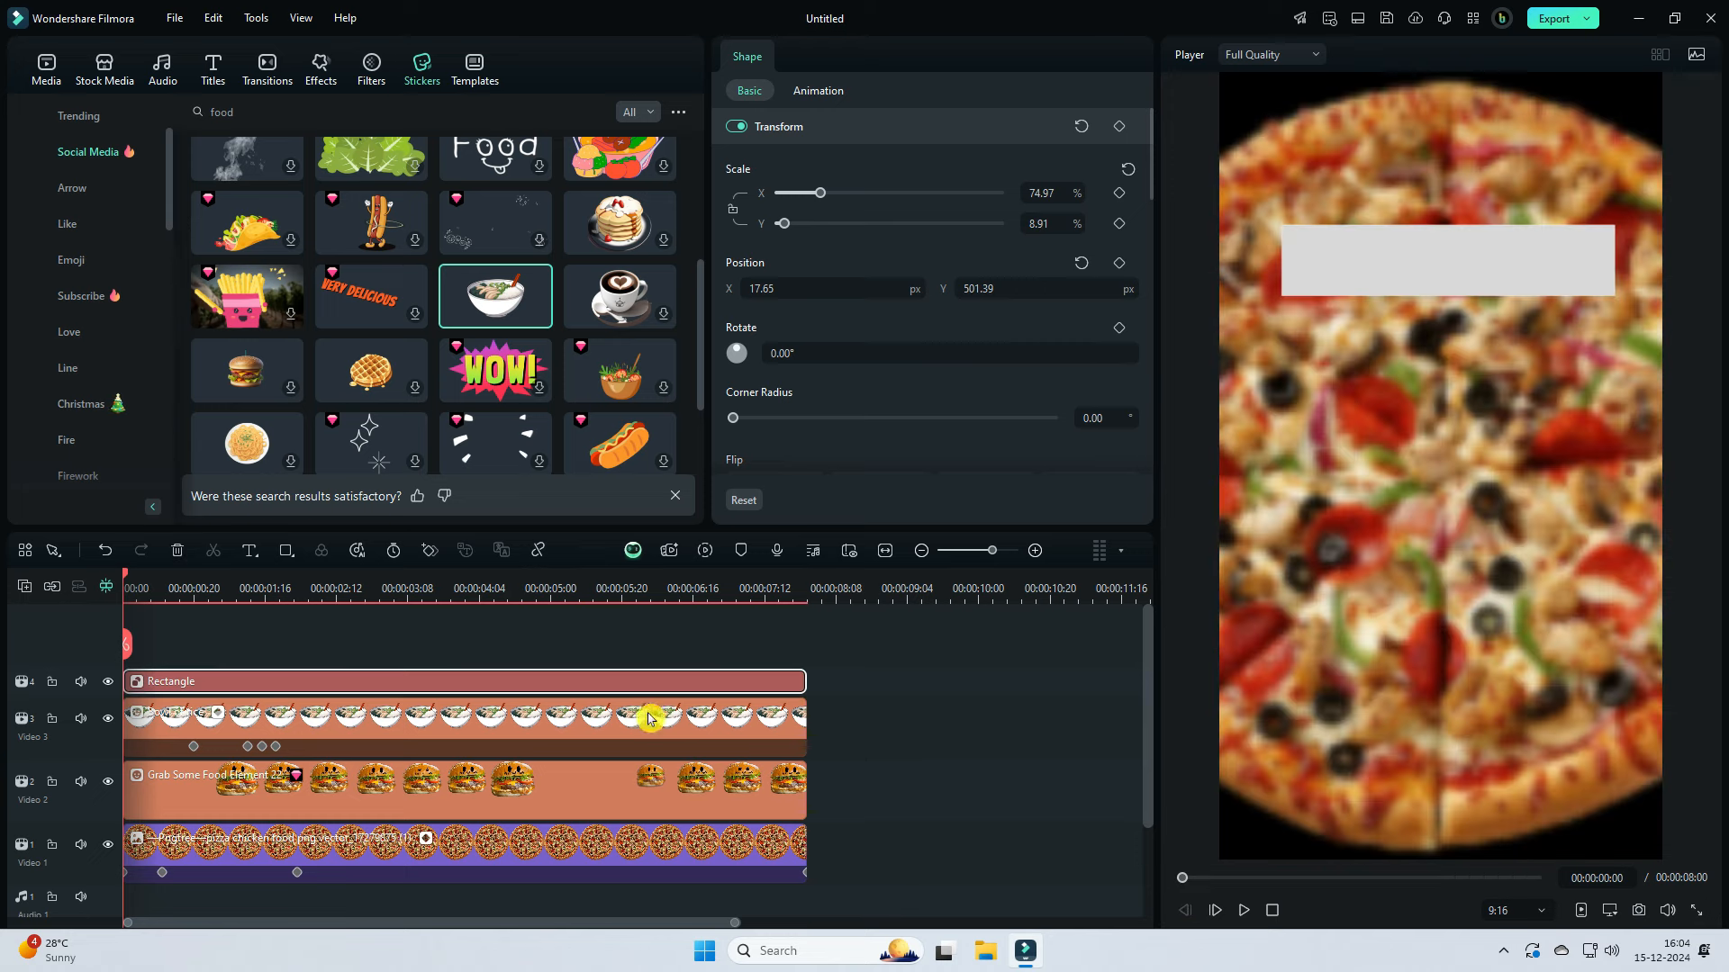
pyautogui.moveTo(123, 578); pyautogui.dragTo(359, 621)
pyautogui.moveTo(382, 690); pyautogui.dragTo(614, 687)
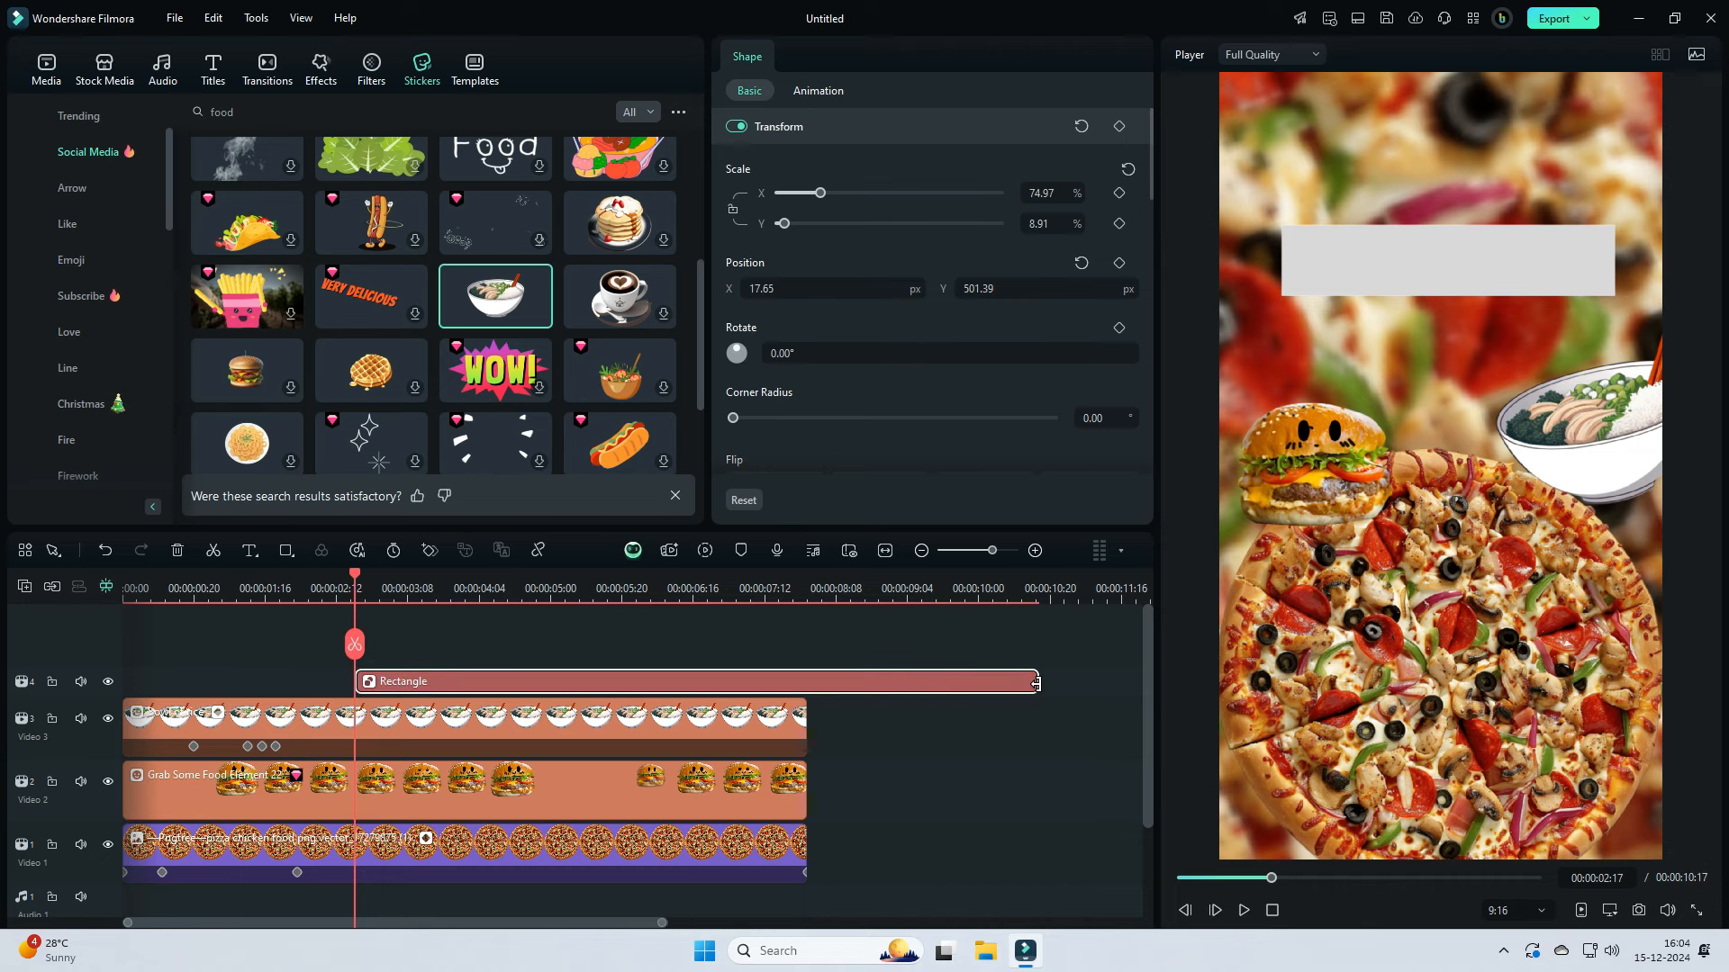
pyautogui.moveTo(1035, 683); pyautogui.dragTo(806, 682)
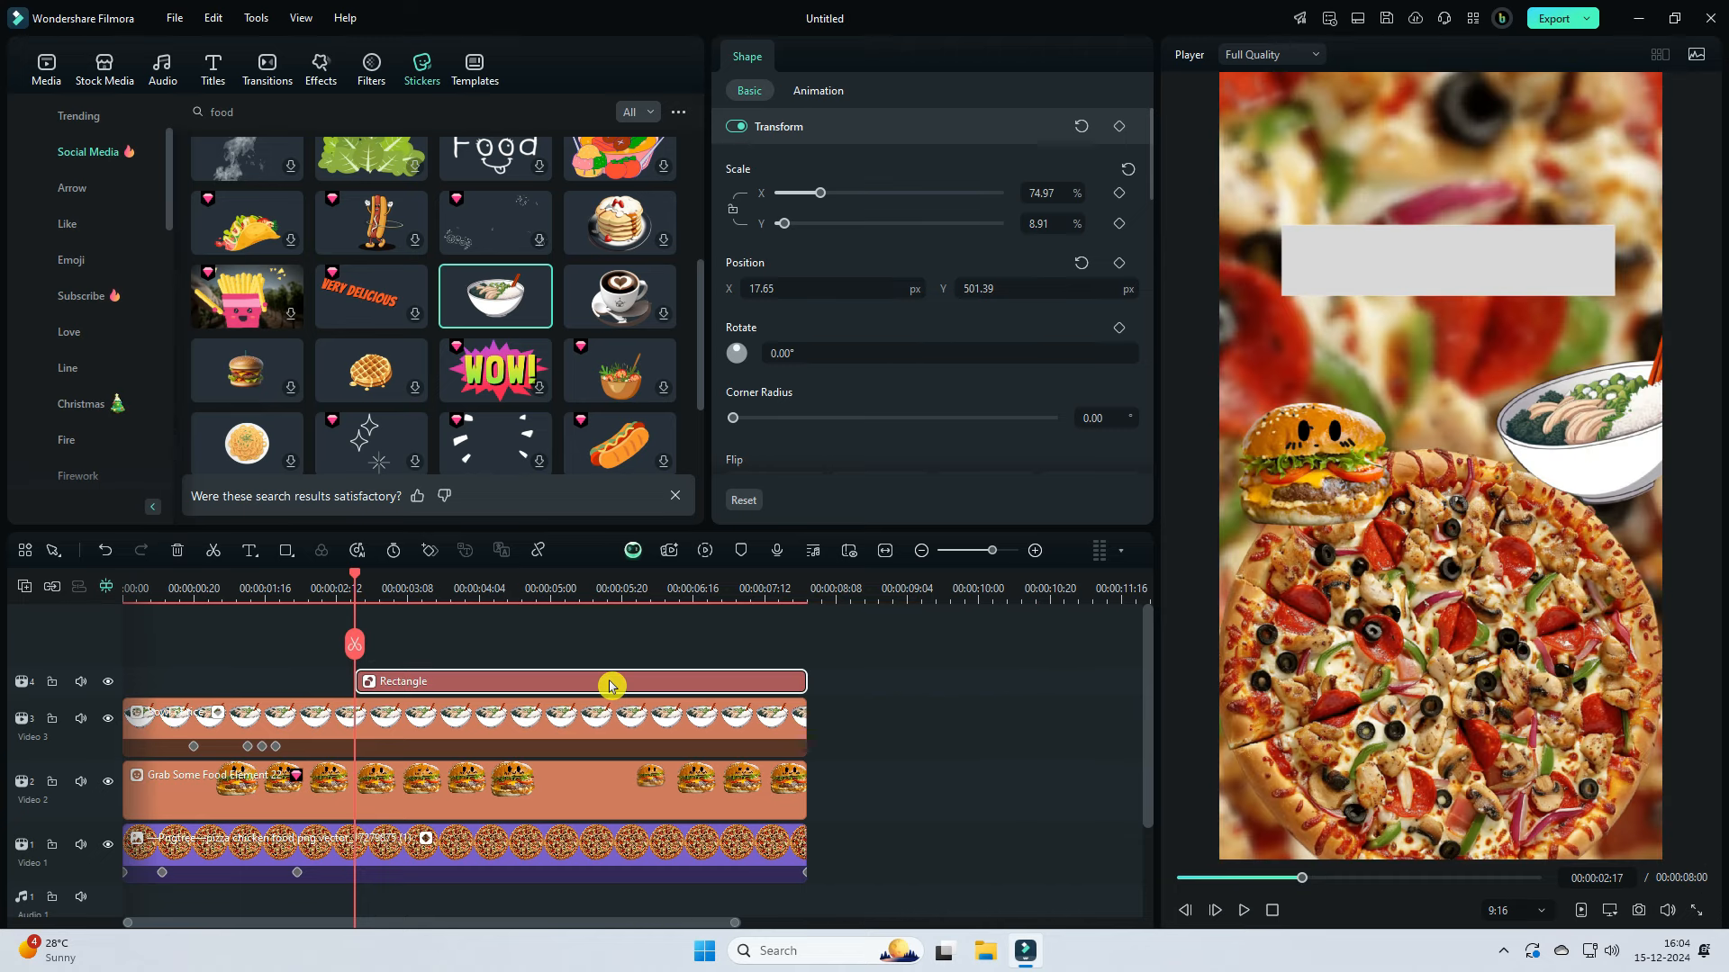
# Step: Set the rectangle's fill opacity to 57%
pyautogui.scroll(-5, 772, 386)
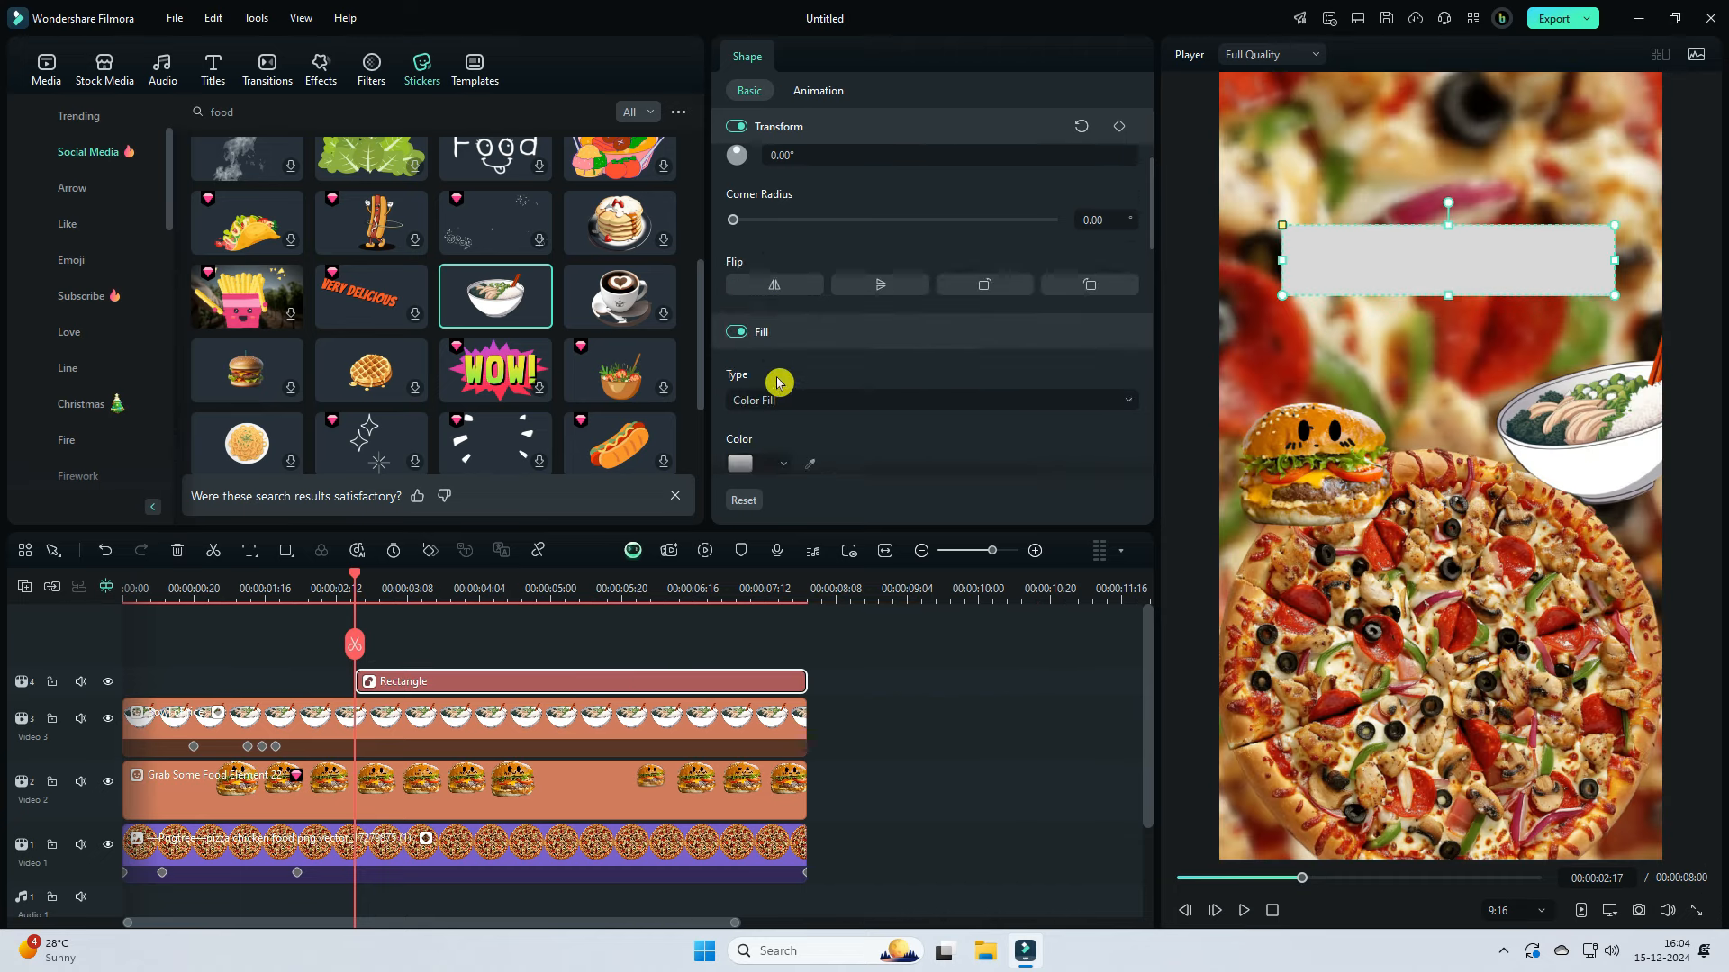
pyautogui.moveTo(886, 371); pyautogui.dragTo(916, 369)
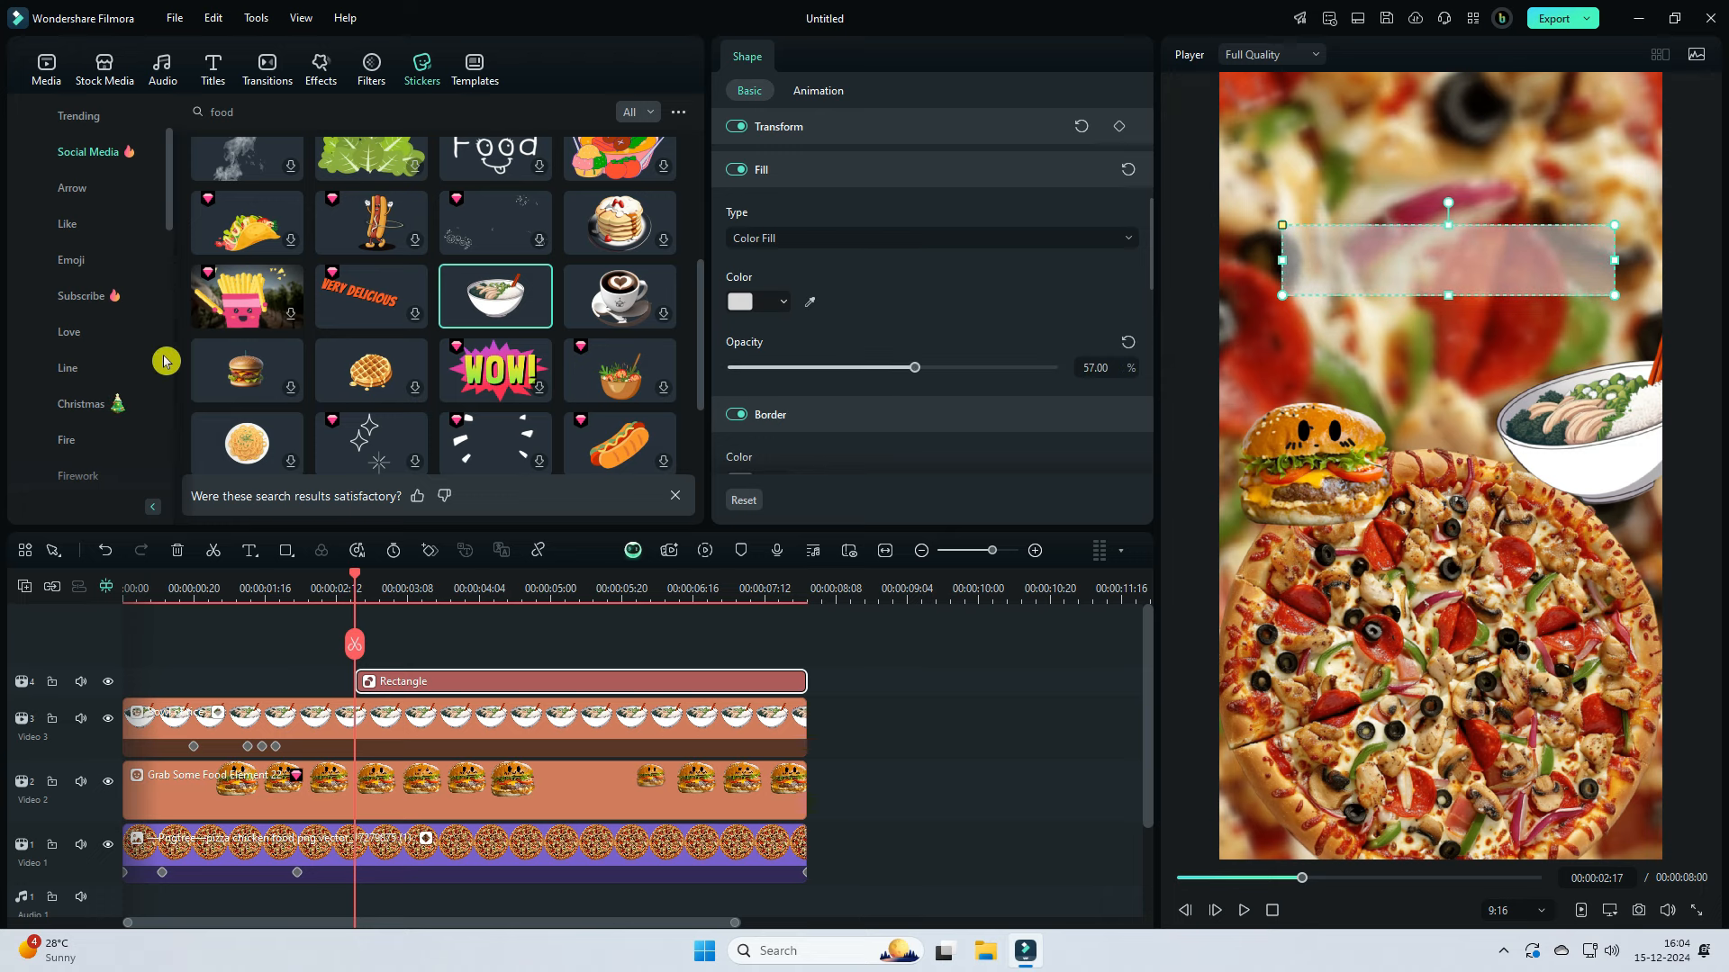
# Step: Add the Blue Glow Text title above the rectangle from 00:00:02:17 and extend it to end at 00:00:08:00
pyautogui.click(200, 73)
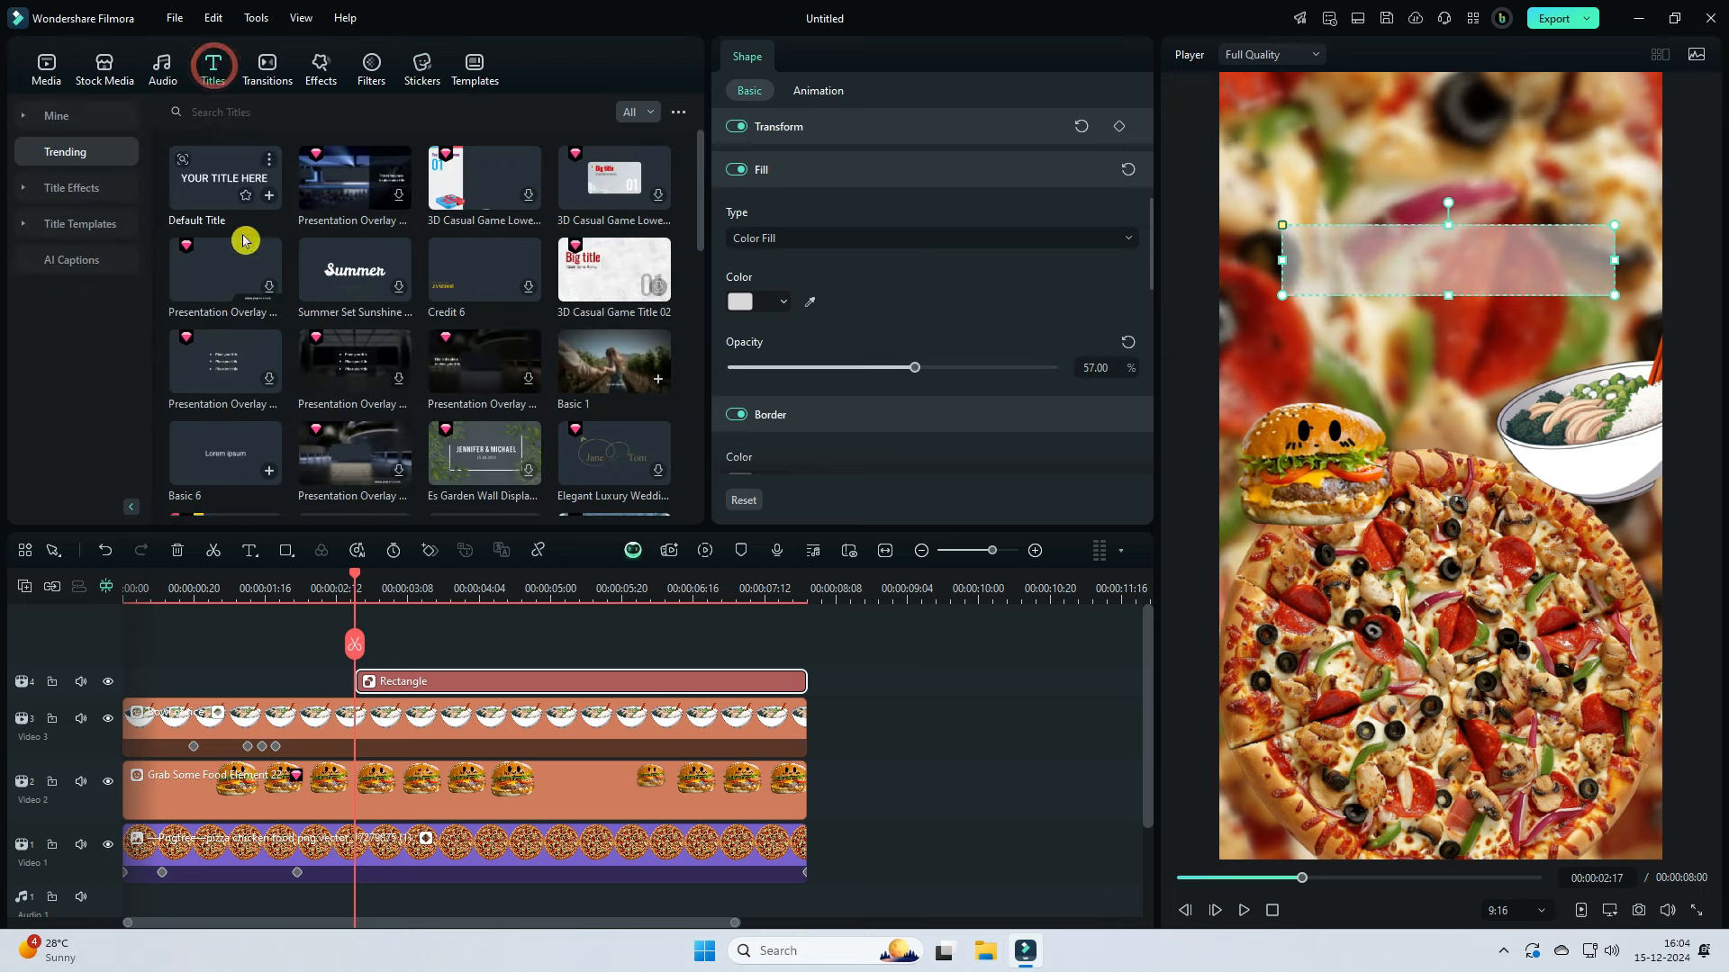
pyautogui.click(50, 229)
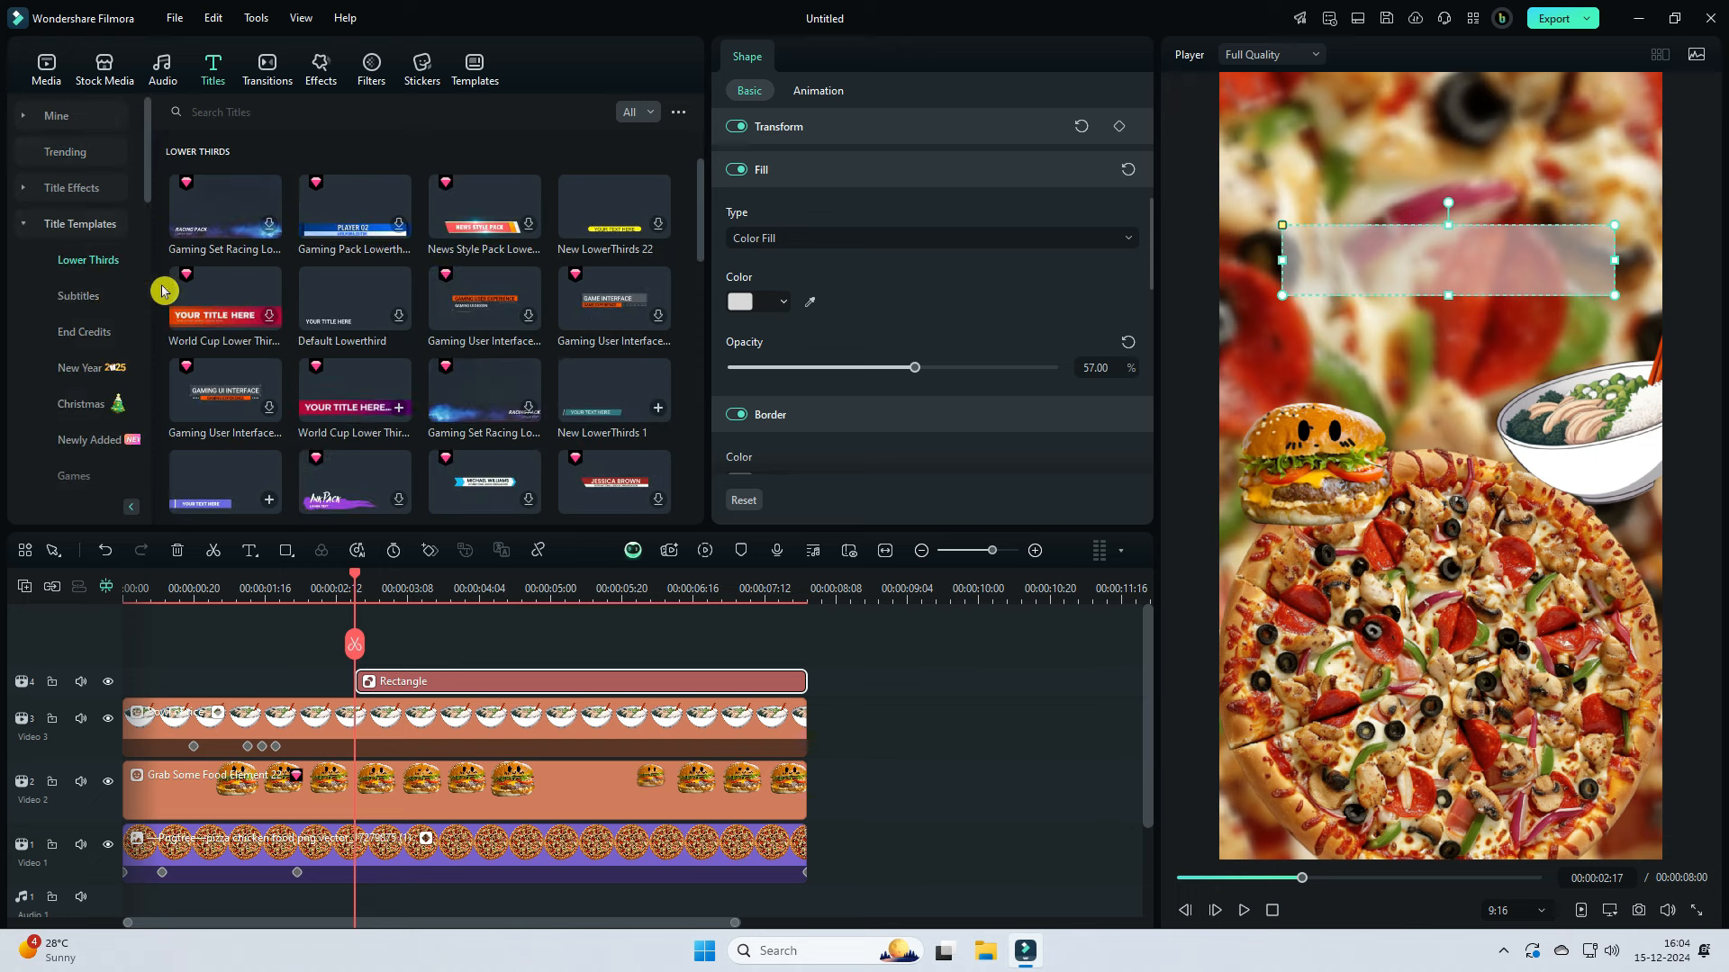
pyautogui.click(52, 188)
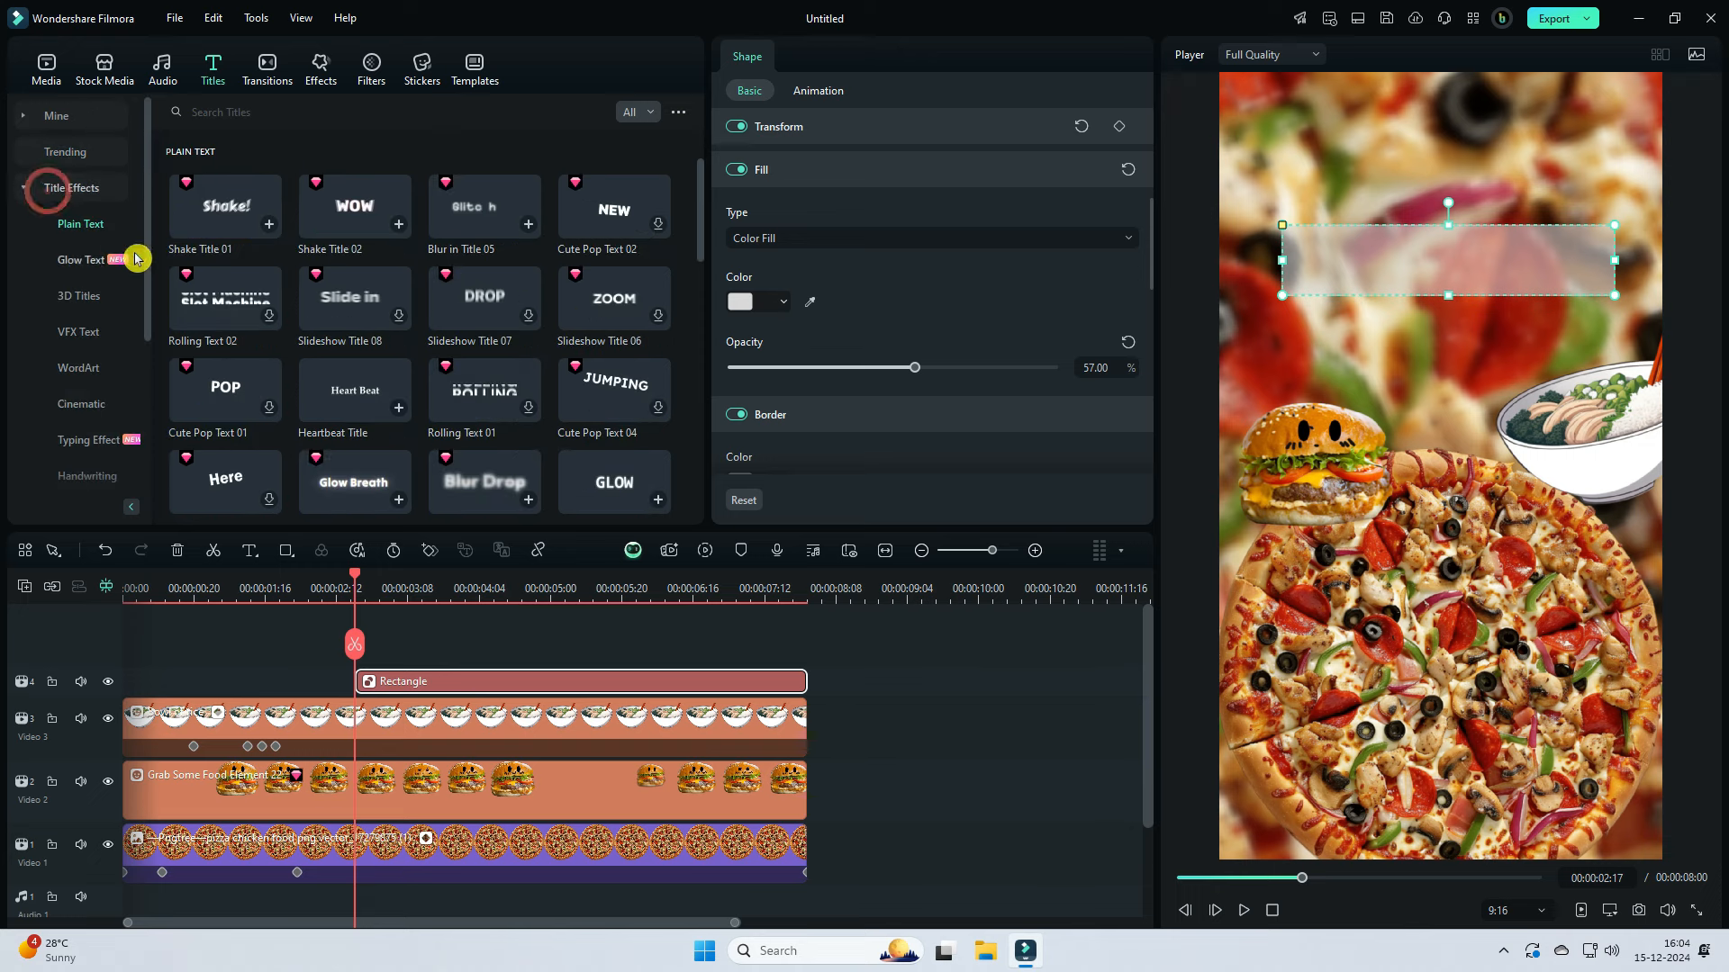
pyautogui.click(89, 261)
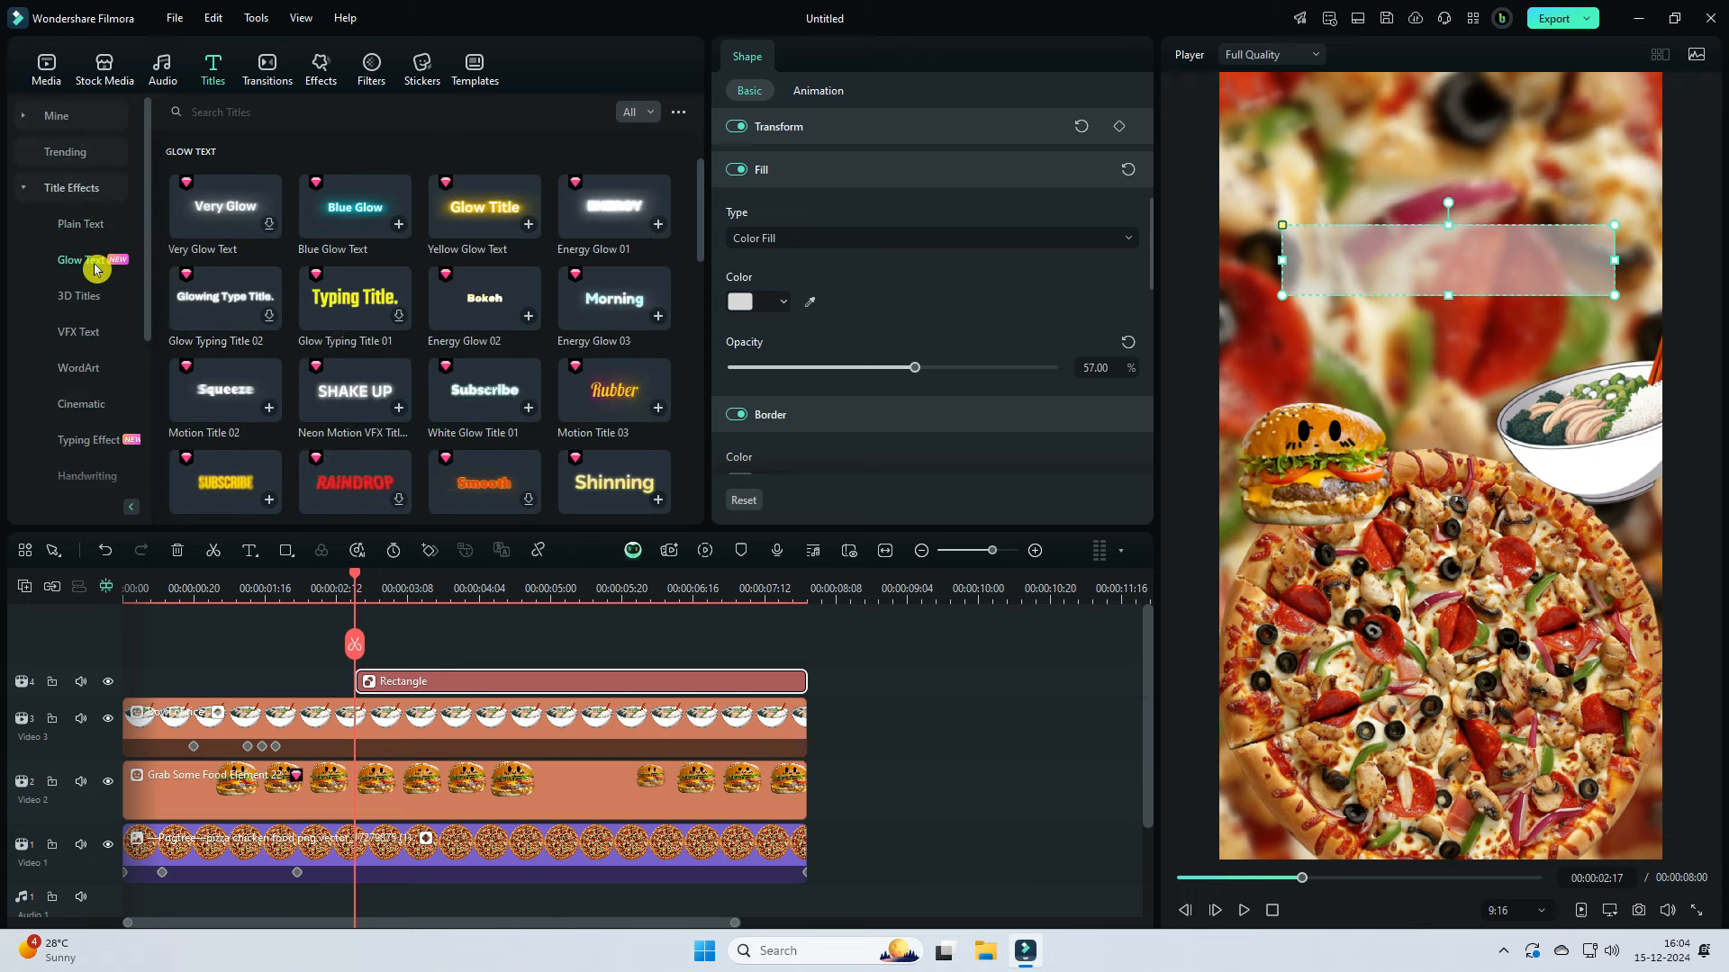
pyautogui.click(343, 218)
pyautogui.moveTo(342, 218); pyautogui.dragTo(531, 666)
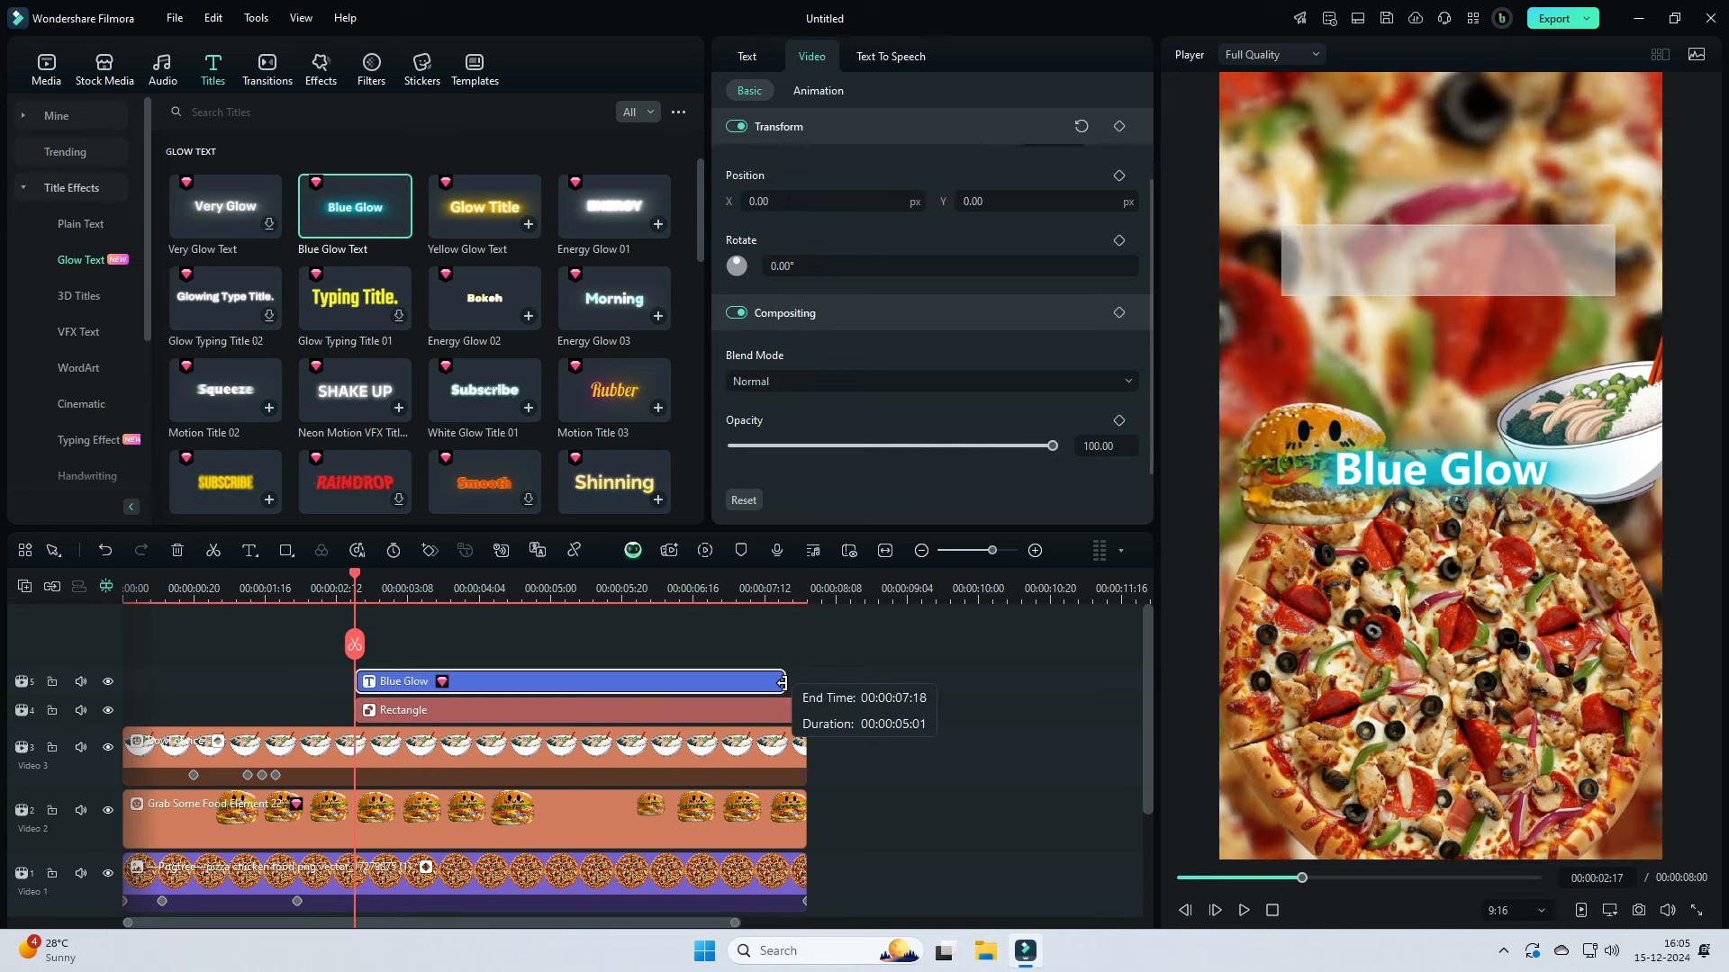
pyautogui.moveTo(782, 682); pyautogui.dragTo(806, 682)
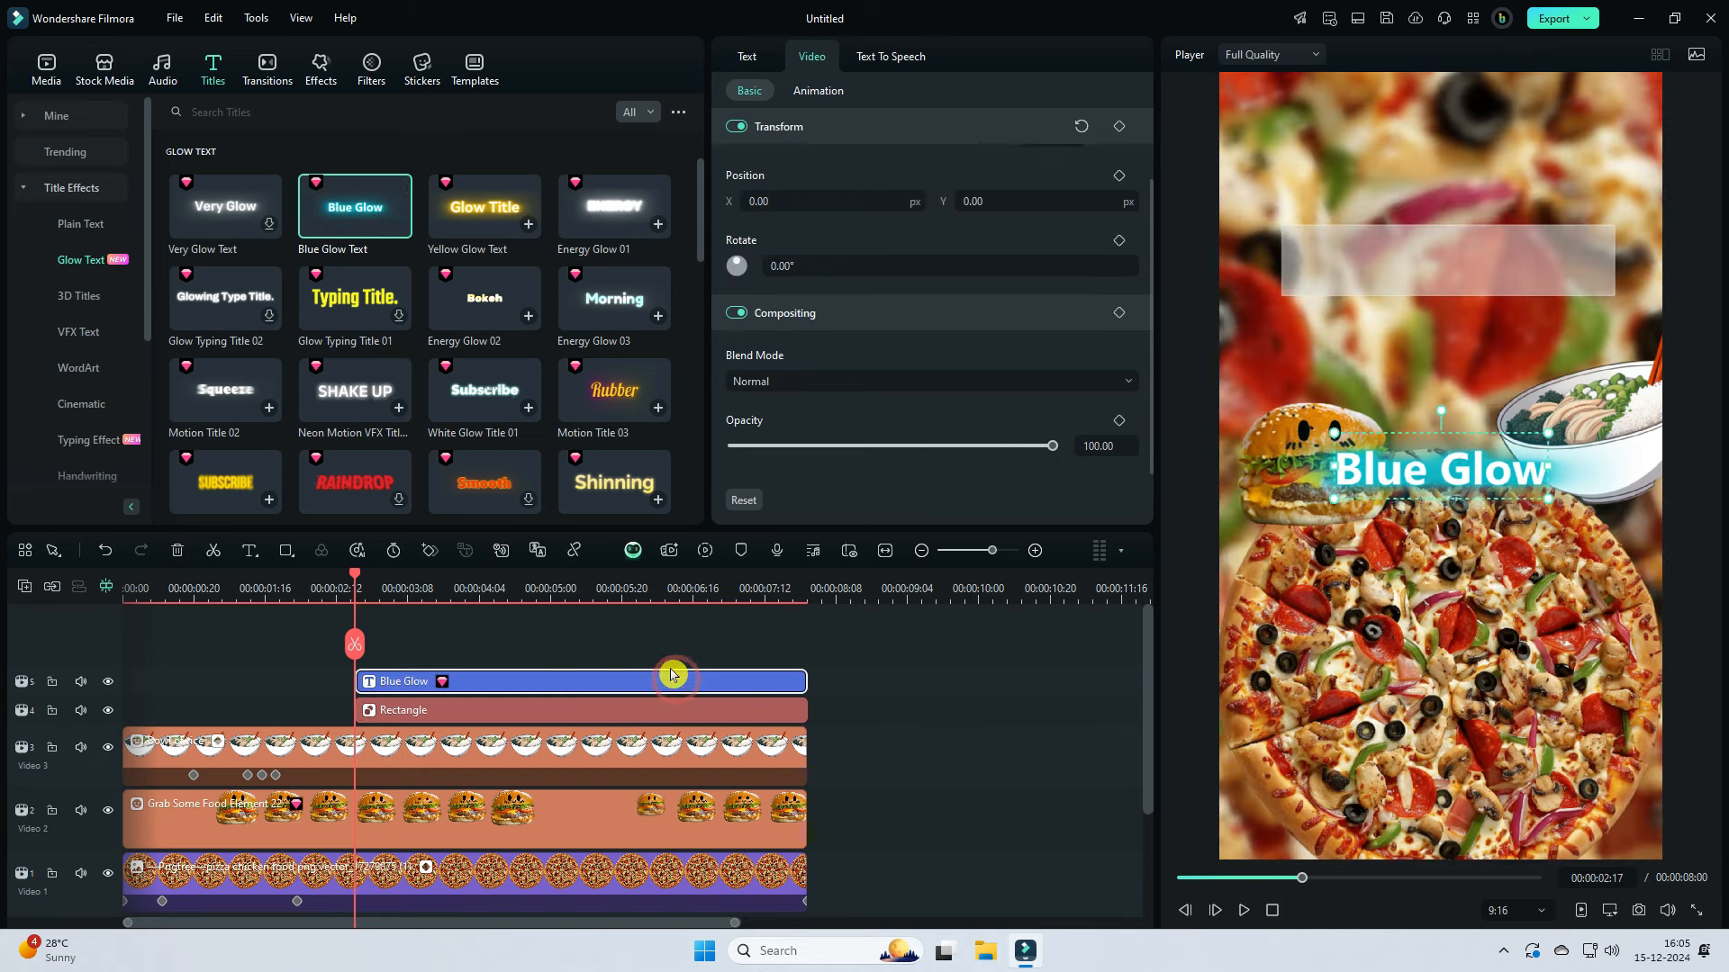
# Step: Change the title text to "Buy 1 Get 1" and place it over the translucent rectangle
pyautogui.click(750, 56)
pyautogui.hotkey('ctrl', 'a')
pyautogui.write('Buy')
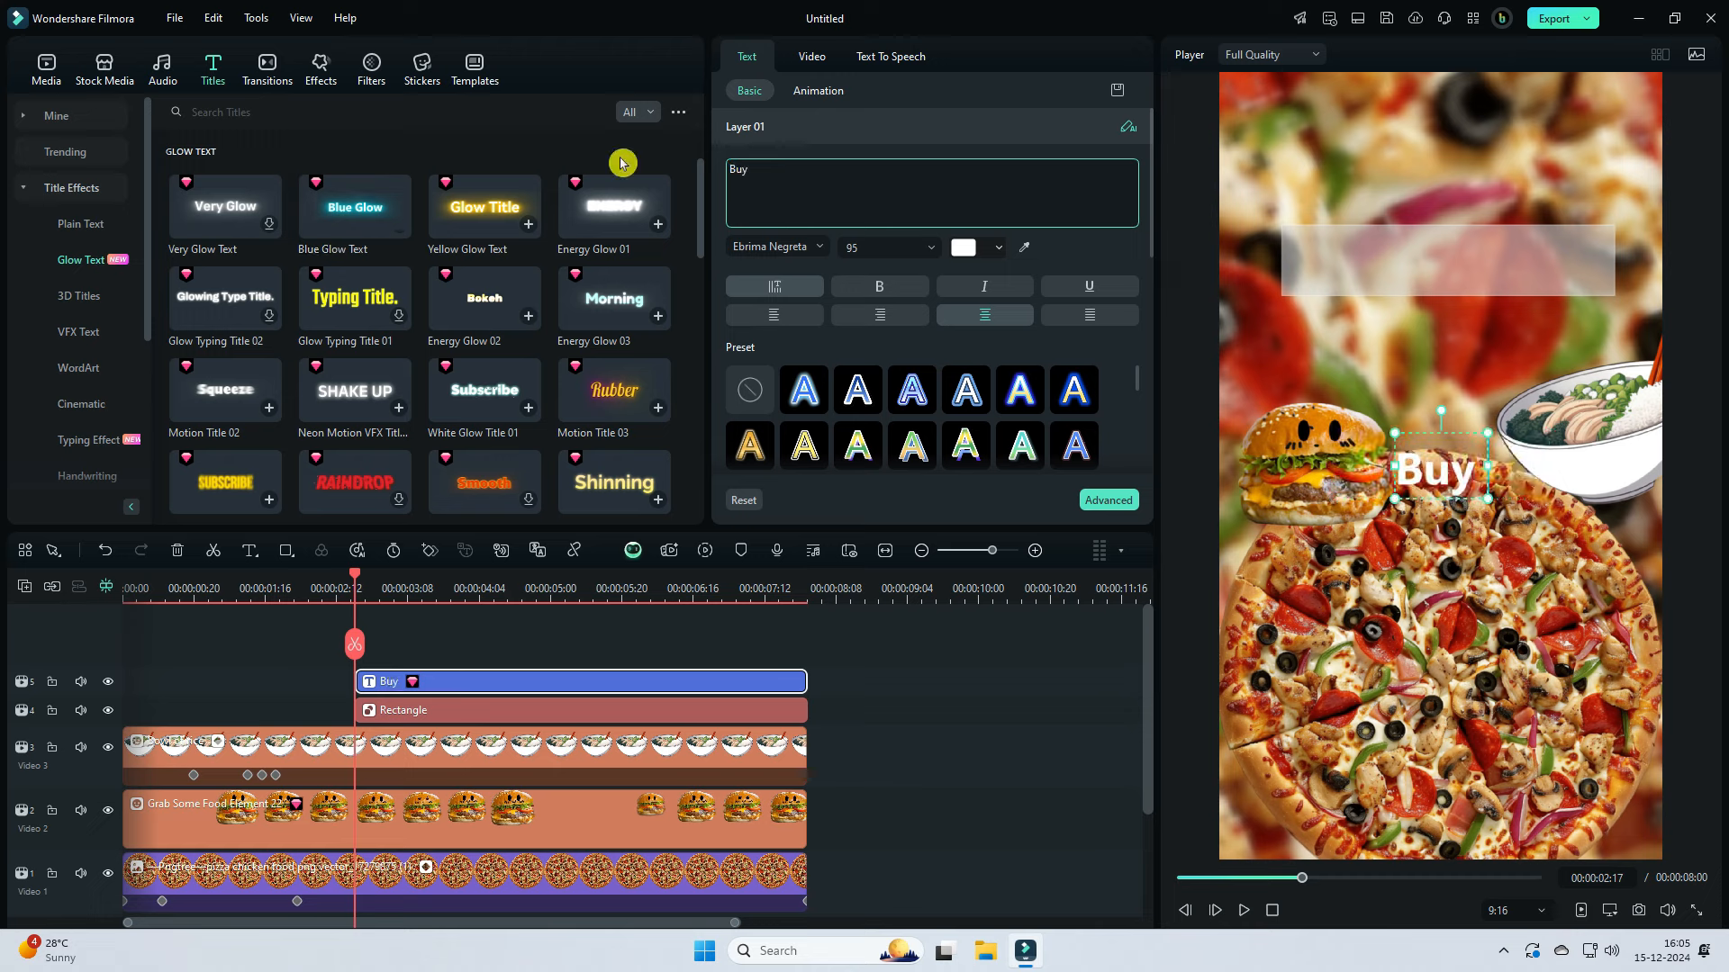
pyautogui.write(' 1 Get 1')
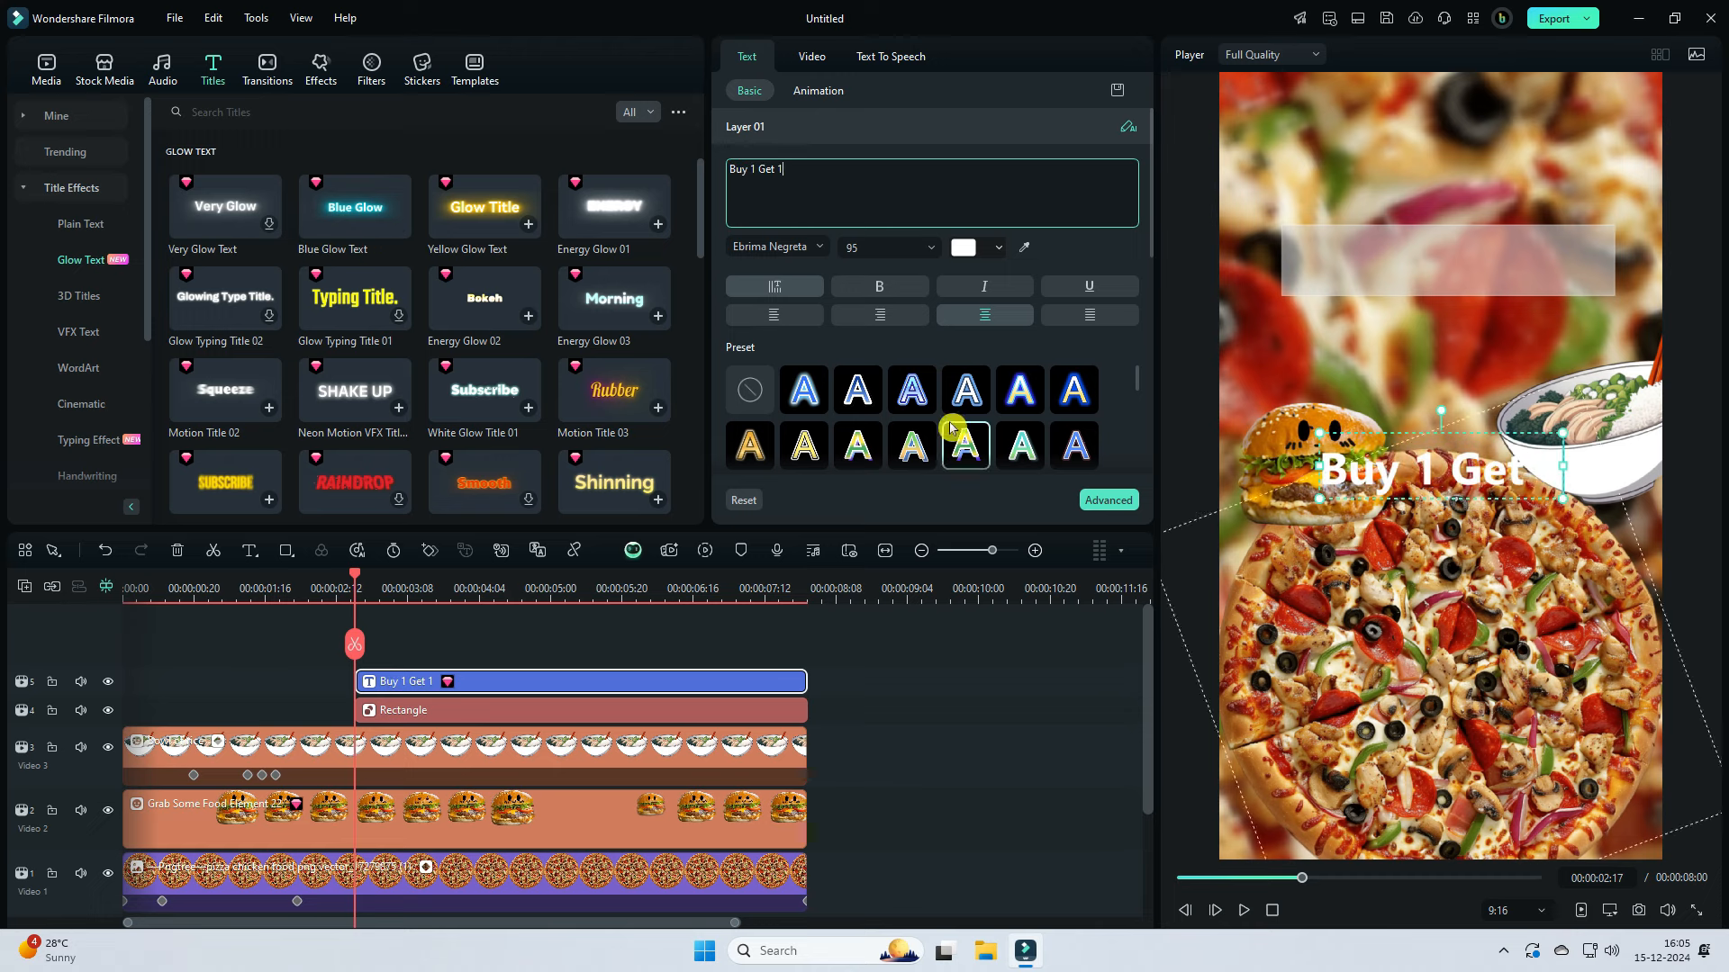
pyautogui.click(541, 681)
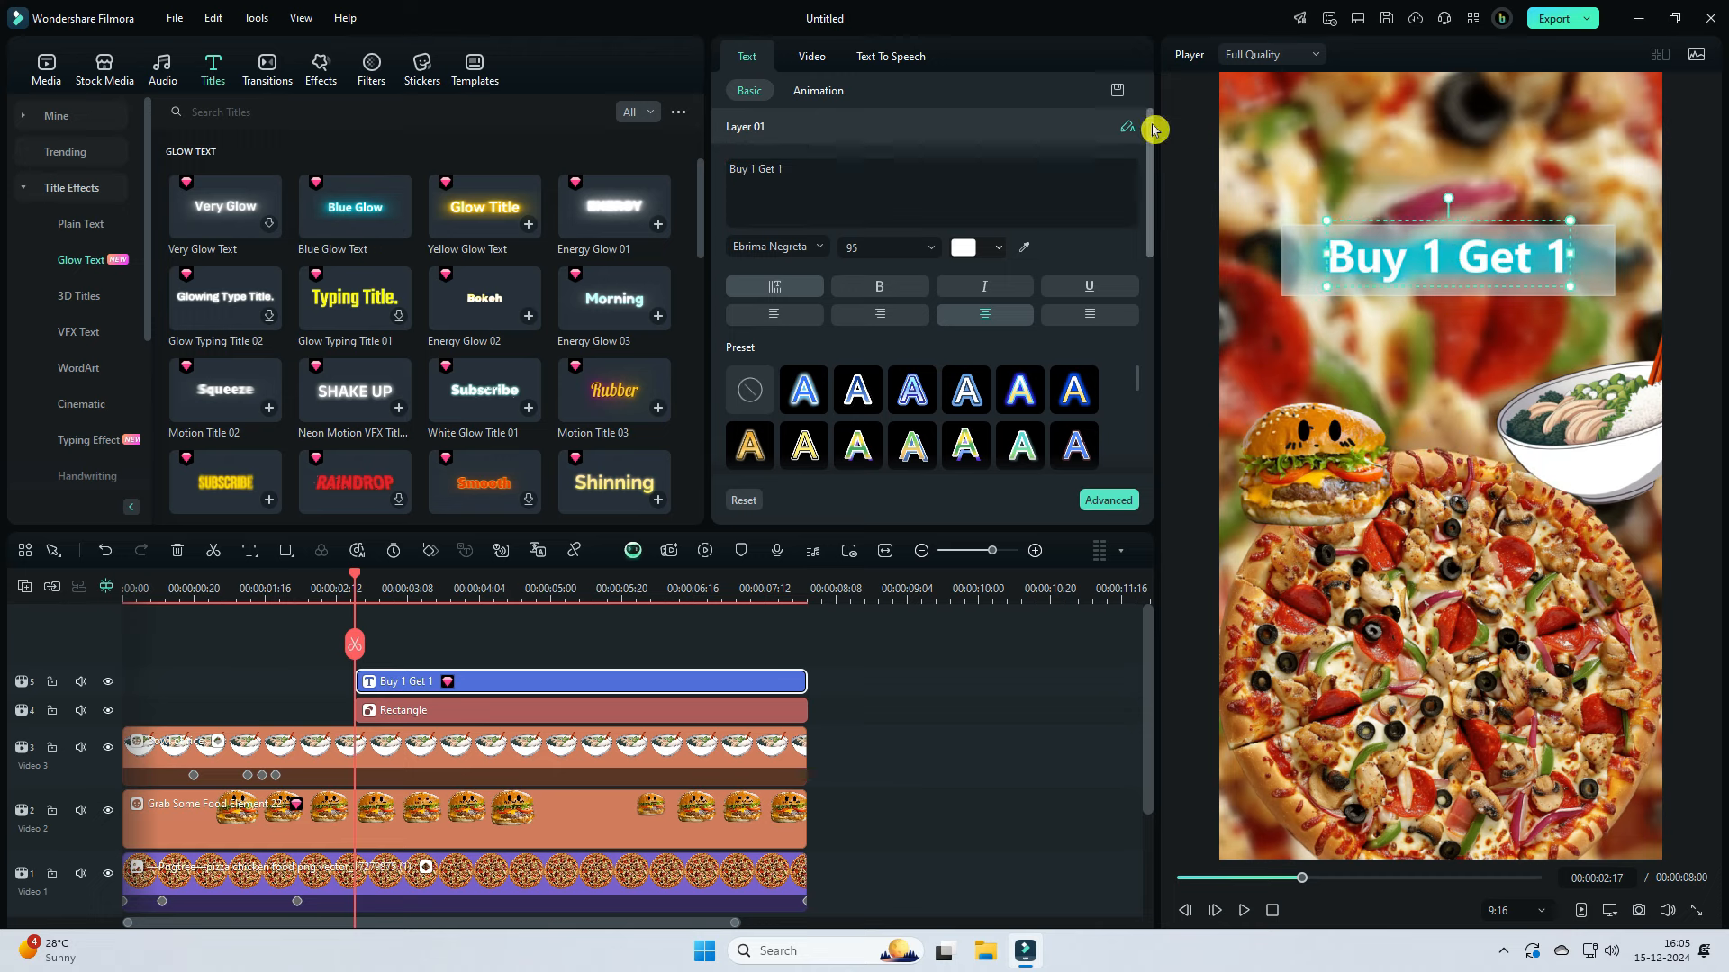
# Step: Give the "Buy 1 Get 1" title a 0.84 s Typewriter exit animation and play the title back
pyautogui.click(819, 91)
pyautogui.click(798, 129)
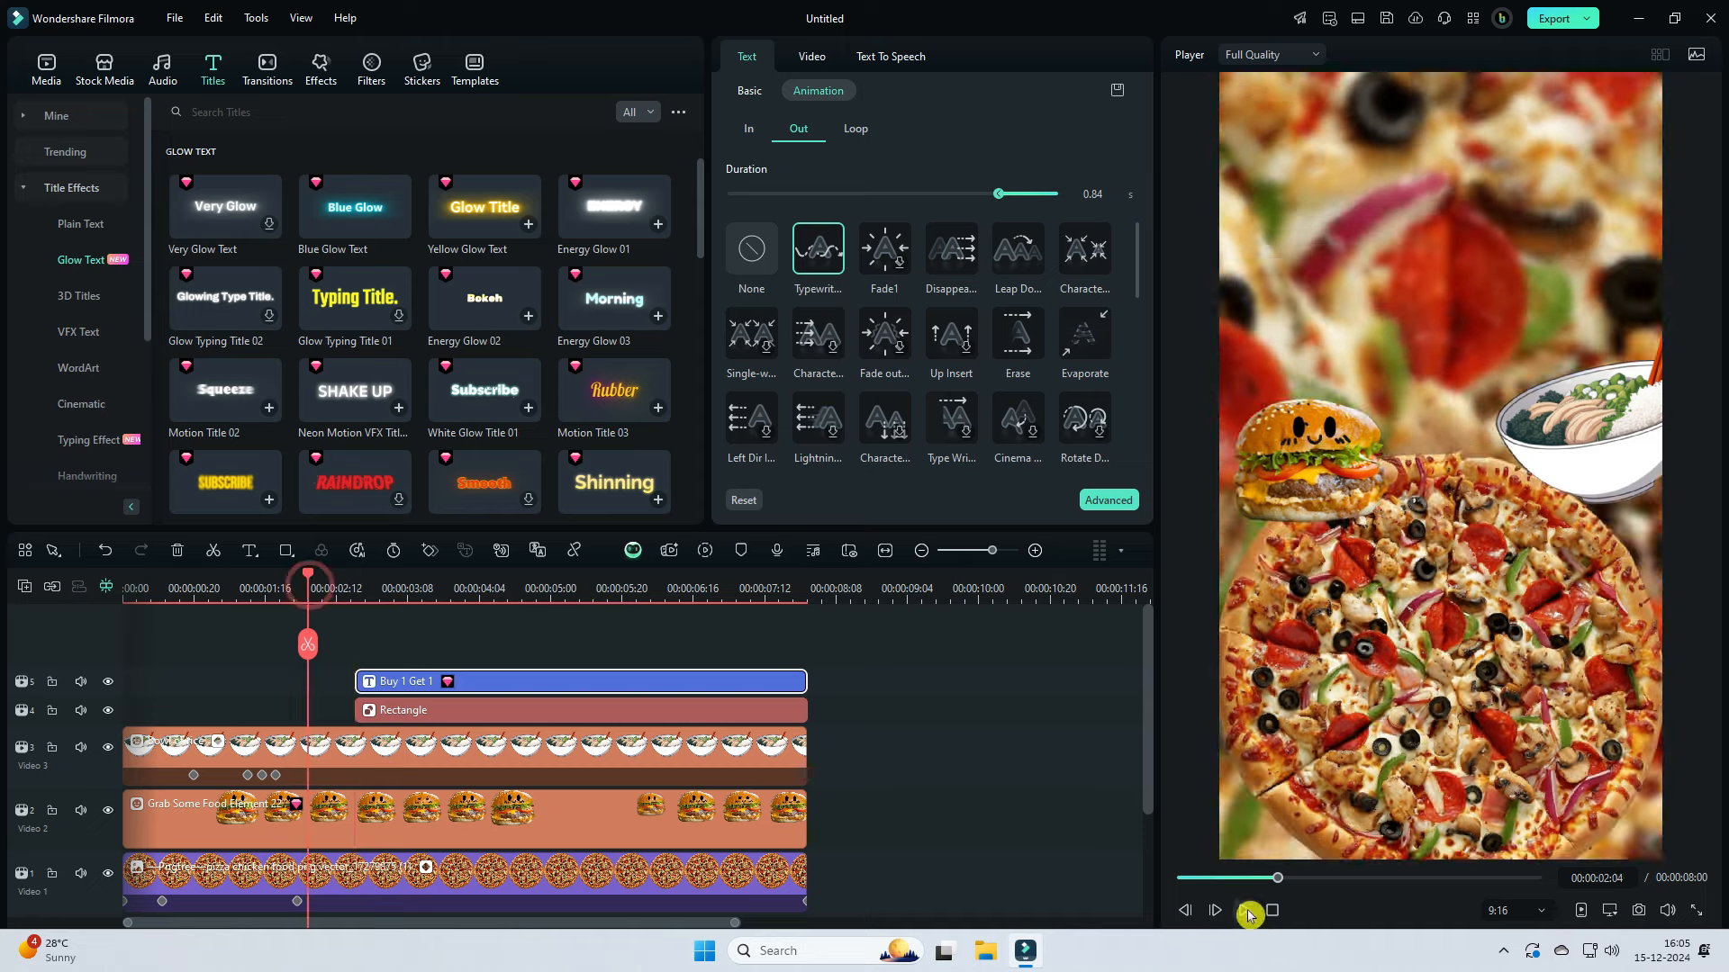
pyautogui.click(1248, 913)
pyautogui.click(372, 623)
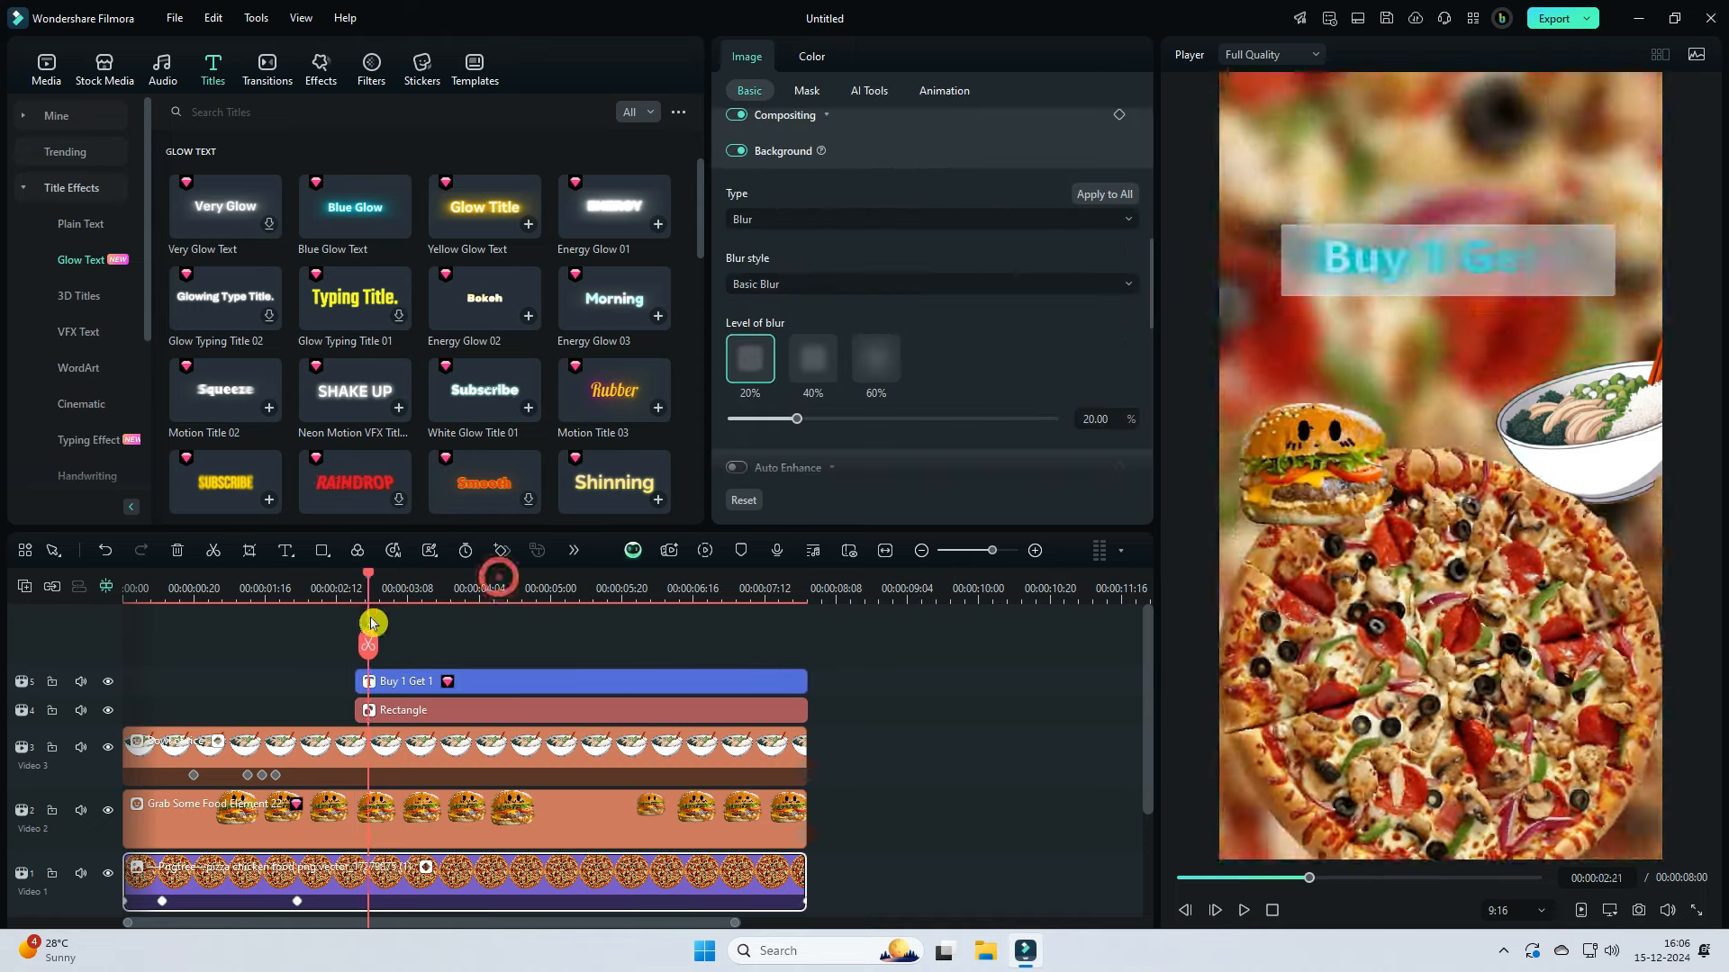
# Step: Add the Yellow Glow Text title at 00:00:04:10 and set its text to "Free"
pyautogui.click(499, 578)
pyautogui.click(529, 224)
pyautogui.click(749, 90)
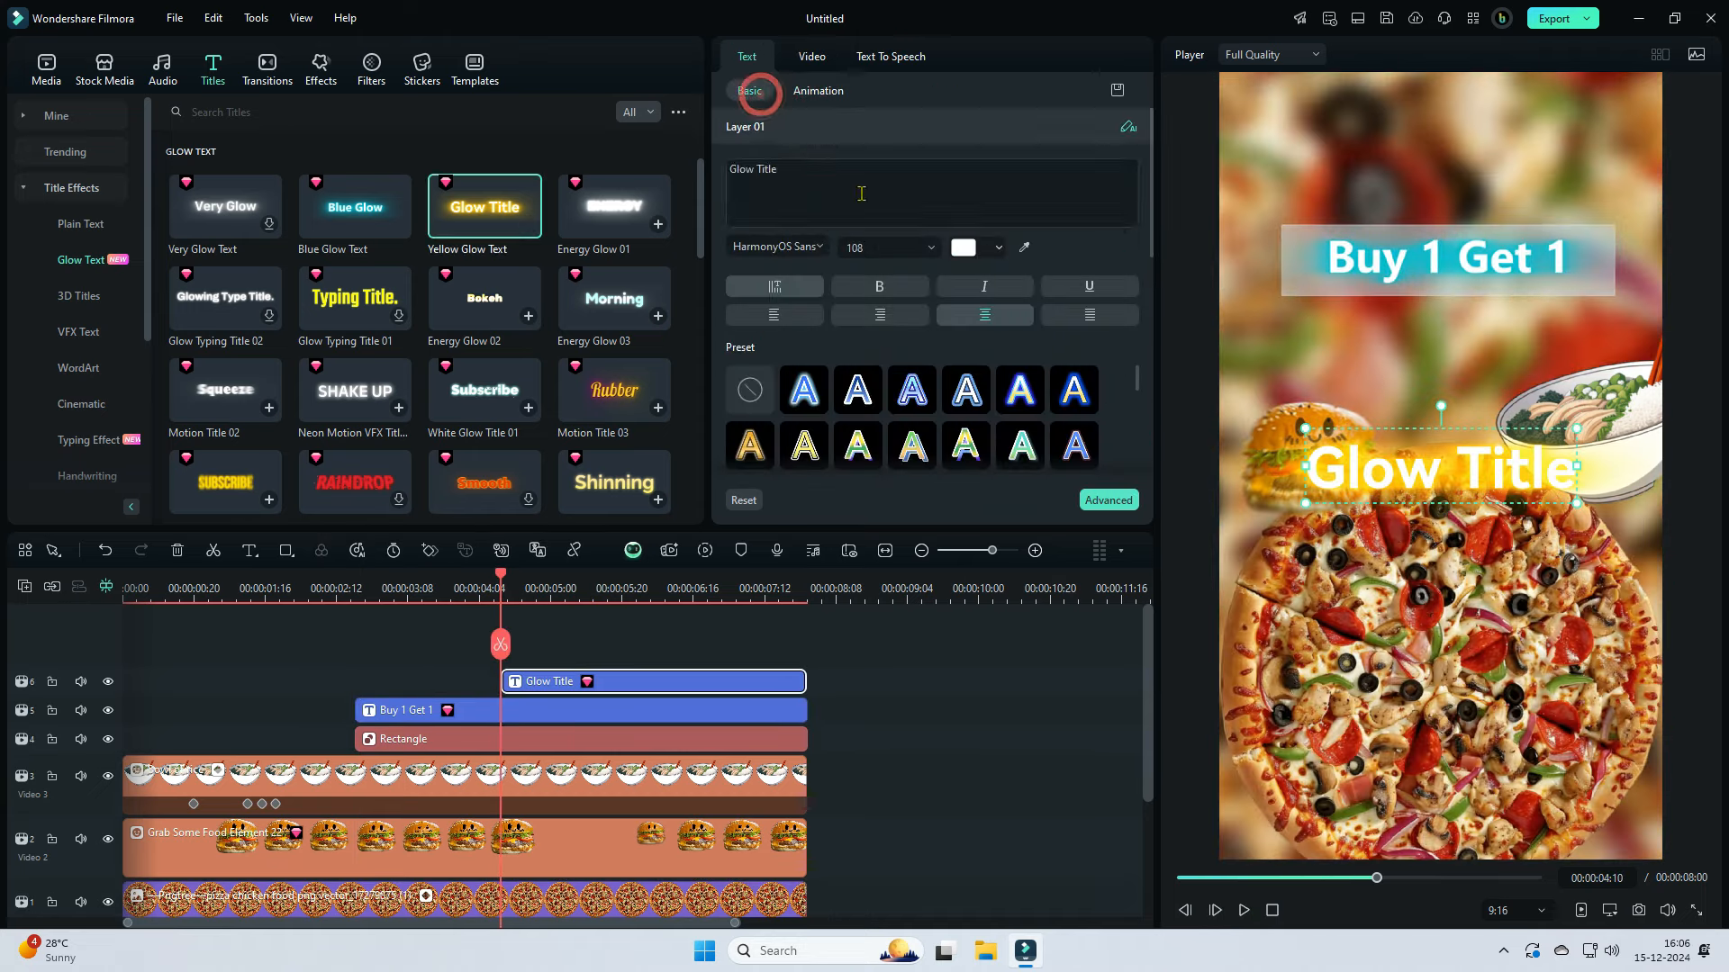
pyautogui.click(861, 193)
pyautogui.hotkey('ctrl', 'a')
pyautogui.write('Free')
# Step: Apply a 0.84 s Typewriter entrance animation to the "Free" title and position it below the rectangle at X 17.65, Y 346.03
pyautogui.click(819, 90)
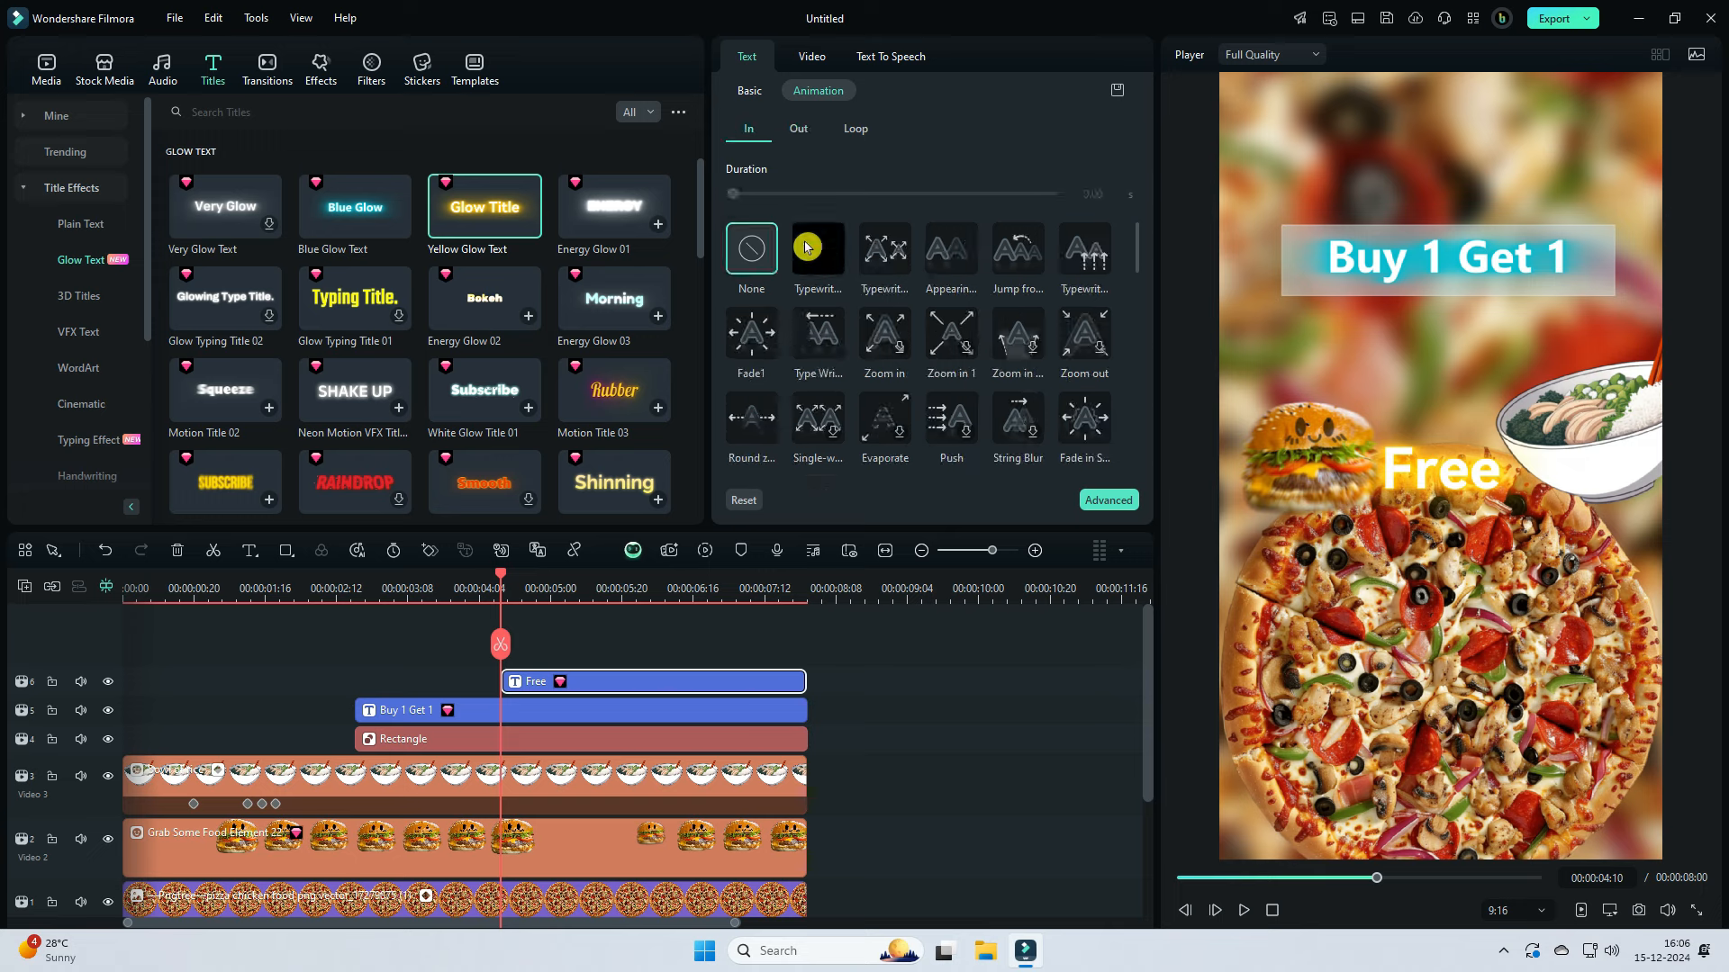
pyautogui.click(807, 246)
pyautogui.click(735, 680)
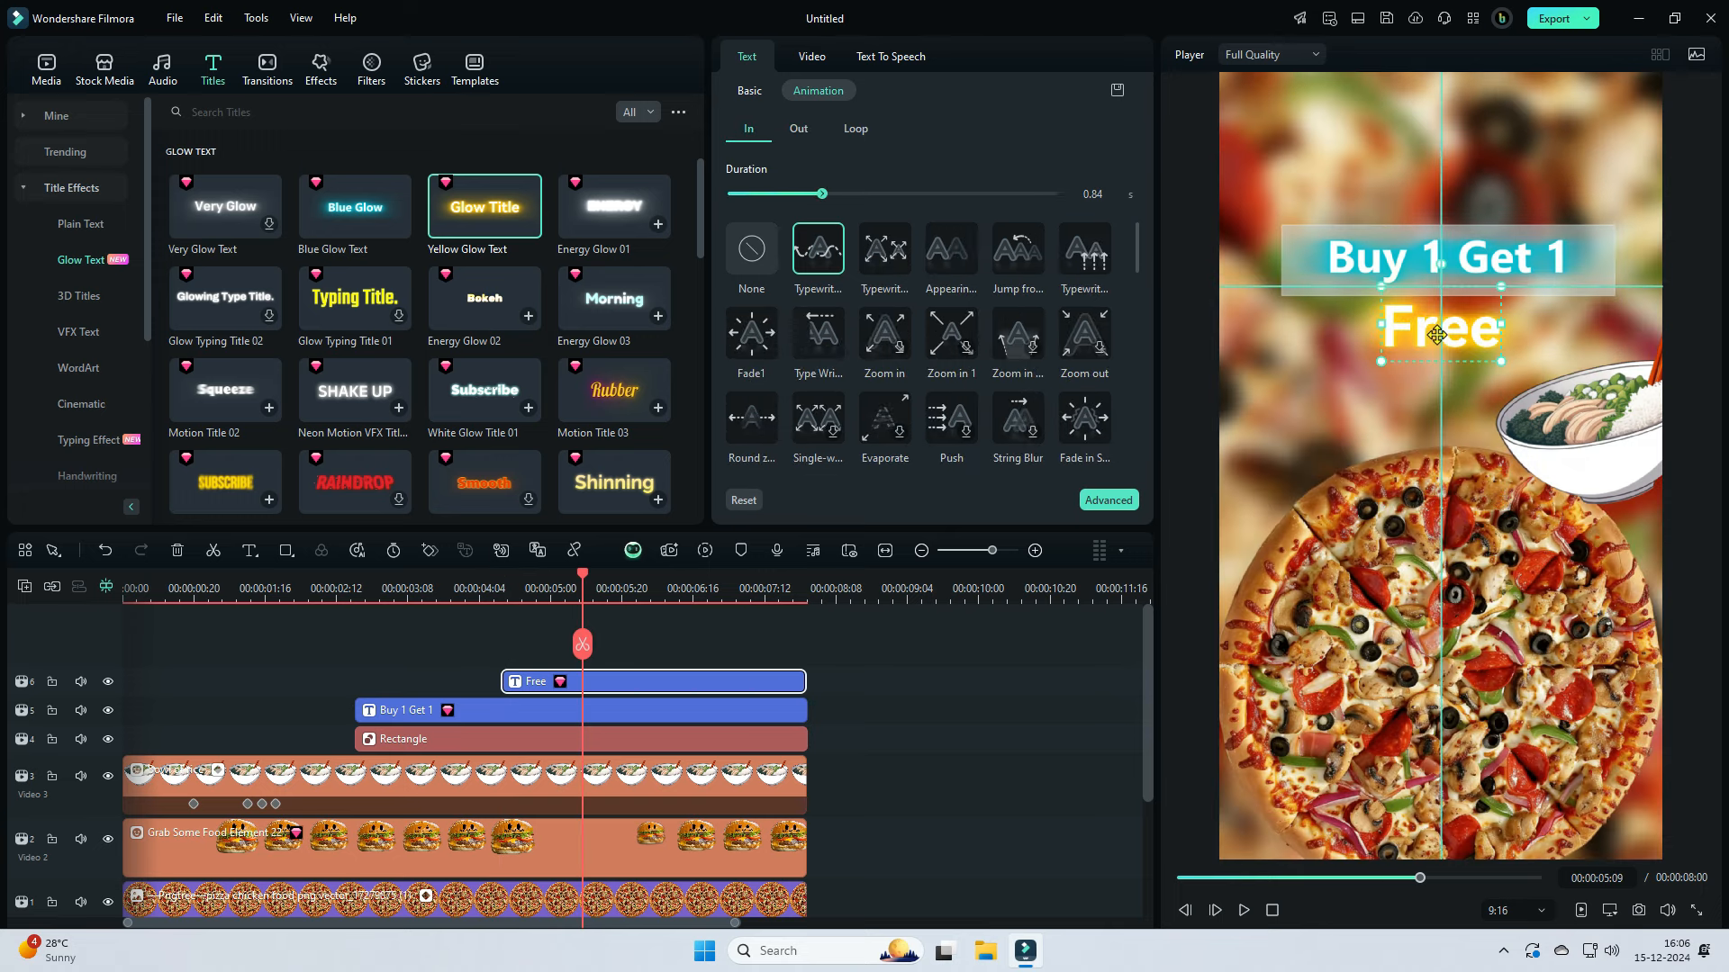
# Step: Turn on an outline for the "Free" title and pick its colour
pyautogui.scroll(-10, 1041, 384)
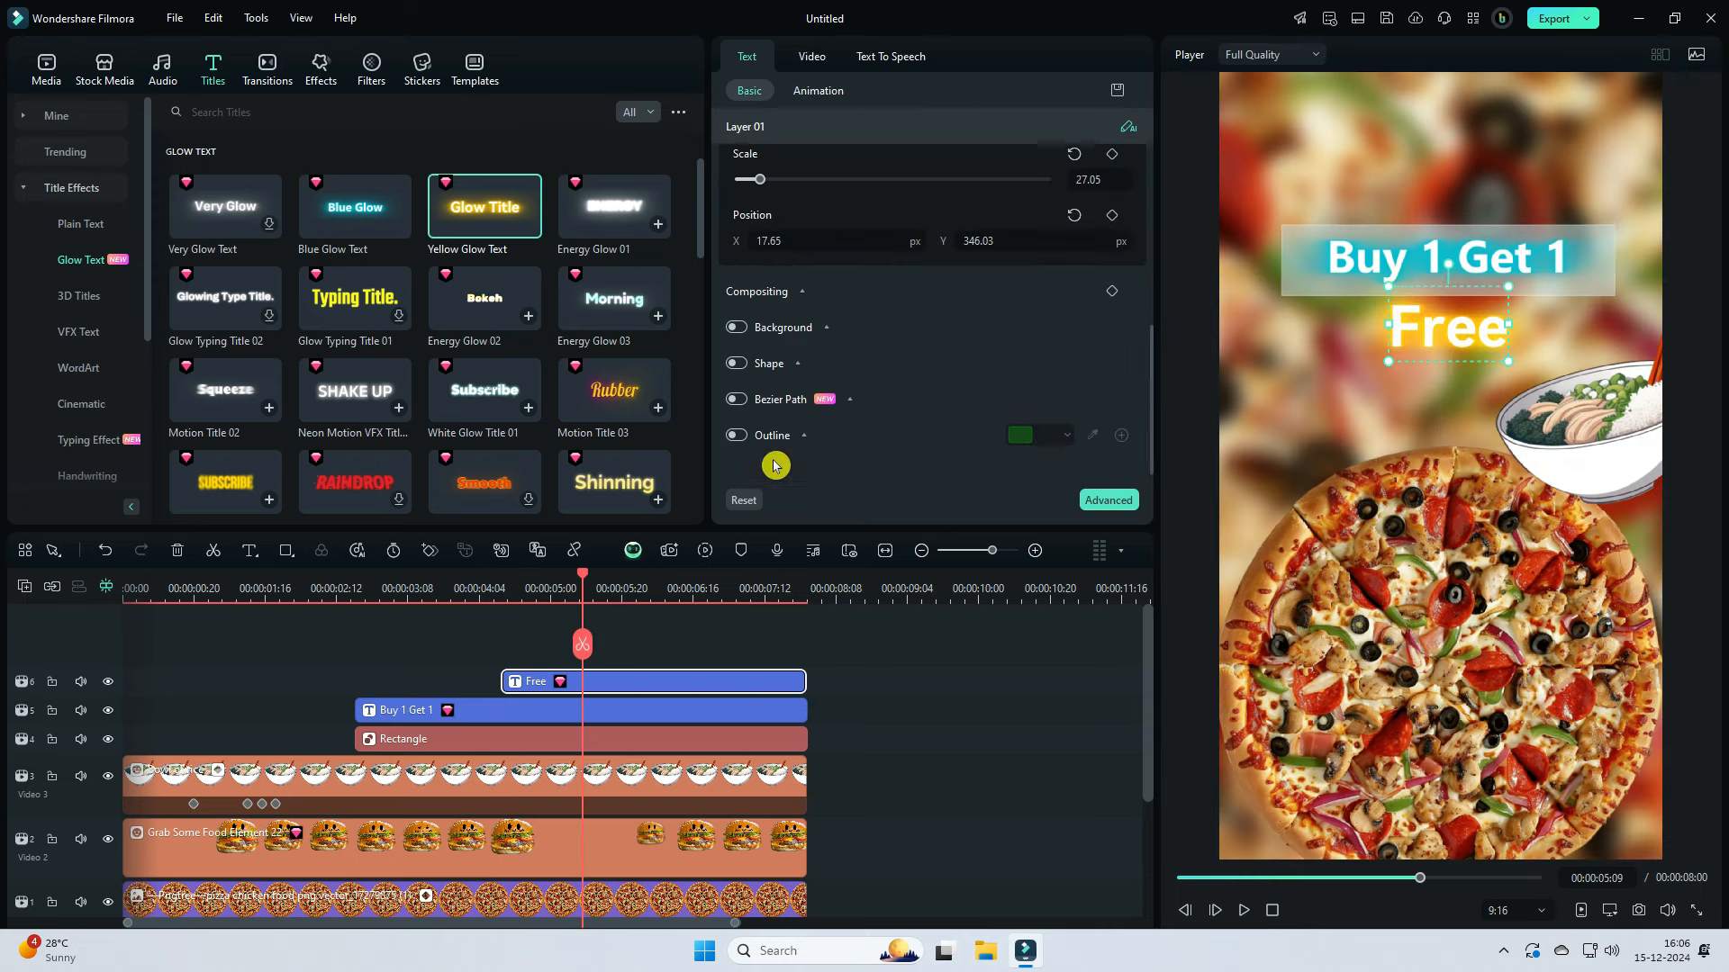
pyautogui.click(1066, 311)
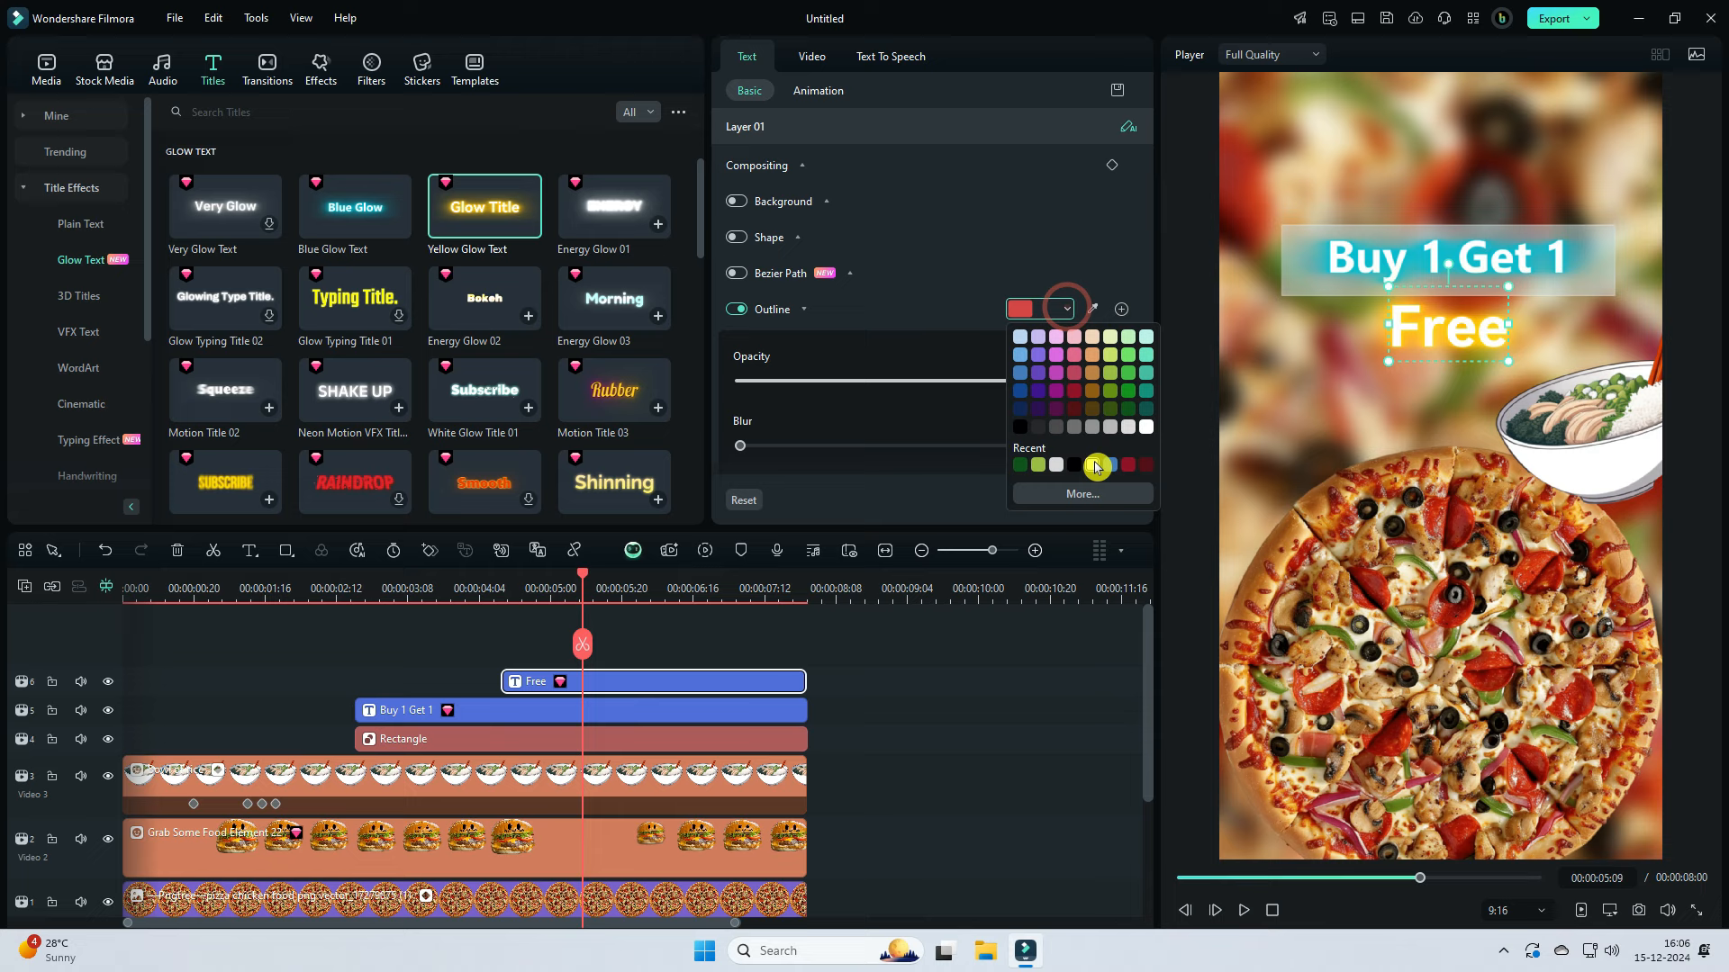
pyautogui.click(1024, 435)
pyautogui.scroll(-1, 891, 483)
pyautogui.click(1065, 208)
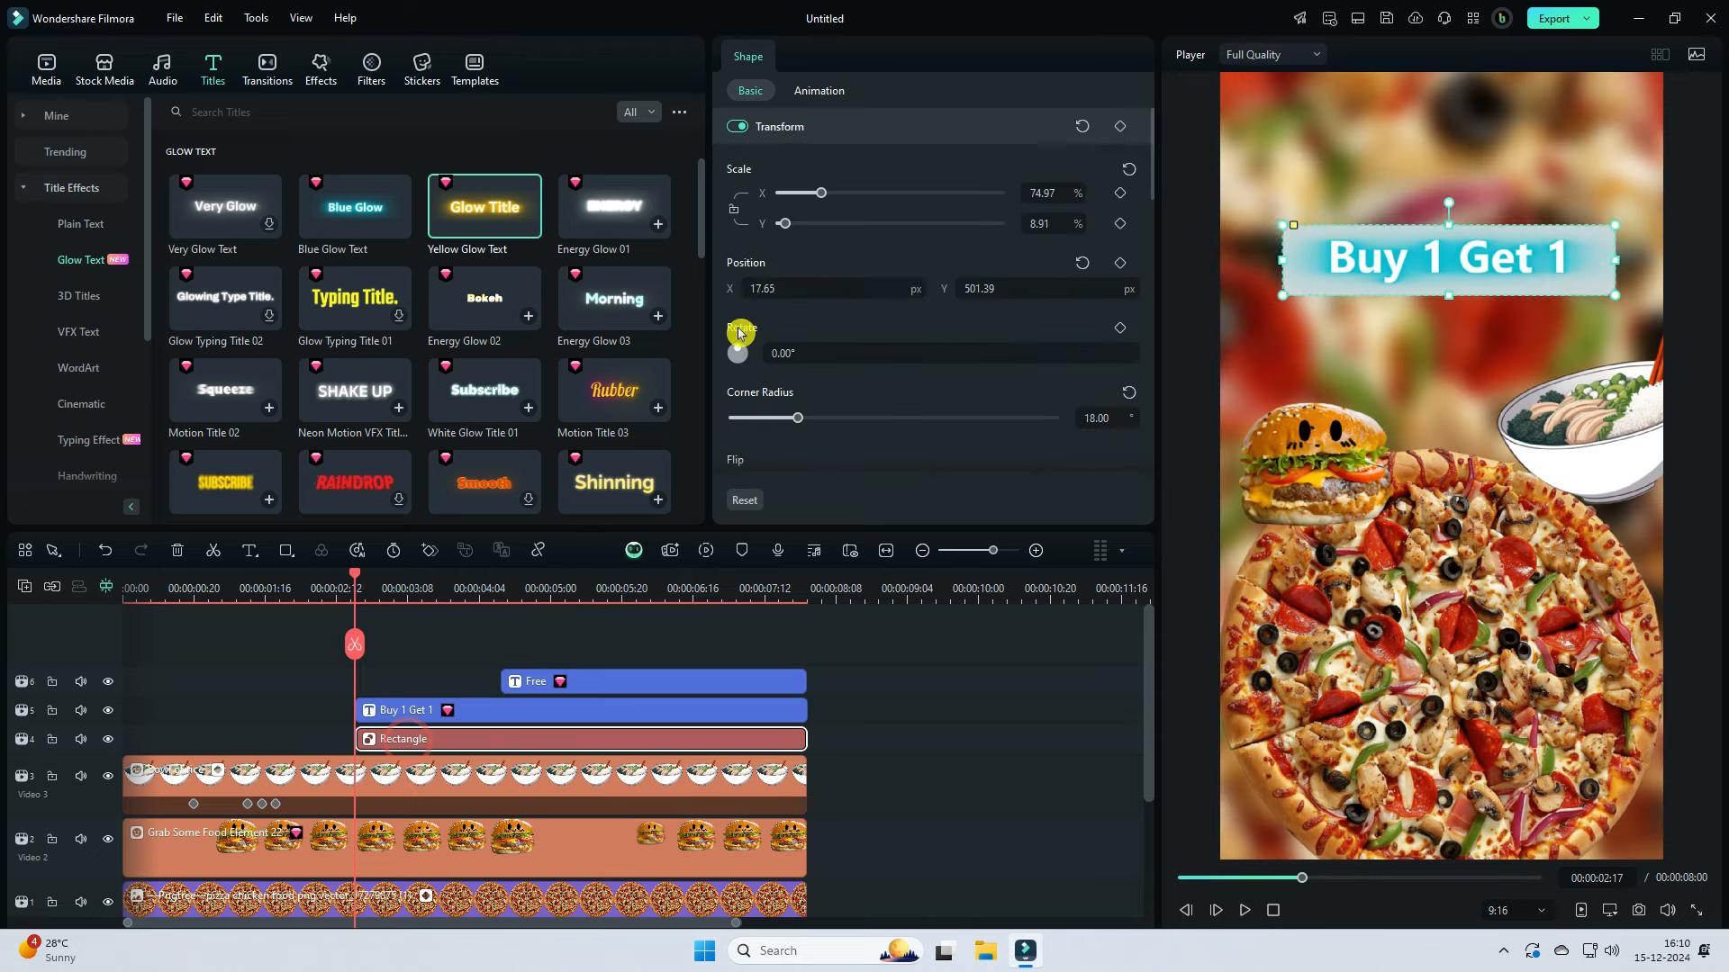
# Step: Shift the rectangle horizontally to about X -7.35
pyautogui.click(819, 293)
pyautogui.moveTo(819, 294); pyautogui.dragTo(909, 286)
pyautogui.click(372, 587)
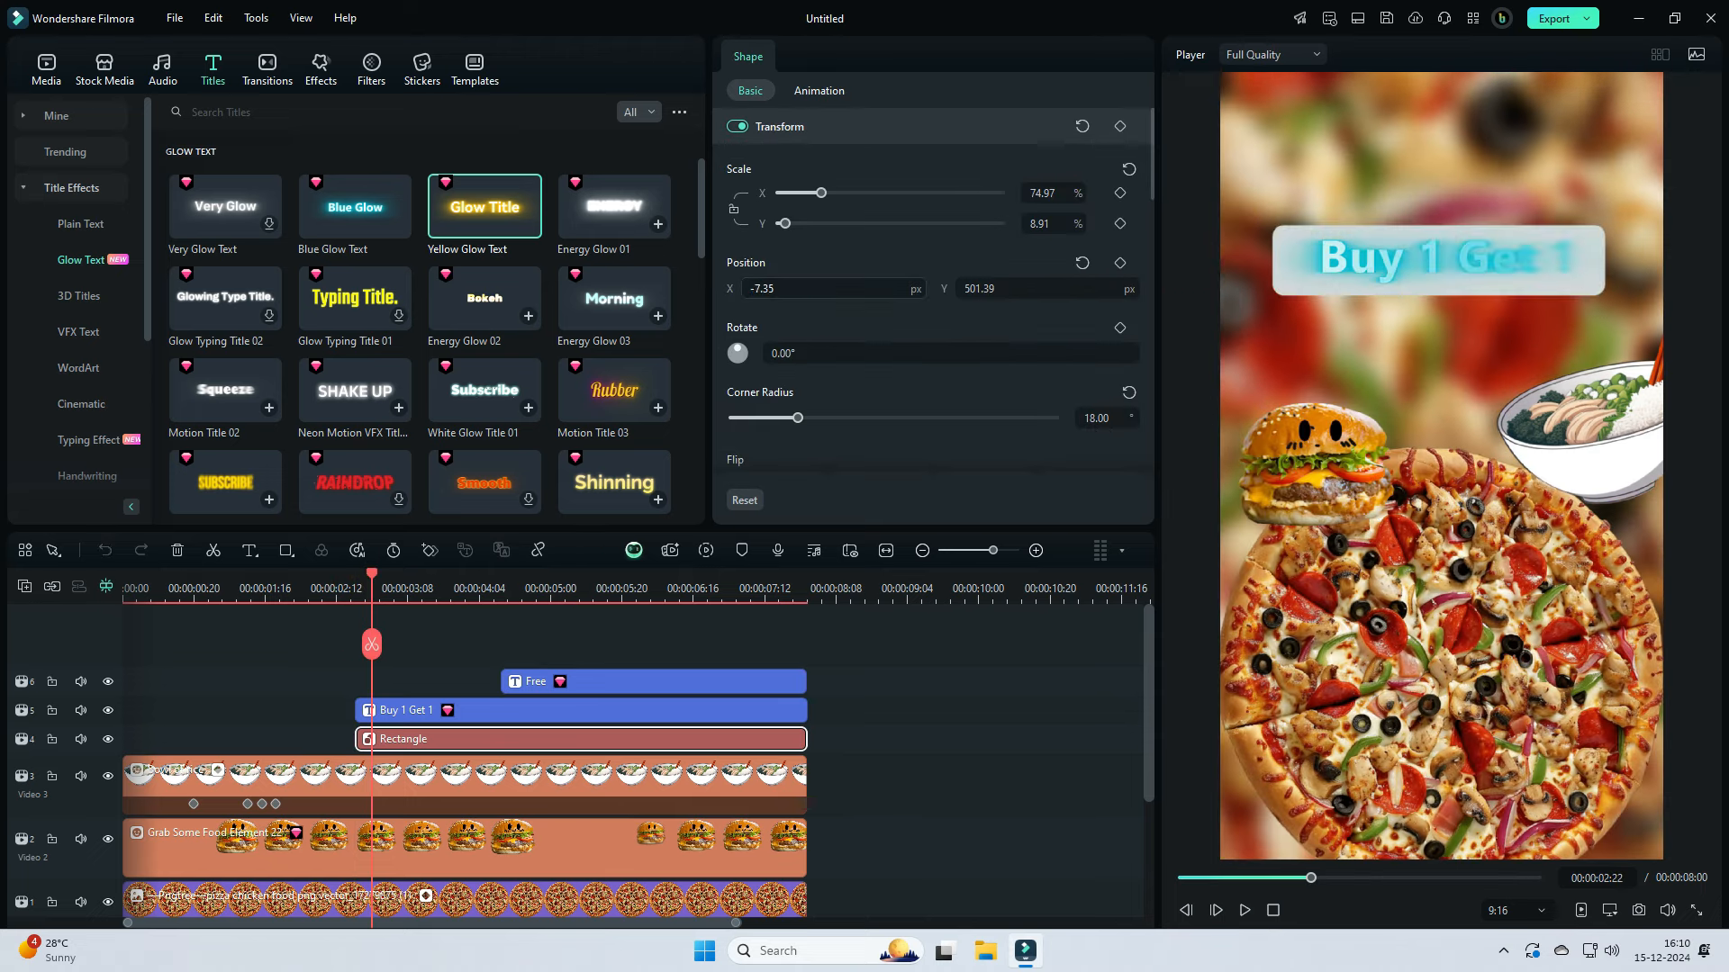
# Step: Keyframe the rectangle's position off-screen on the left at 00:00:02:17 and at X -5.35 about four frames after that
pyautogui.moveTo(356, 591); pyautogui.dragTo(354, 590)
pyautogui.click(404, 748)
pyautogui.click(1123, 271)
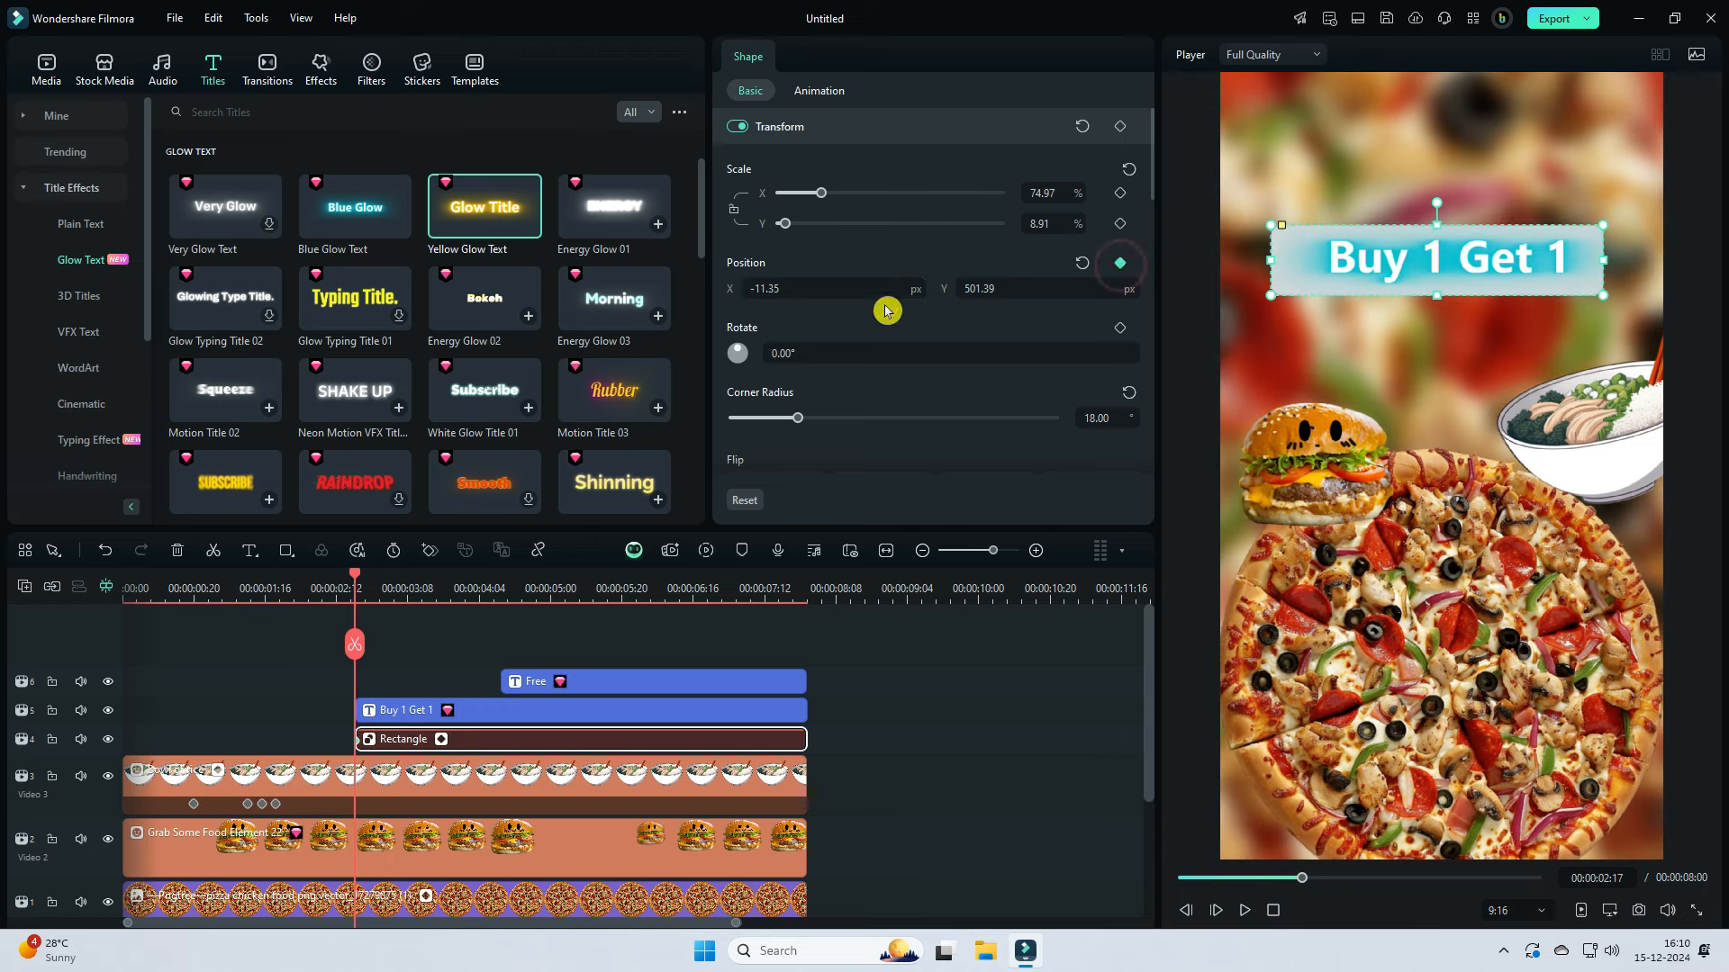
pyautogui.moveTo(882, 302); pyautogui.dragTo(738, 286)
pyautogui.moveTo(351, 573); pyautogui.dragTo(369, 573)
pyautogui.moveTo(752, 288); pyautogui.dragTo(900, 289)
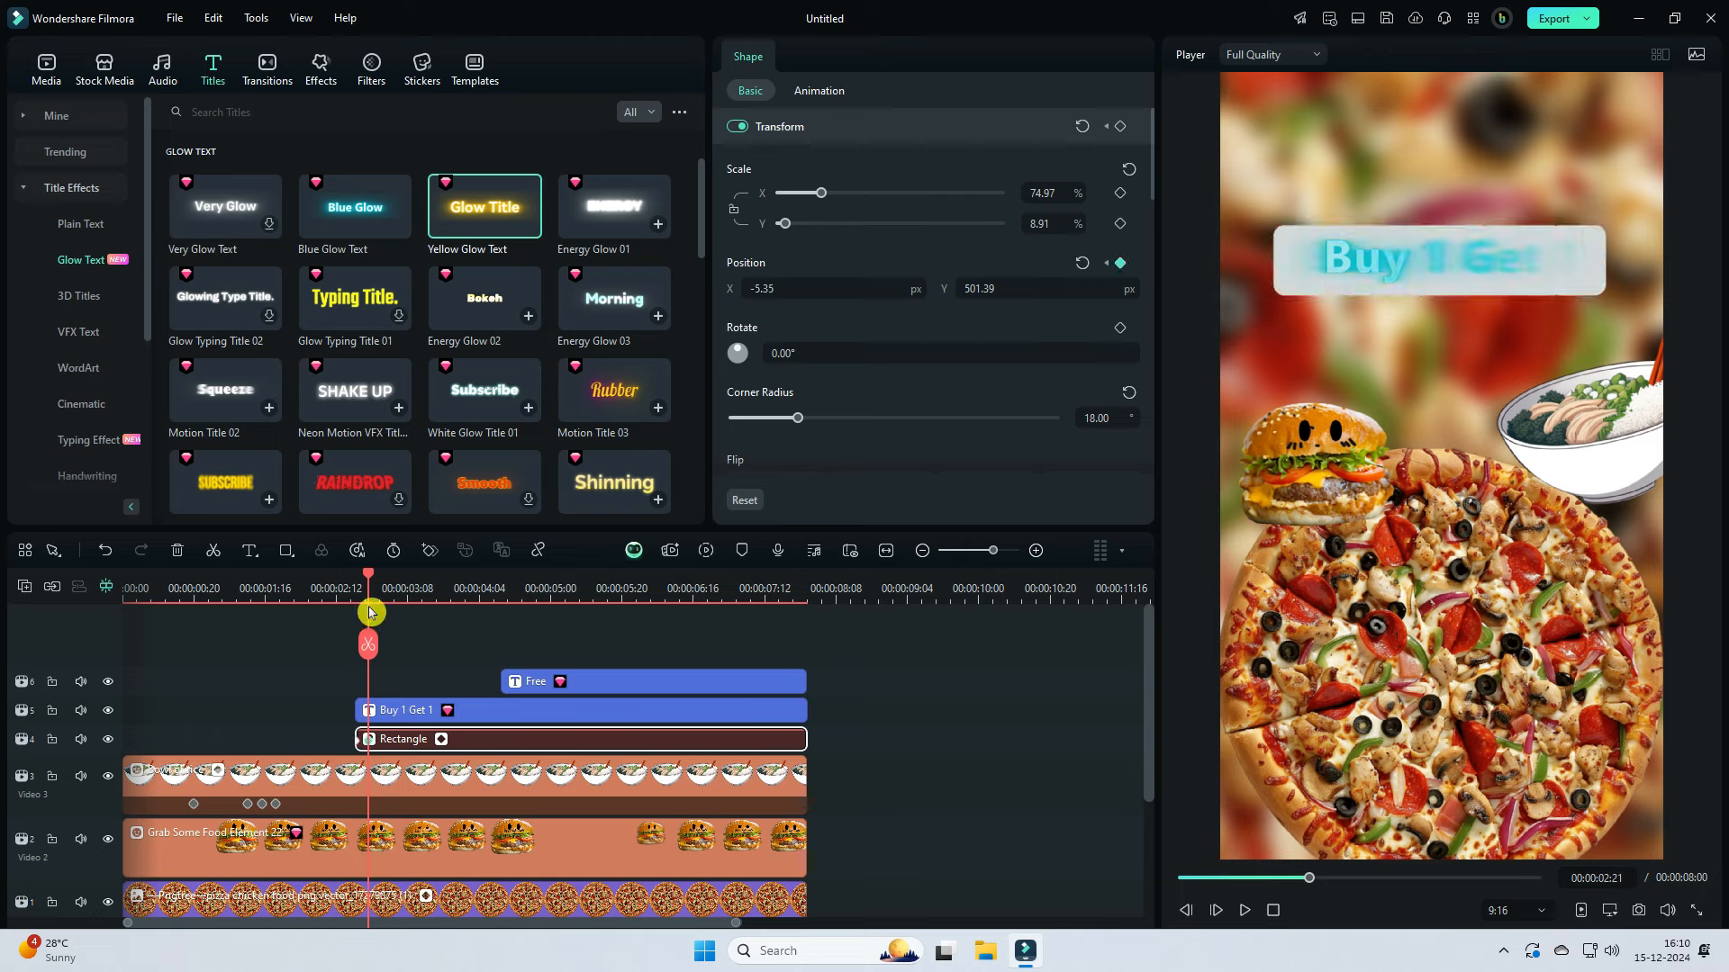
# Step: Keyframe the rectangle to slide off-screen to the right at the end of its clip, and play back its motion
pyautogui.moveTo(369, 612); pyautogui.dragTo(797, 584)
pyautogui.moveTo(768, 288); pyautogui.dragTo(901, 288)
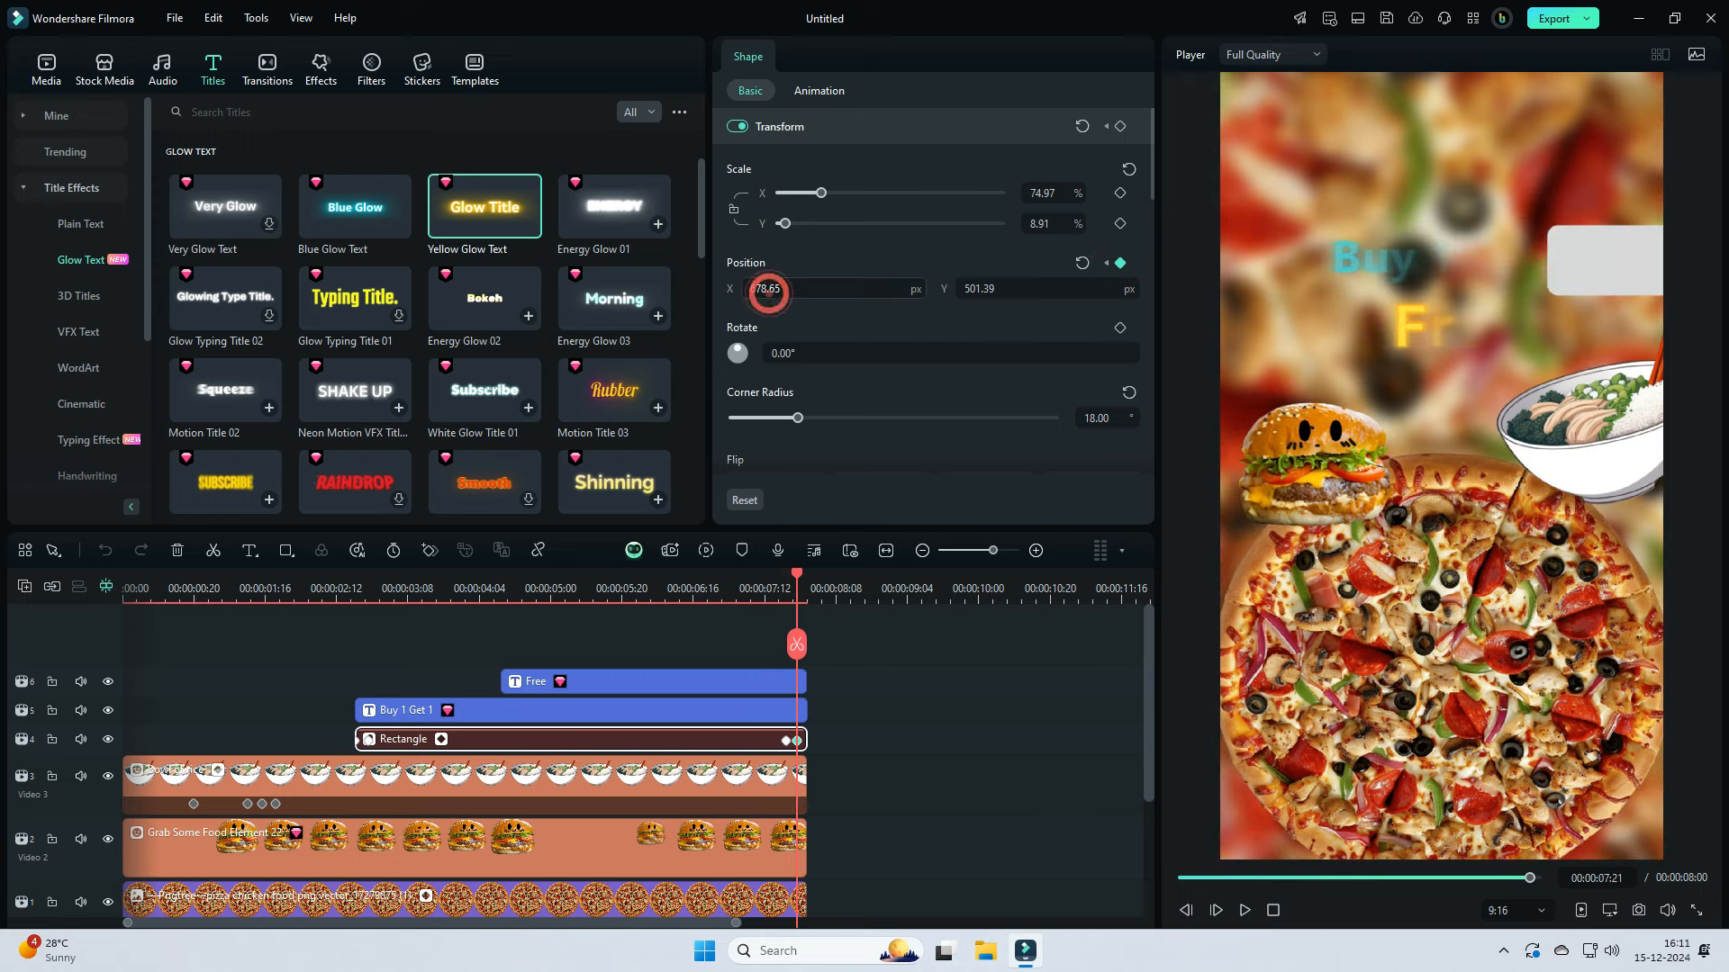
pyautogui.click(1245, 911)
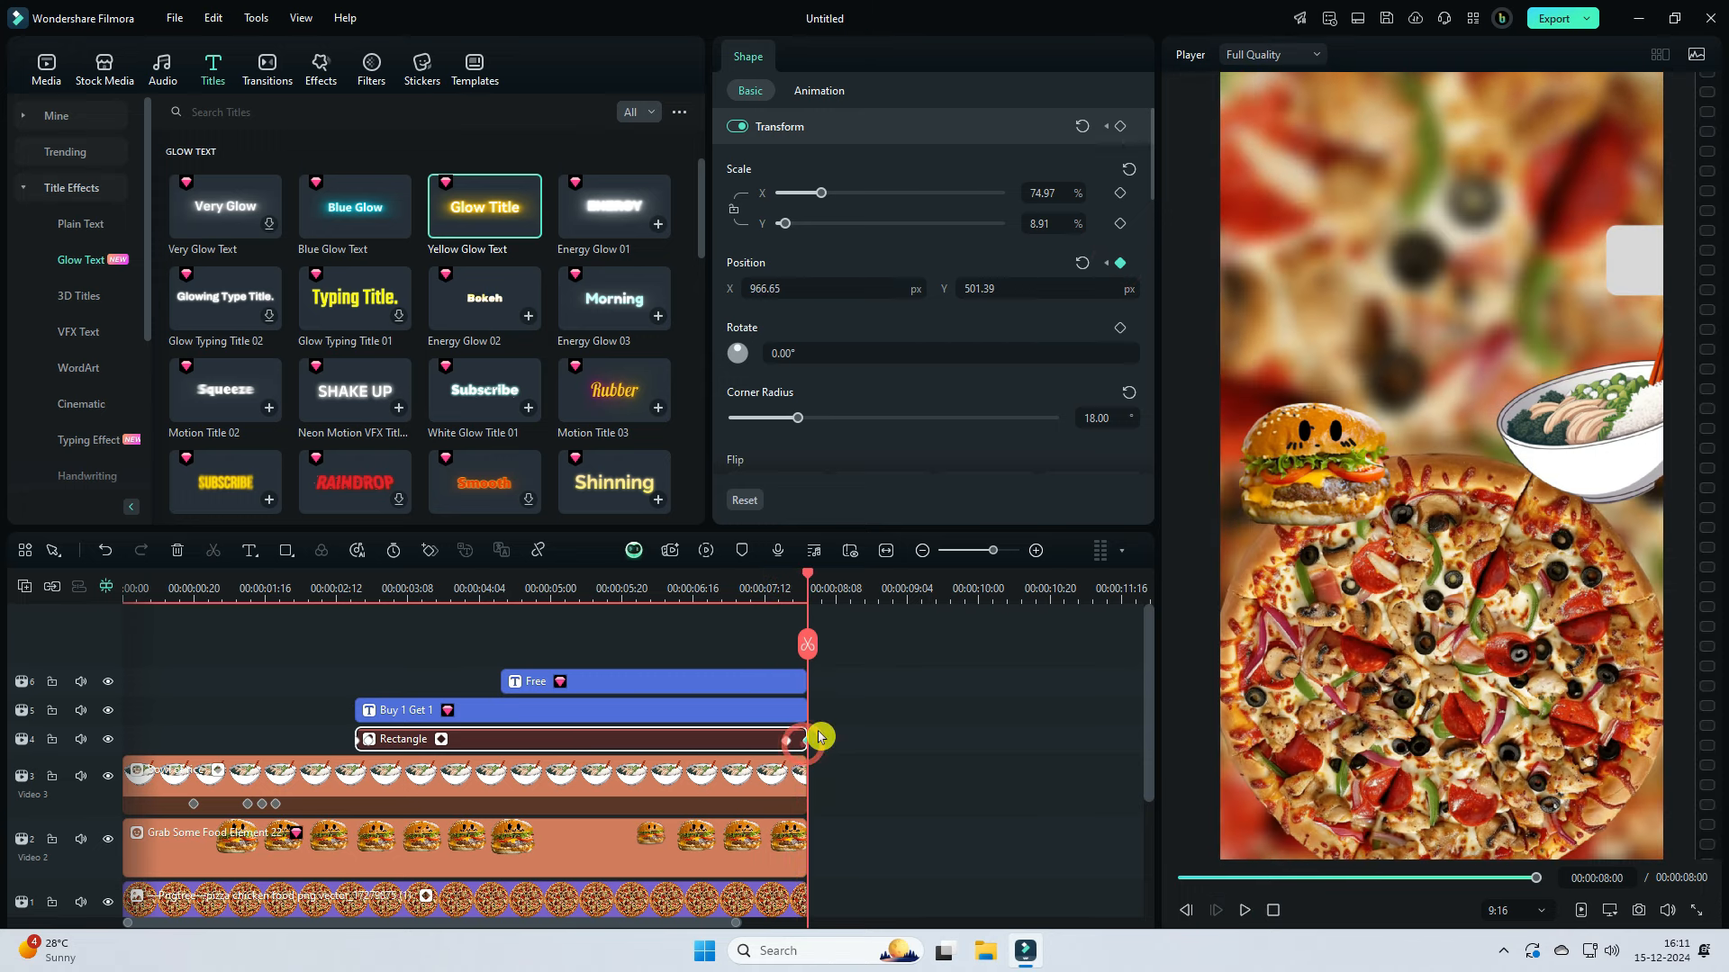
pyautogui.moveTo(772, 288); pyautogui.dragTo(802, 289)
pyautogui.click(742, 650)
pyautogui.click(313, 594)
pyautogui.click(1242, 910)
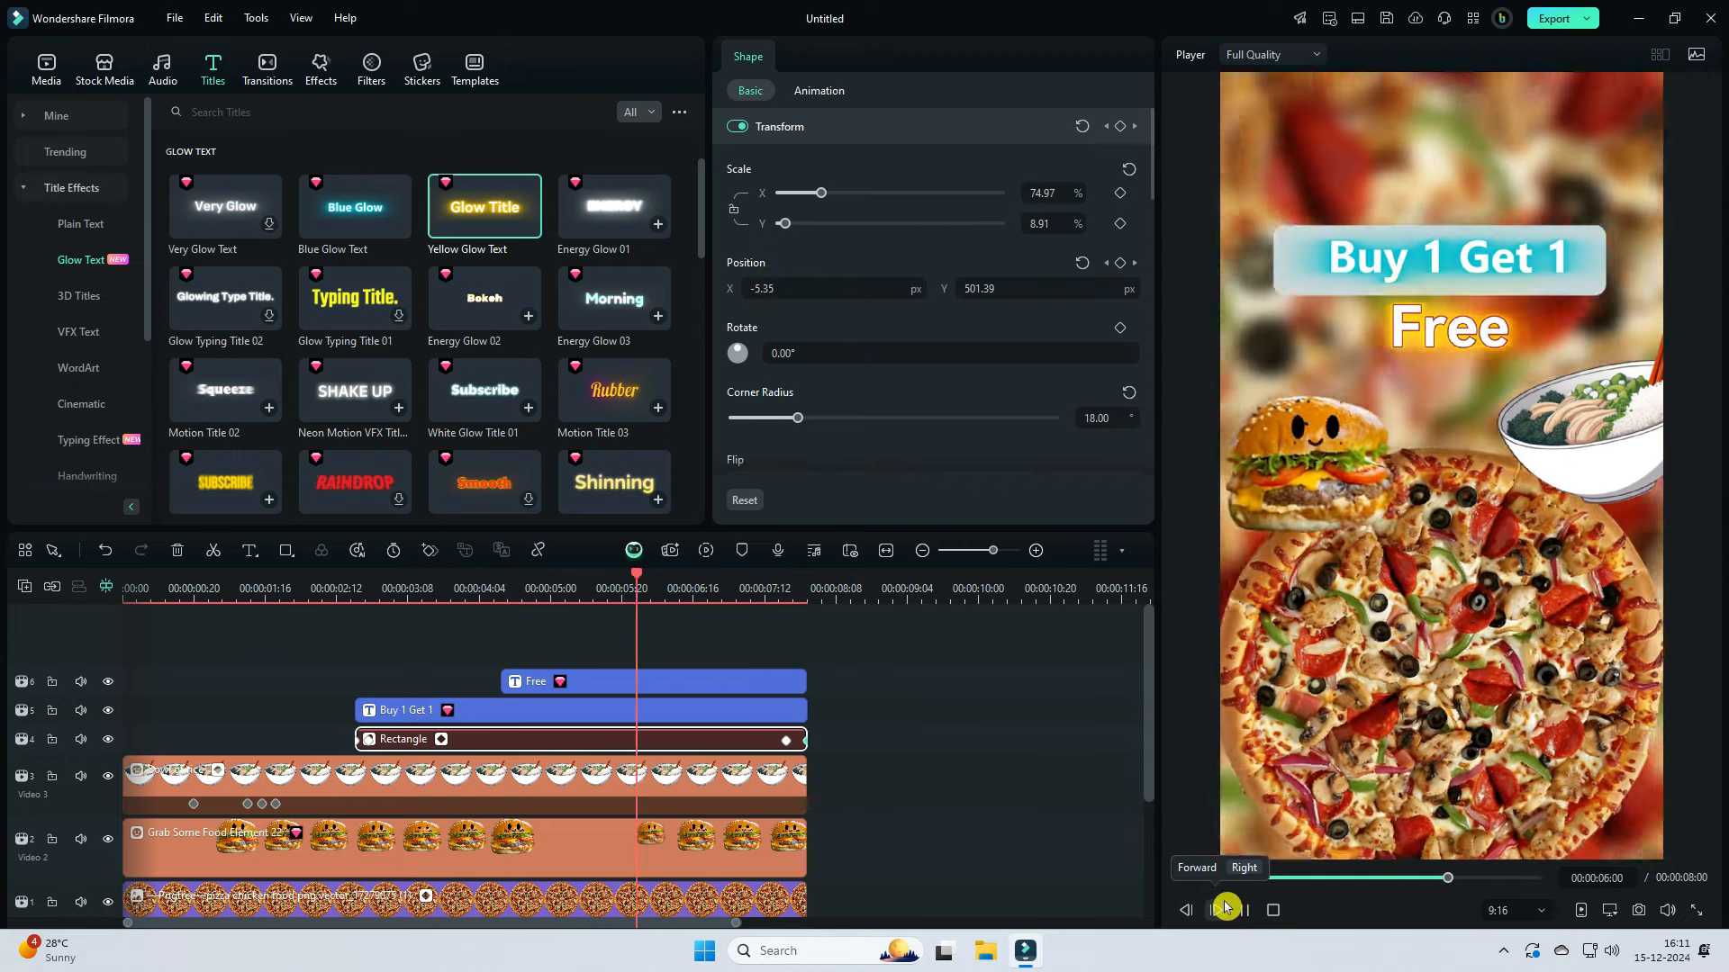
# Step: Extend the pizza, burger and bowl clips to end at 00:00:08:12
pyautogui.click(821, 861)
pyautogui.moveTo(823, 862); pyautogui.dragTo(850, 862)
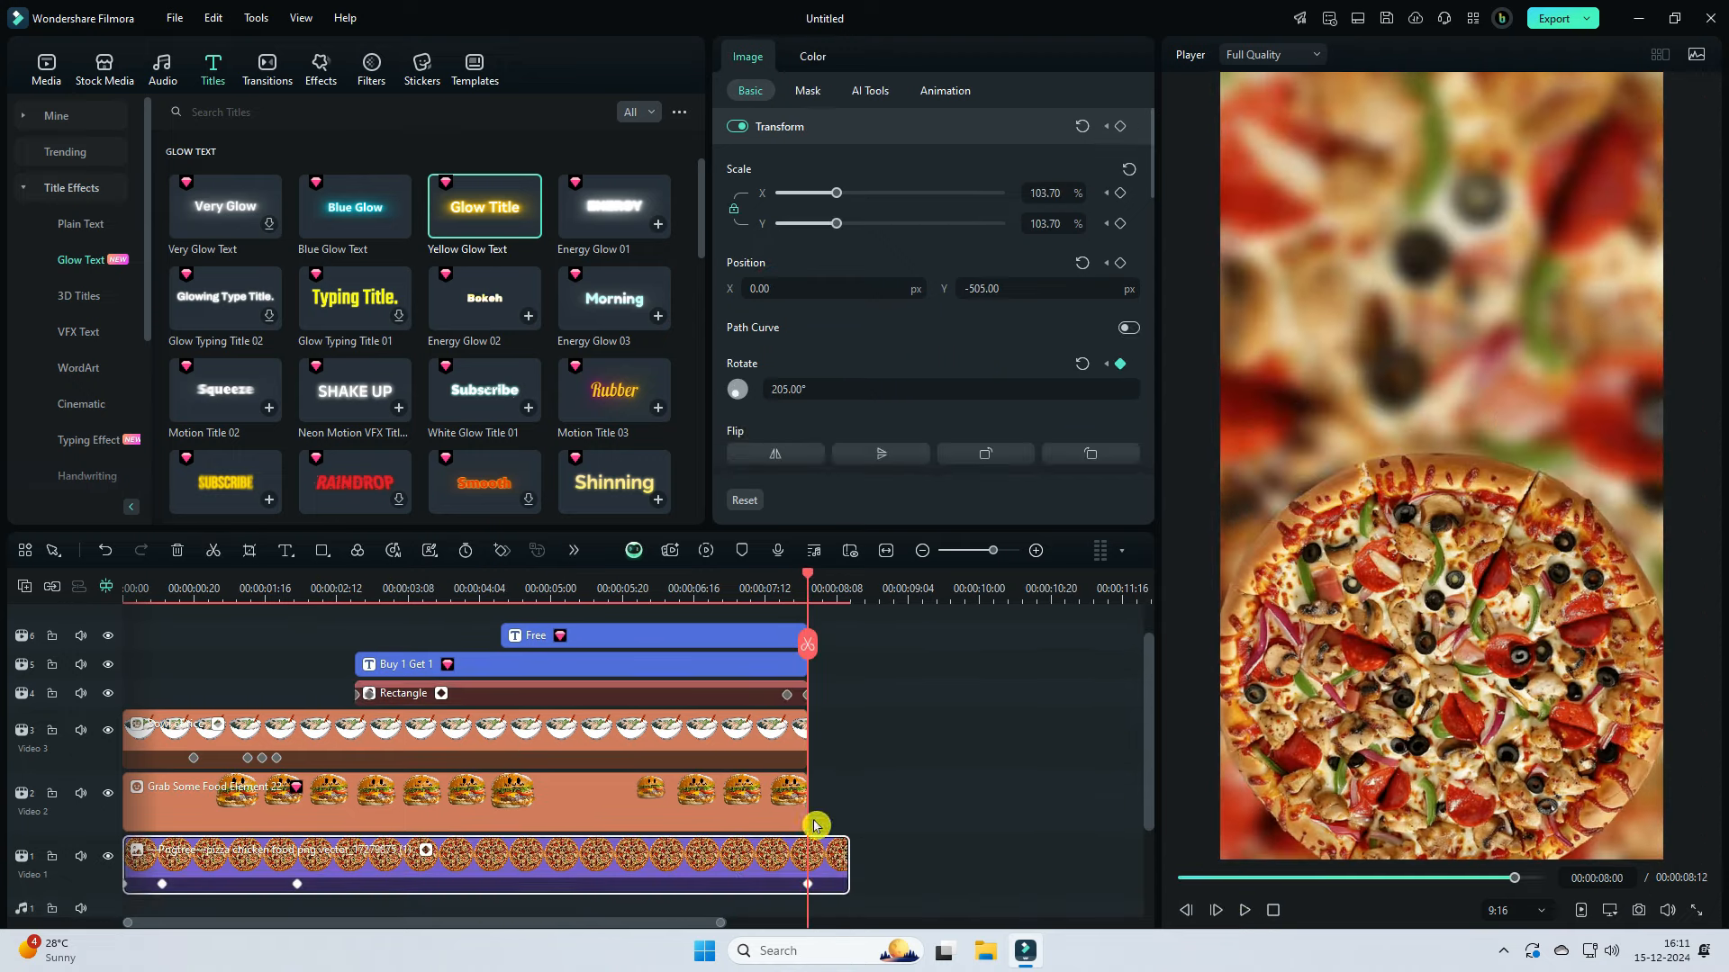
pyautogui.moveTo(808, 797); pyautogui.dragTo(846, 752)
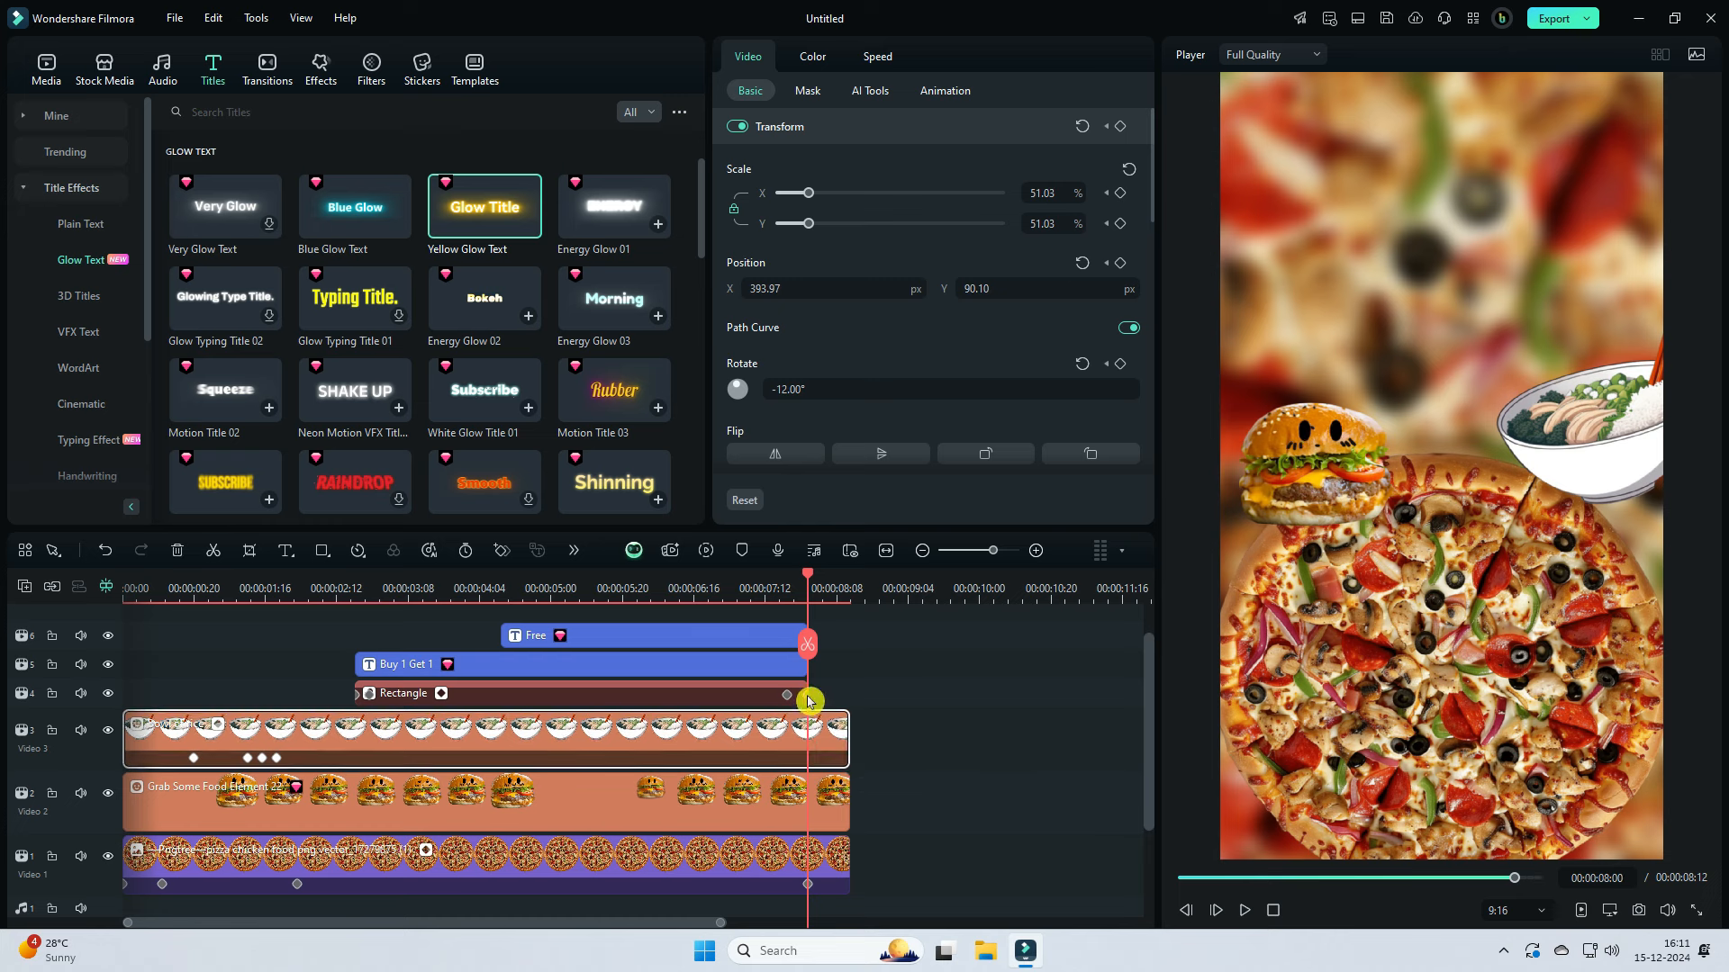
# Step: Keyframe the bowl in place at 00:00:08:00 and off-screen at X 801.46, Y -269.54 at 00:00:08:05
pyautogui.moveTo(817, 588)
pyautogui.mouseDown()
pyautogui.moveTo(775, 579)
pyautogui.moveTo(822, 587)
pyautogui.mouseUp()
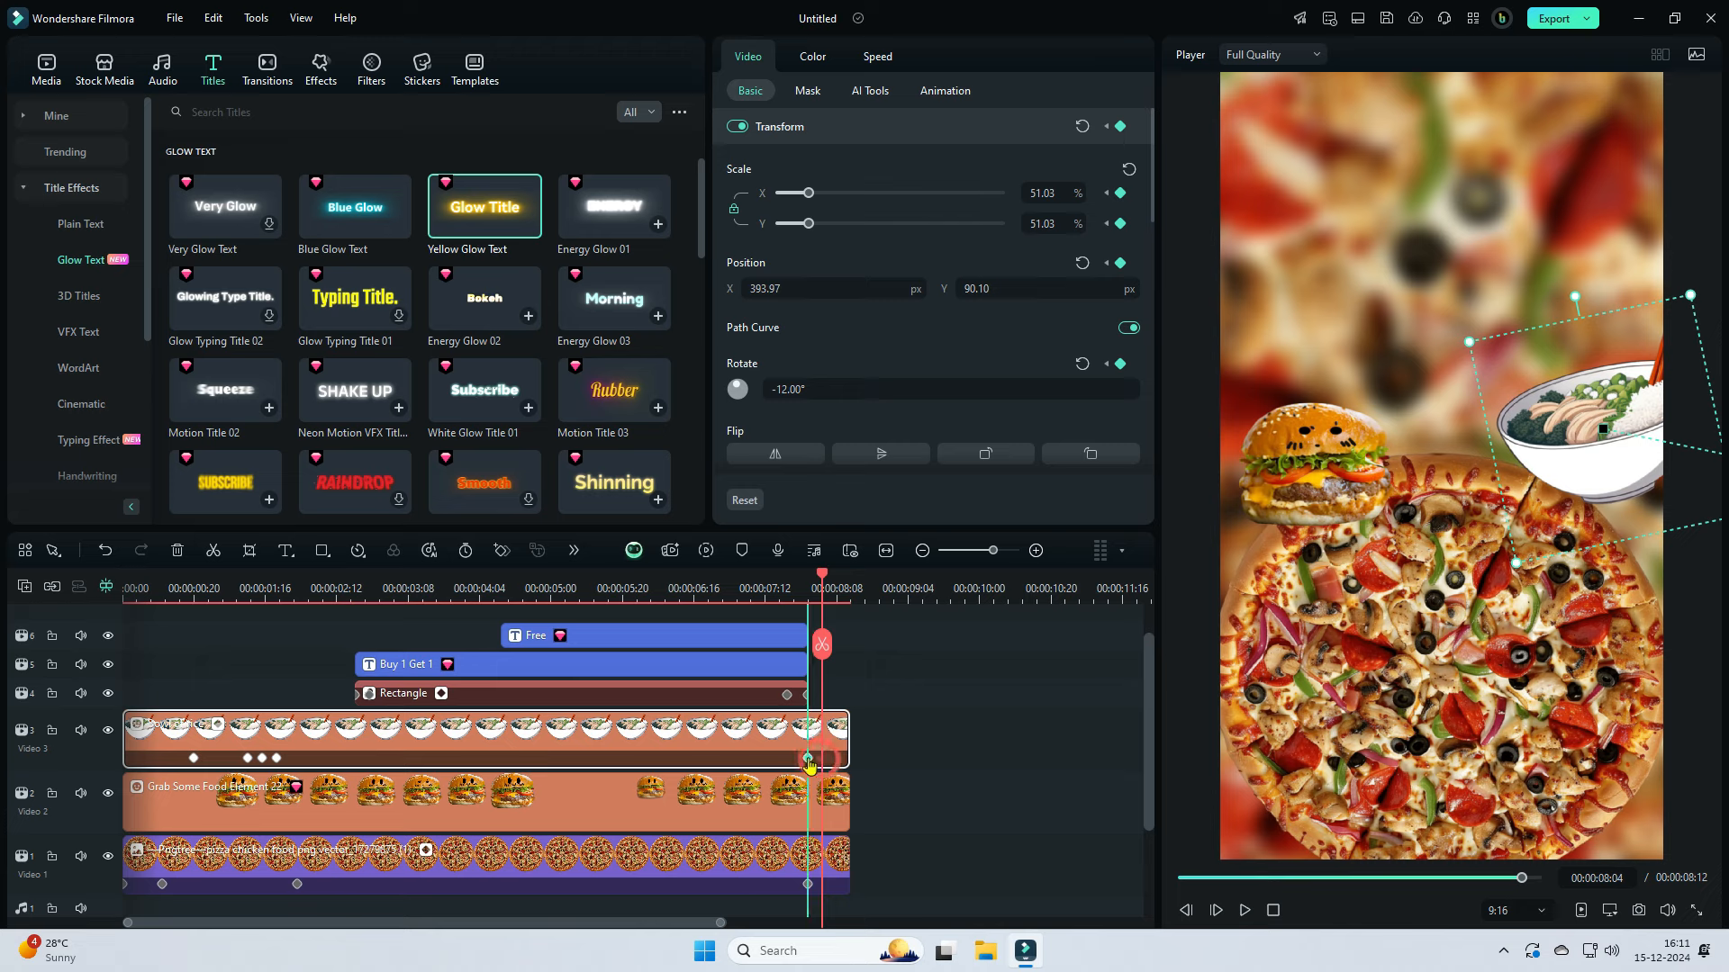
pyautogui.moveTo(810, 765); pyautogui.dragTo(808, 761)
pyautogui.moveTo(818, 585); pyautogui.dragTo(825, 585)
pyautogui.moveTo(1605, 432); pyautogui.dragTo(1724, 581)
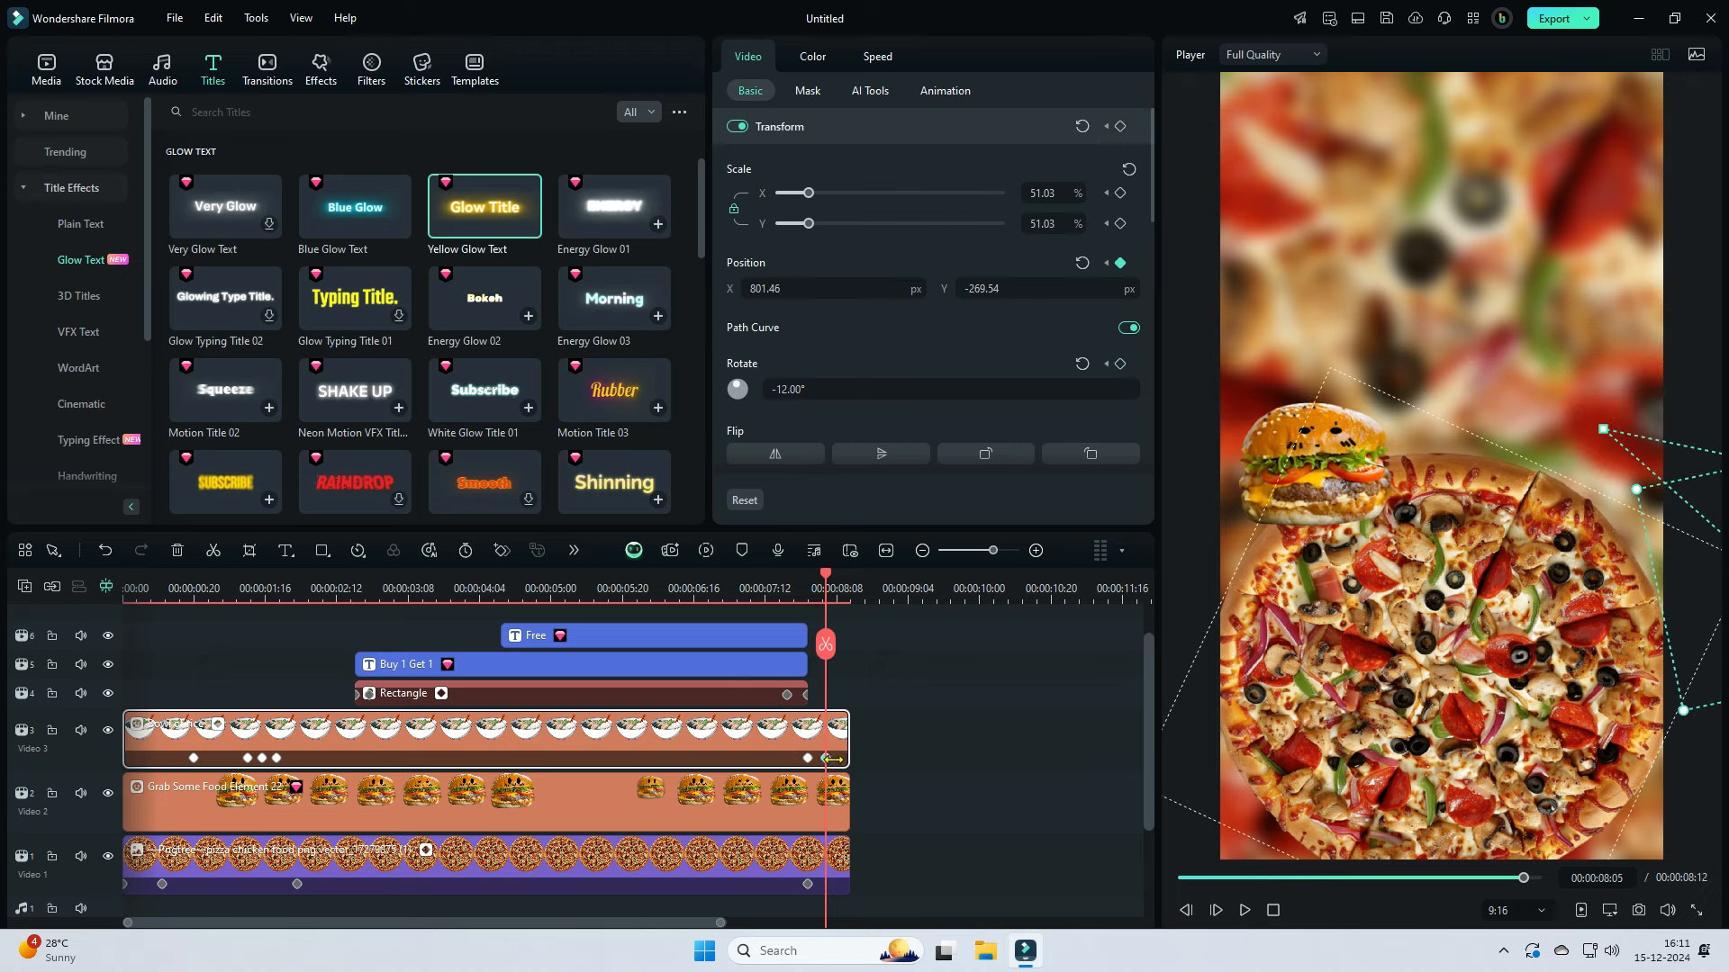
# Step: Keyframe the burger's position at 00:00:08:00 and move it off-screen to X -286, Y 1232 at 00:00:08:05
pyautogui.press('Left')
pyautogui.press('Left')
pyautogui.press('Left')
pyautogui.press('Left')
pyautogui.press('Left')
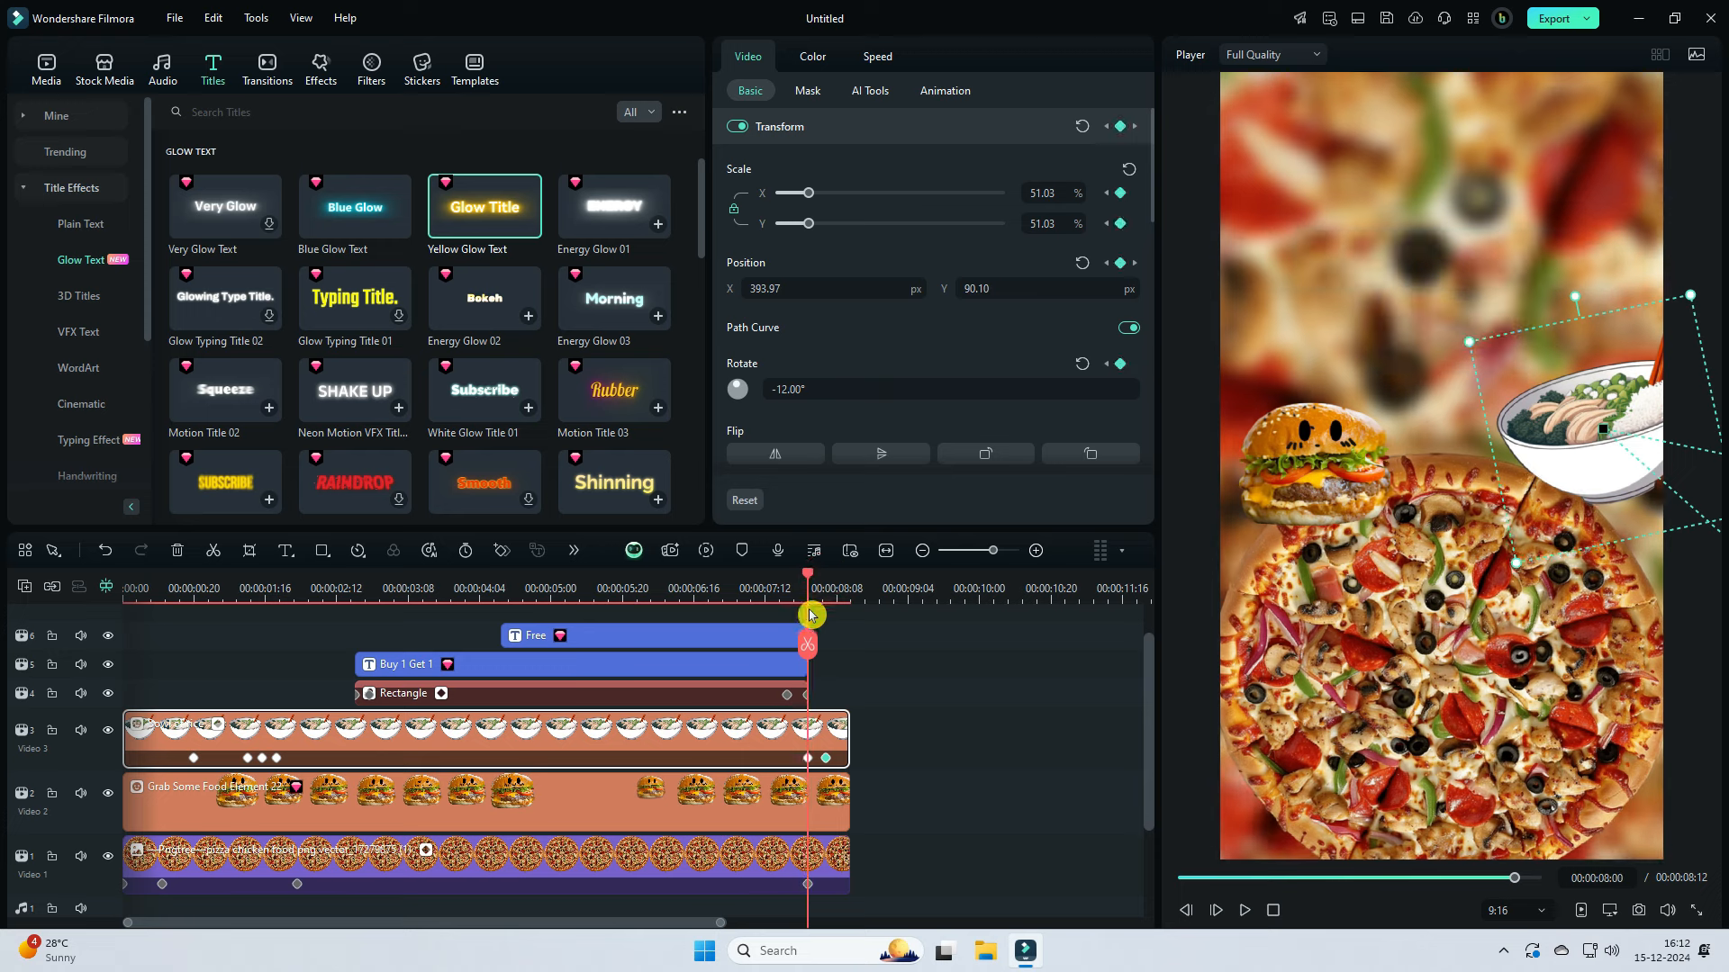
pyautogui.click(822, 792)
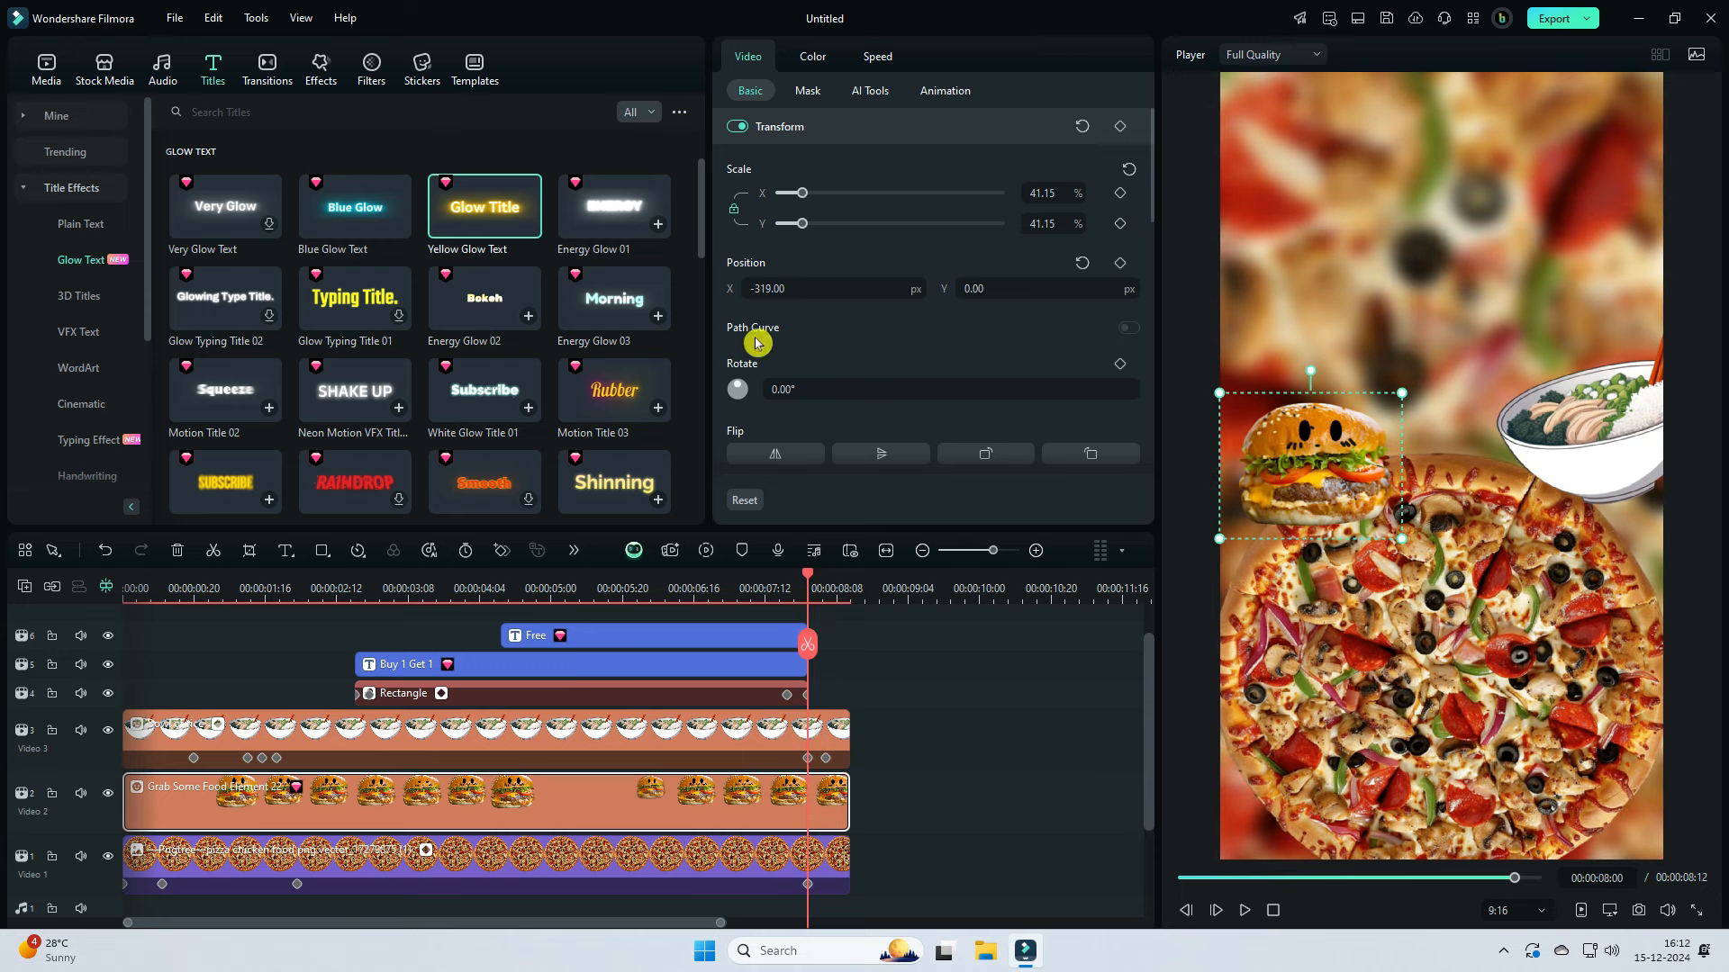
pyautogui.click(1120, 265)
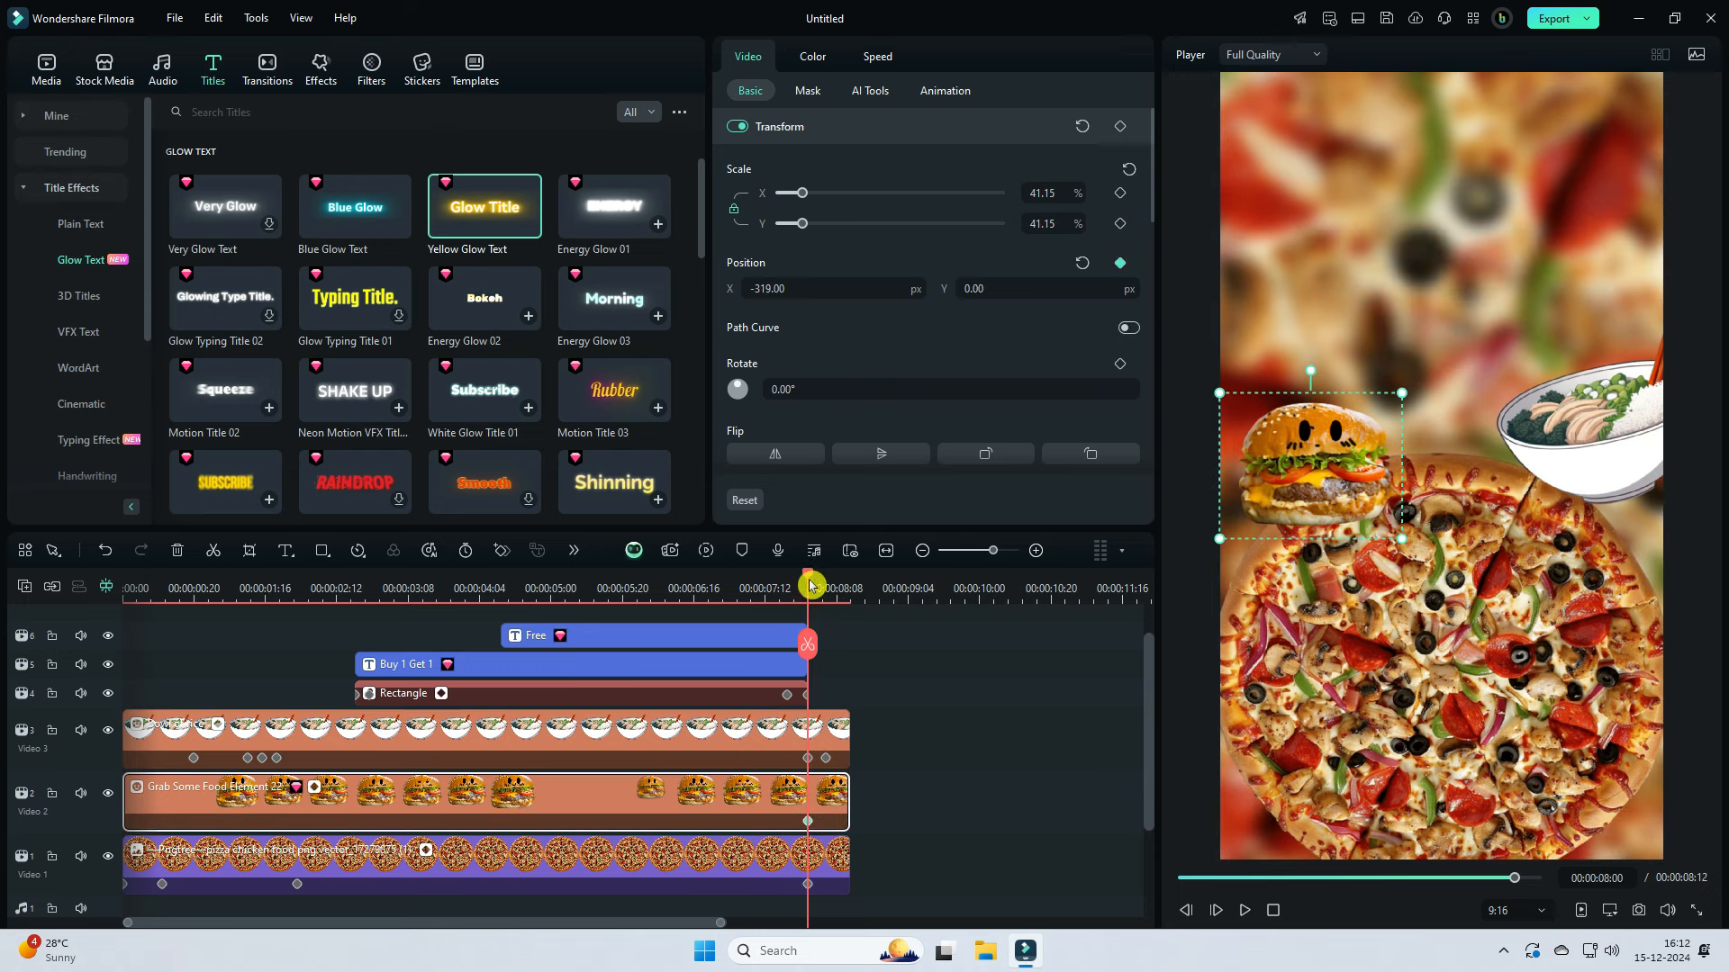
pyautogui.moveTo(810, 585); pyautogui.dragTo(828, 588)
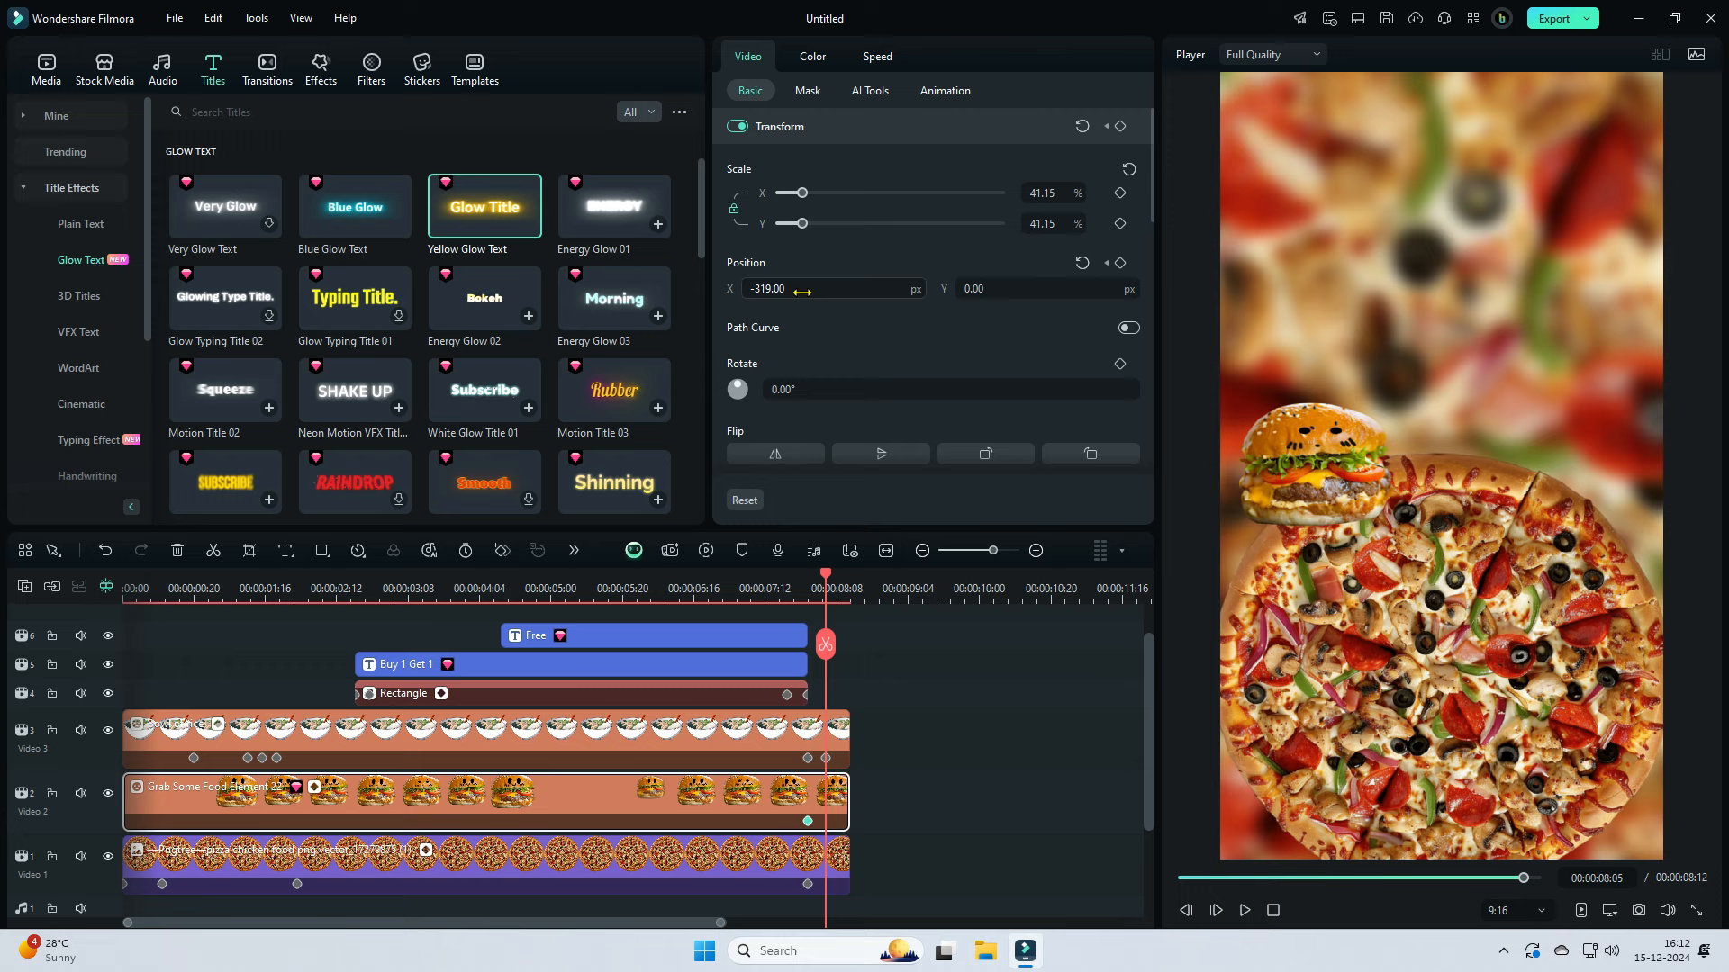
pyautogui.moveTo(803, 292); pyautogui.dragTo(800, 292)
pyautogui.moveTo(972, 288); pyautogui.dragTo(982, 288)
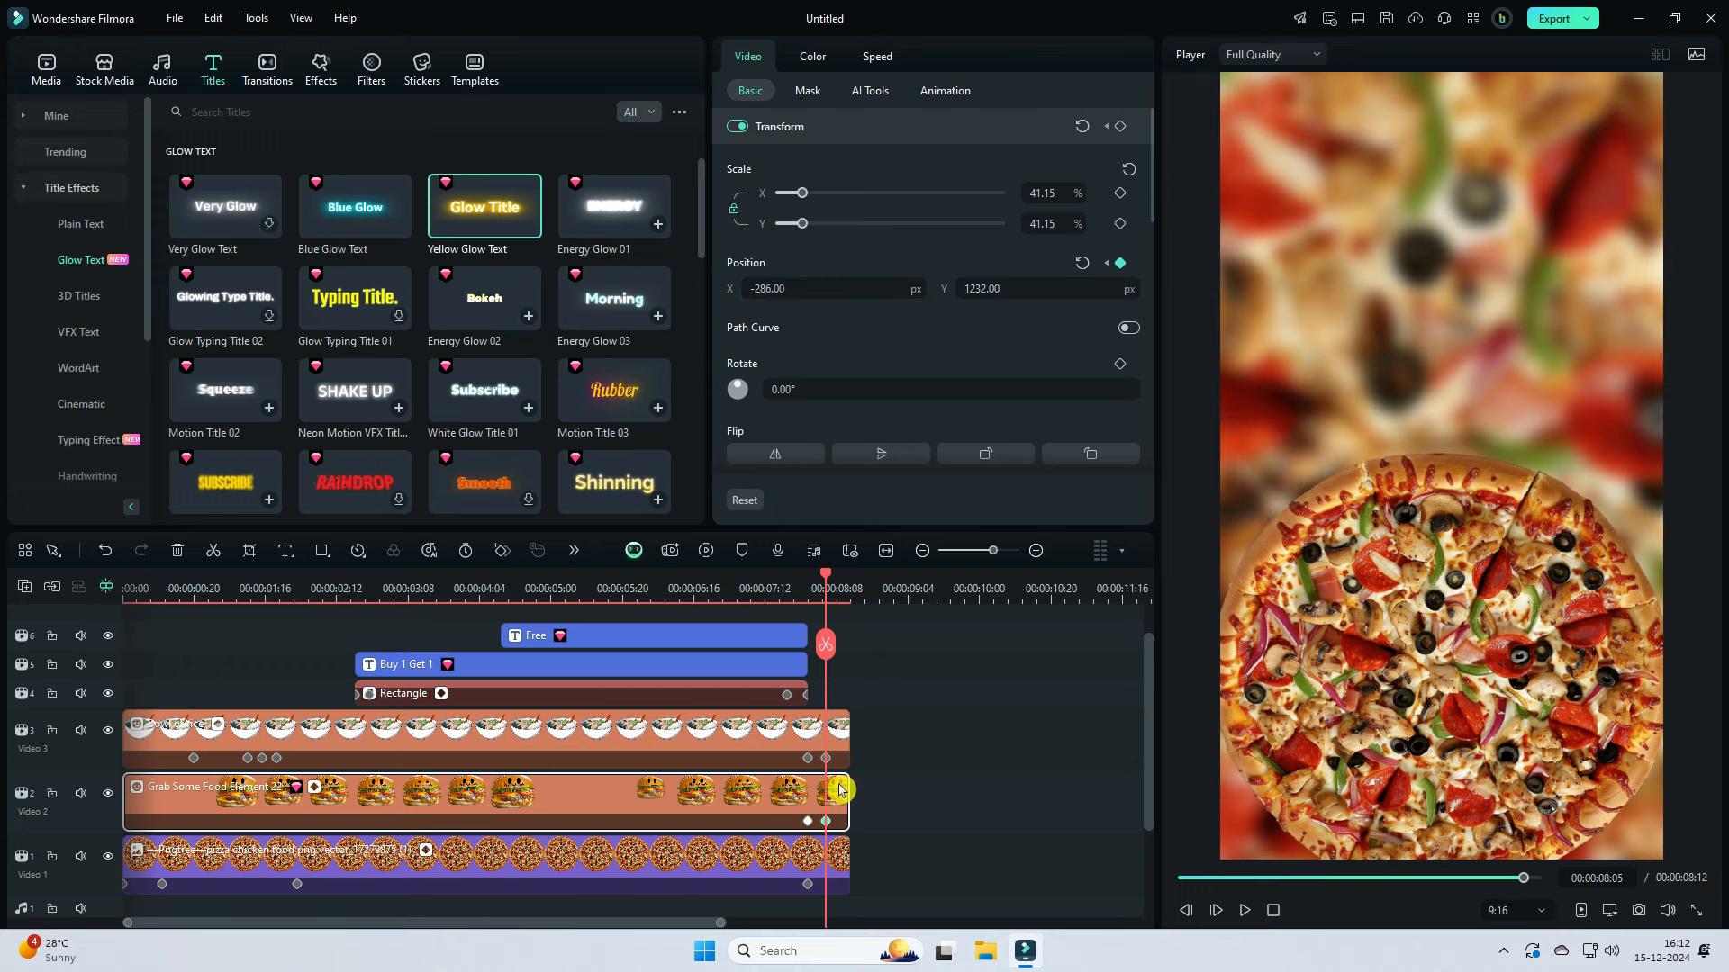
# Step: Move the pizza off-screen to Y -1558 at 00:00:08:05 and play back the ending
pyautogui.click(826, 856)
pyautogui.click(808, 885)
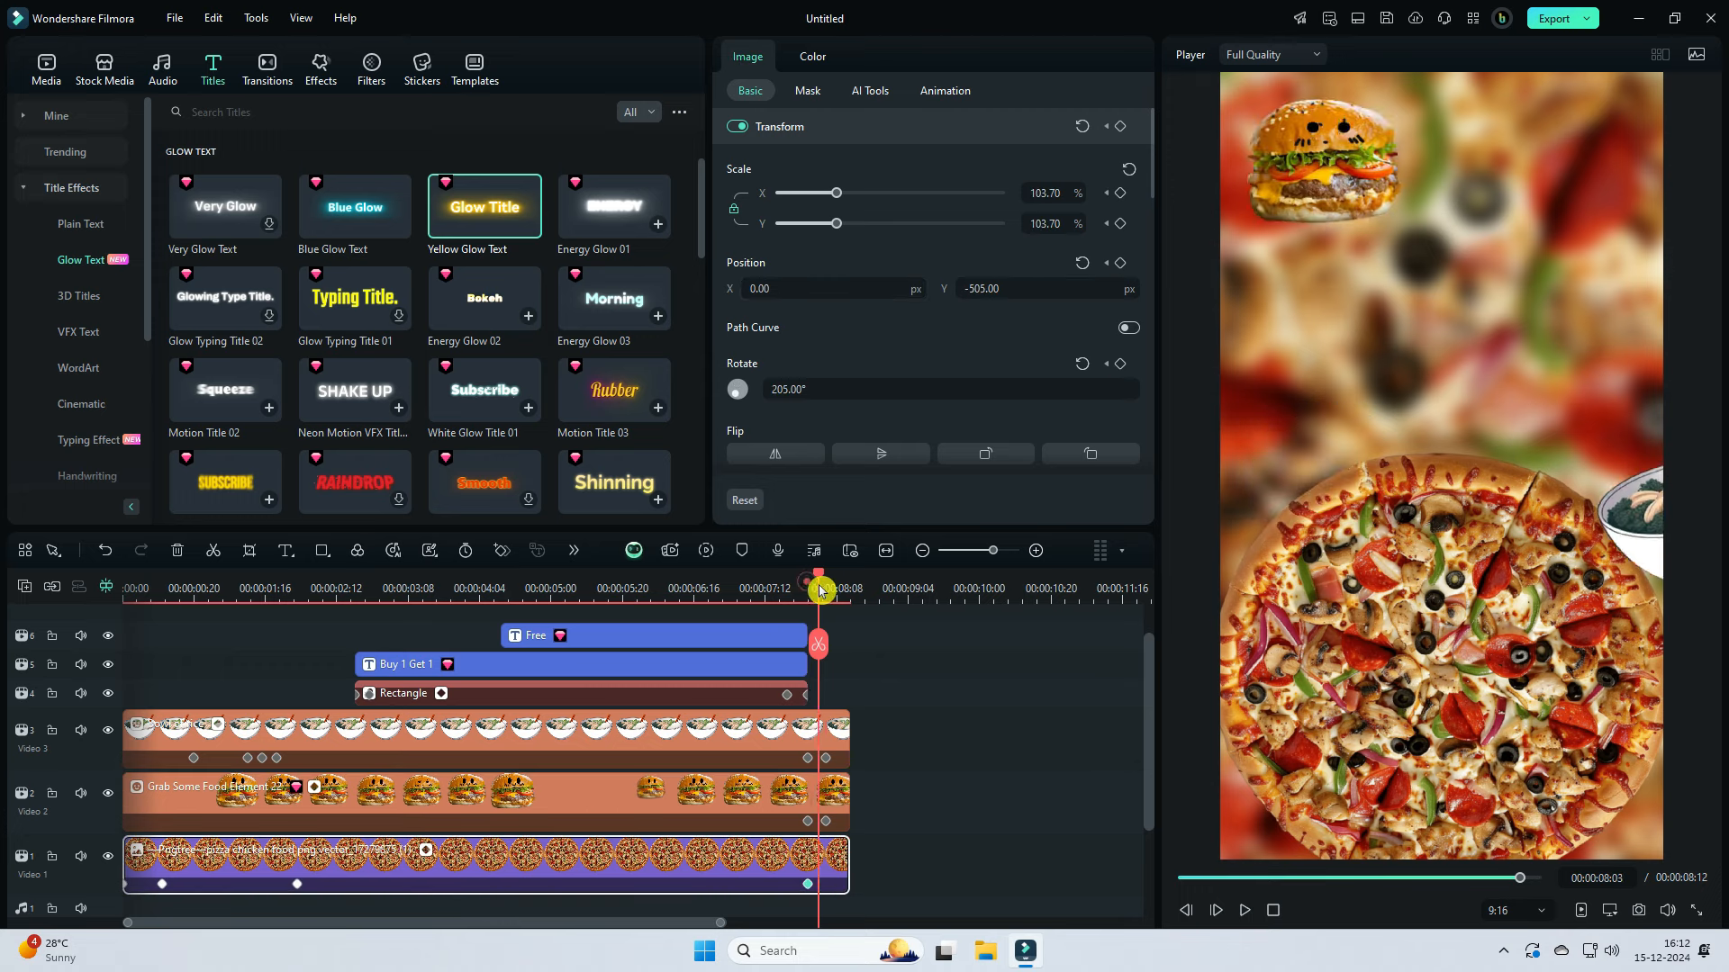
pyautogui.moveTo(808, 582); pyautogui.dragTo(825, 583)
pyautogui.moveTo(1030, 286); pyautogui.dragTo(991, 285)
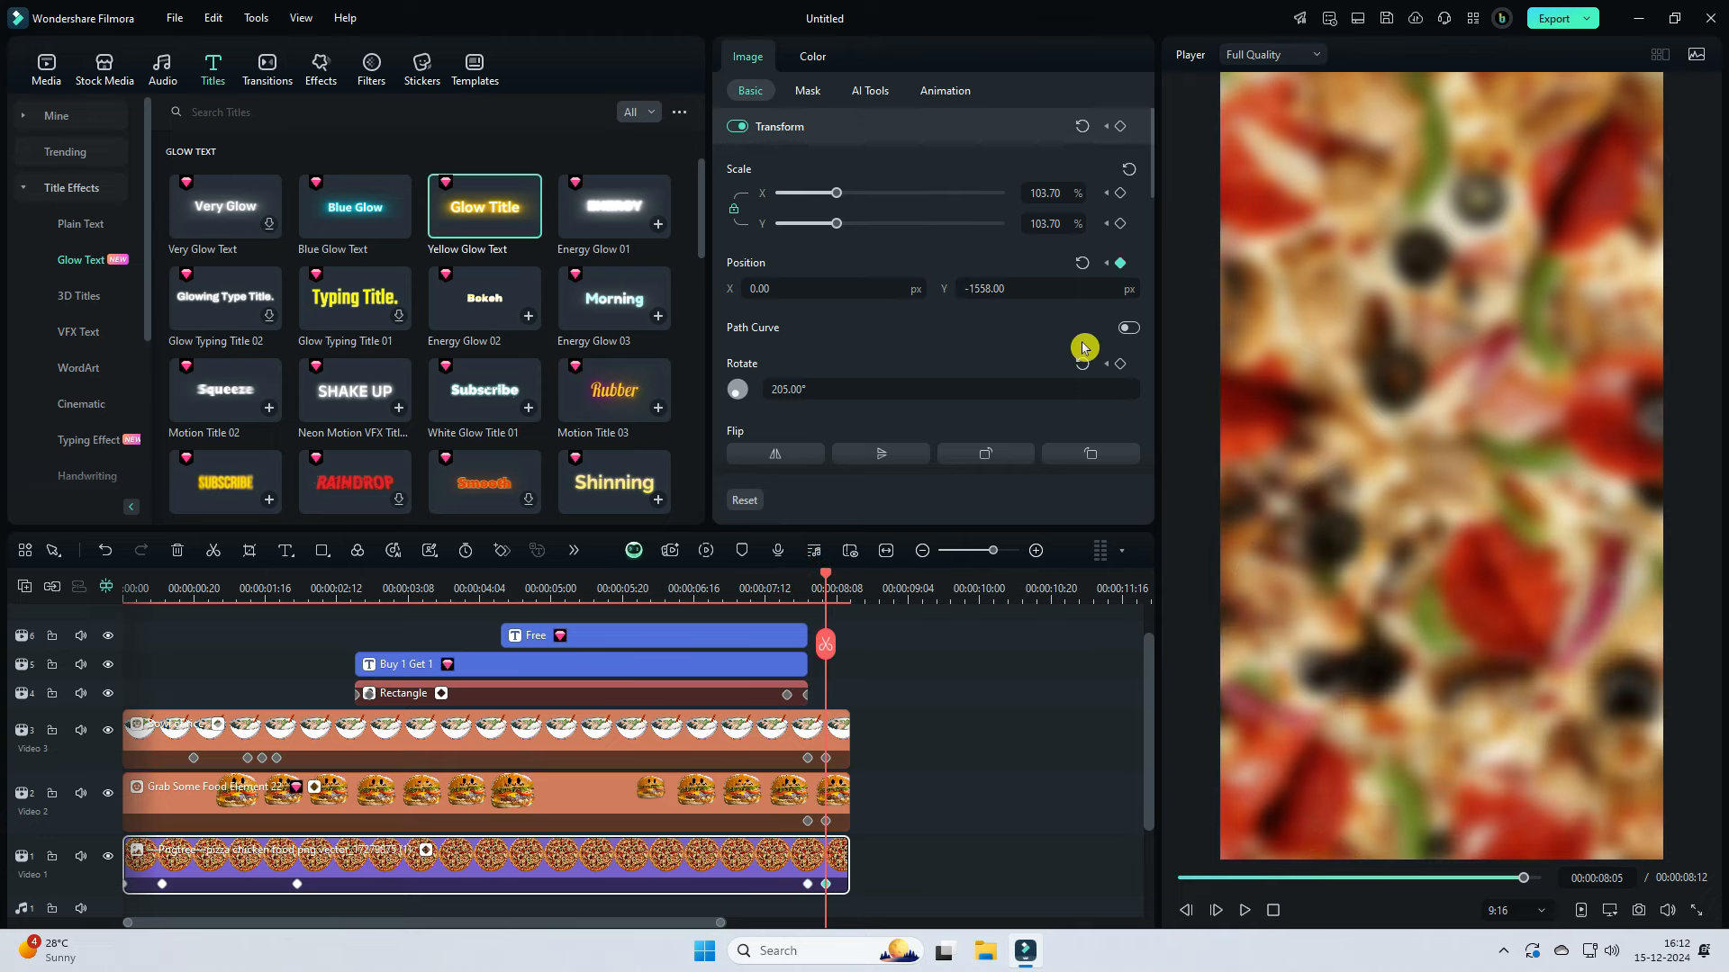
pyautogui.click(622, 581)
pyautogui.click(1242, 916)
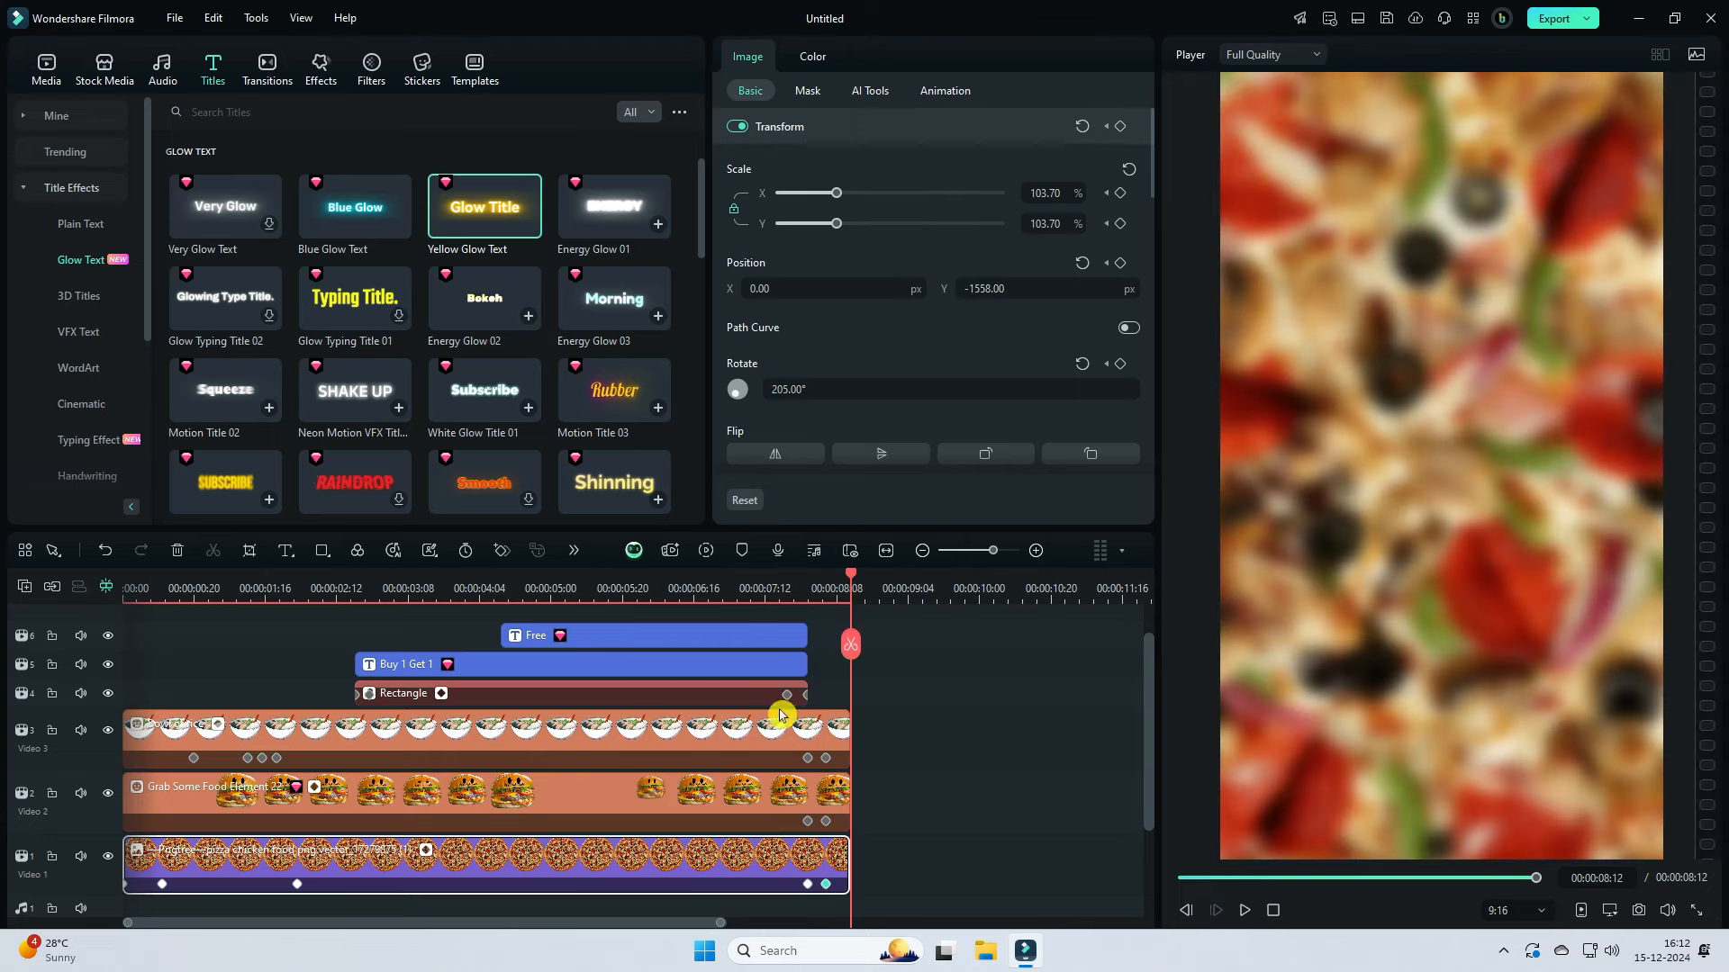
# Step: Stop playback, switch to File Explorer and open the SOUND > Sound FX > 09. CORPORATE folder on the Filmora (E:) drive
pyautogui.click(1273, 911)
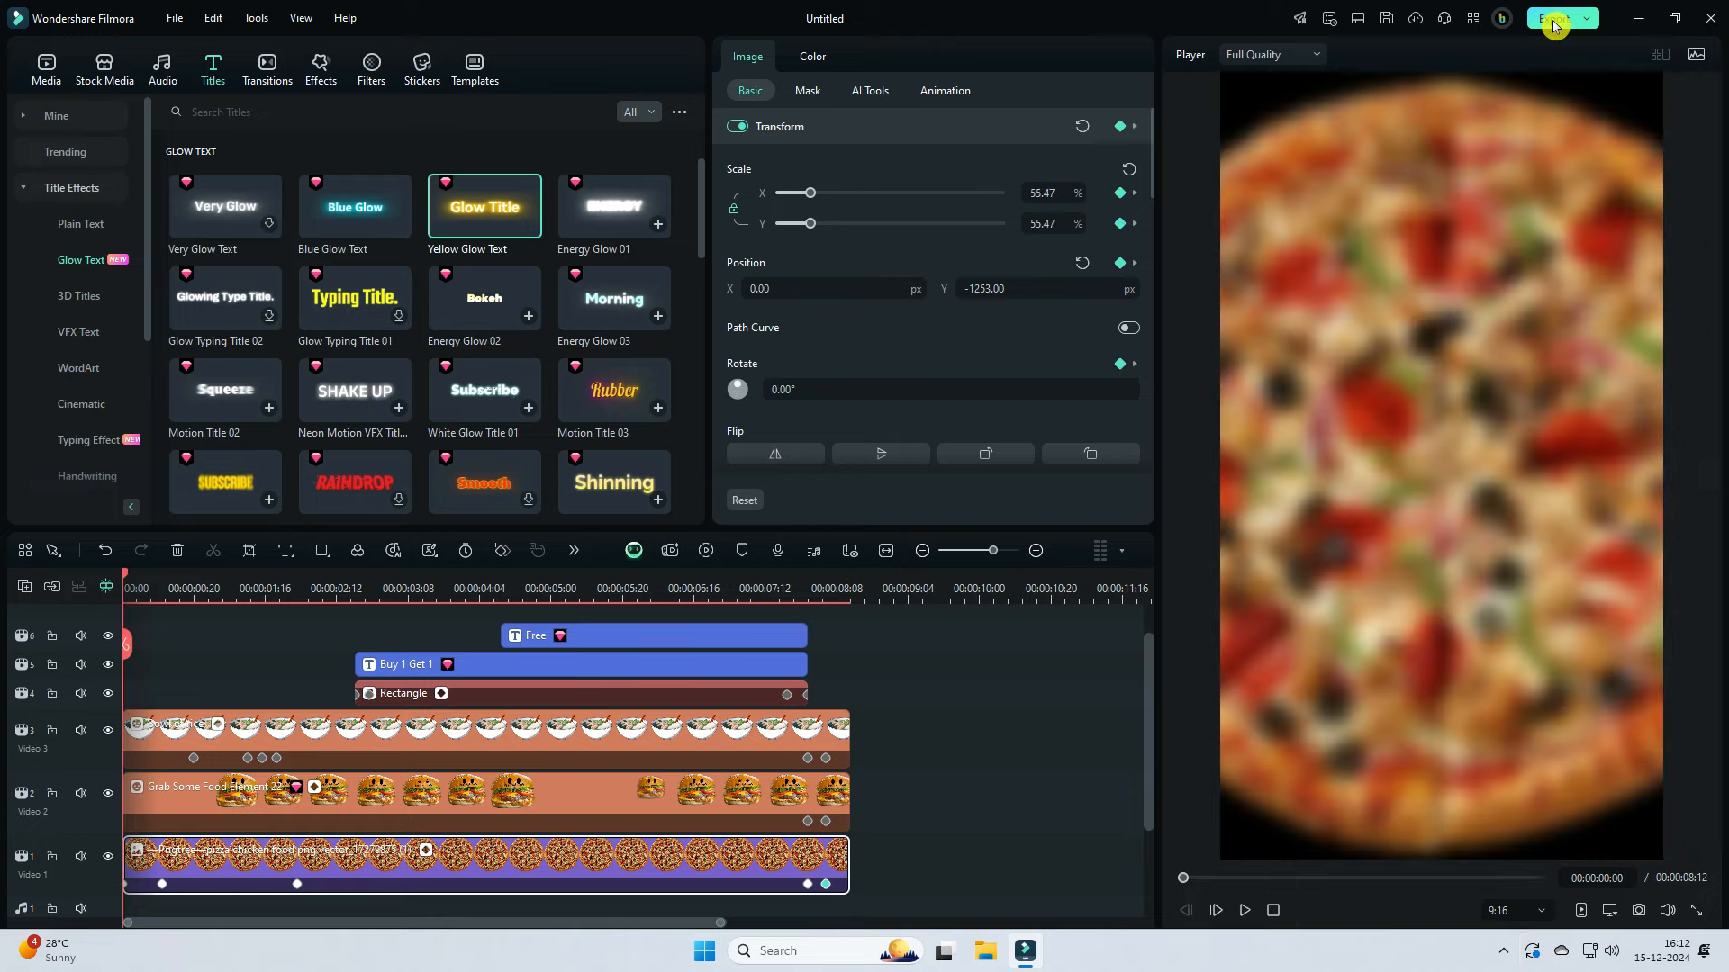
pyautogui.click(1554, 18)
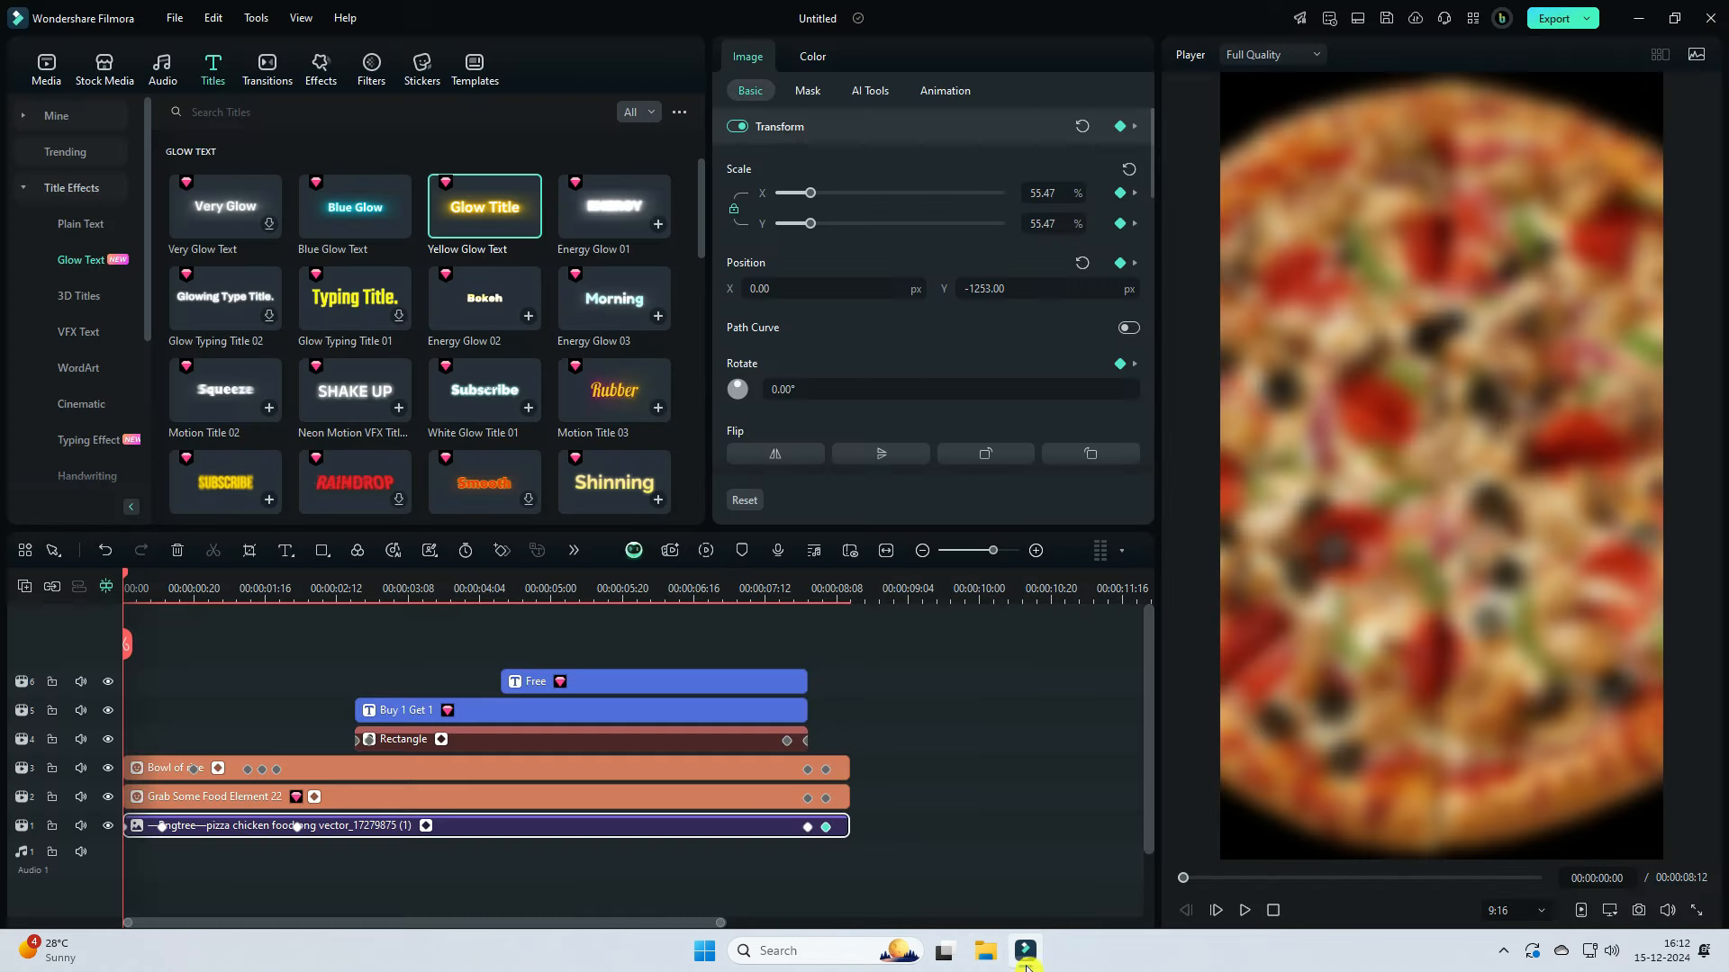
pyautogui.click(985, 951)
pyautogui.click(881, 600)
pyautogui.doubleClick(1102, 299)
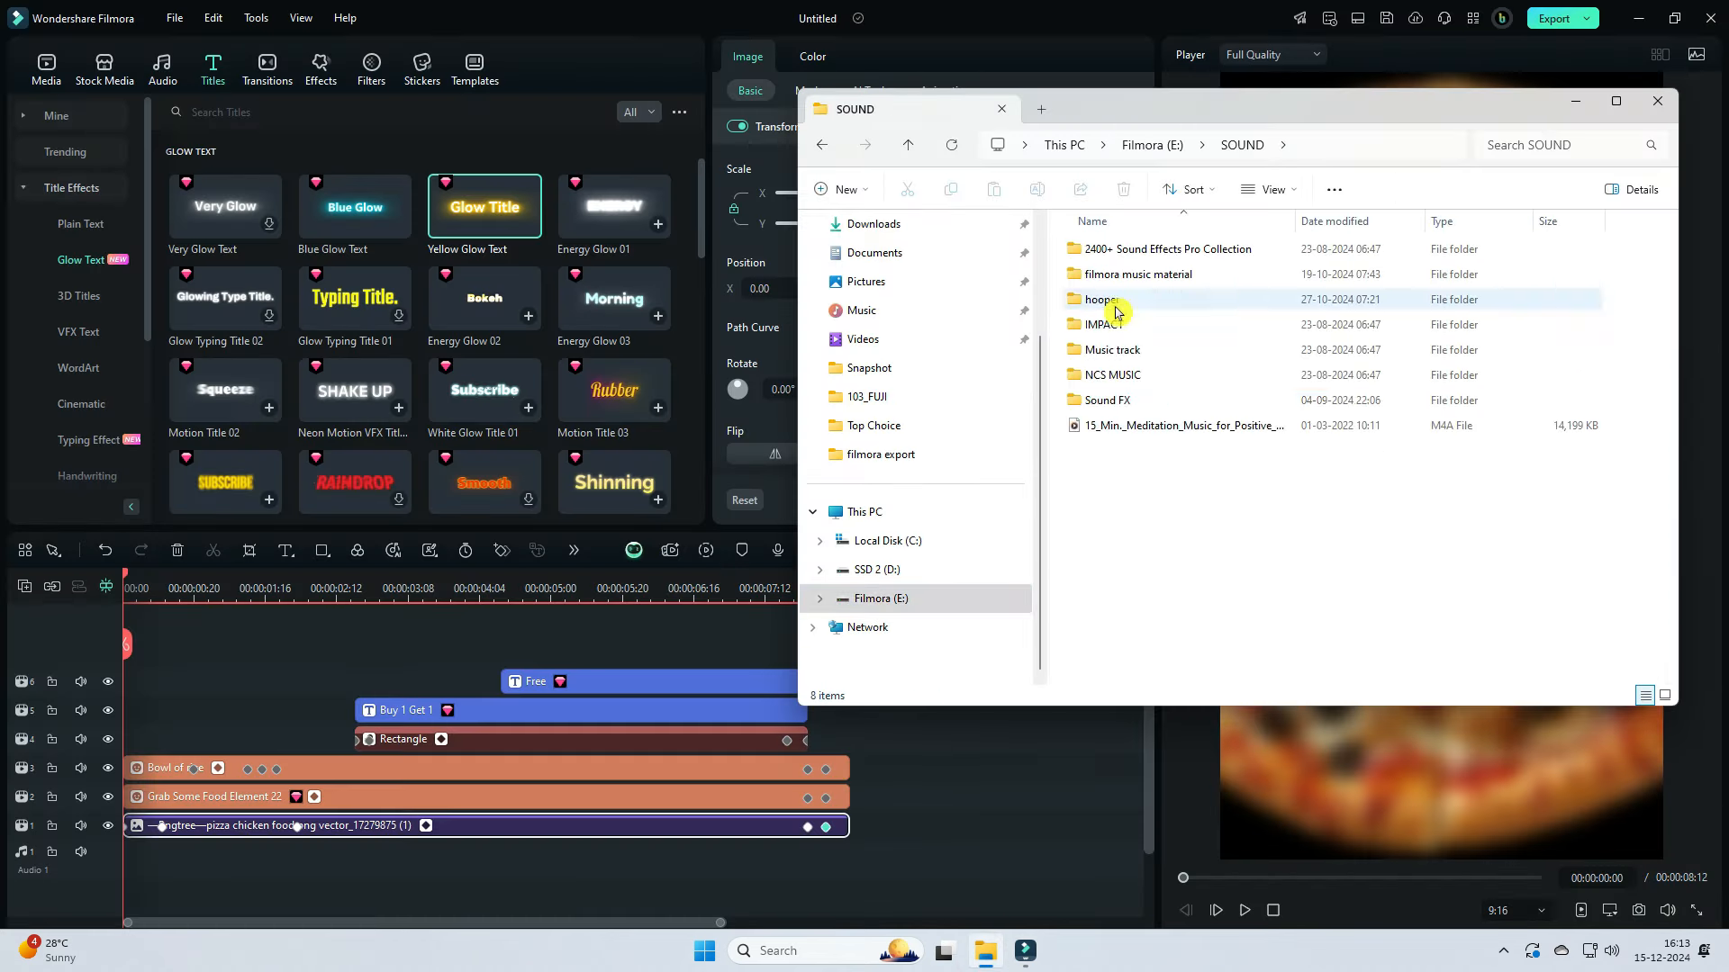
pyautogui.doubleClick(1170, 397)
pyautogui.doubleClick(1163, 371)
pyautogui.doubleClick(1119, 425)
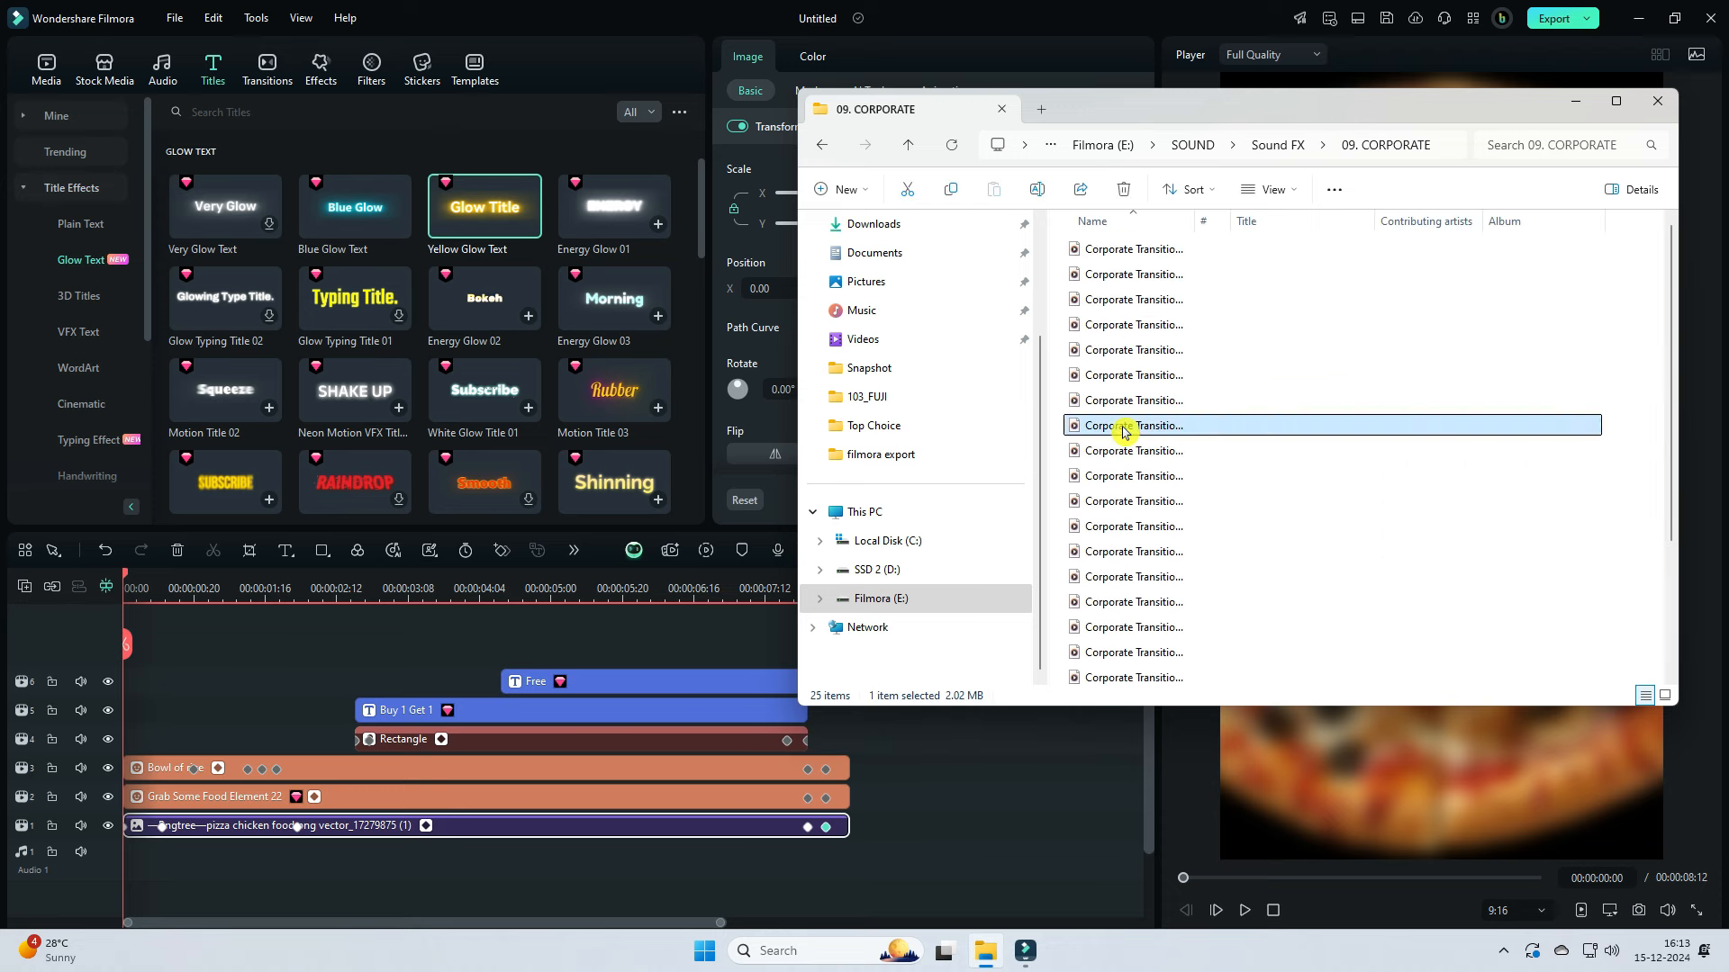
# Step: Add the Corporate Transition - 08 sound file to the Audio 1 track at the start of the timeline
pyautogui.click(1446, 309)
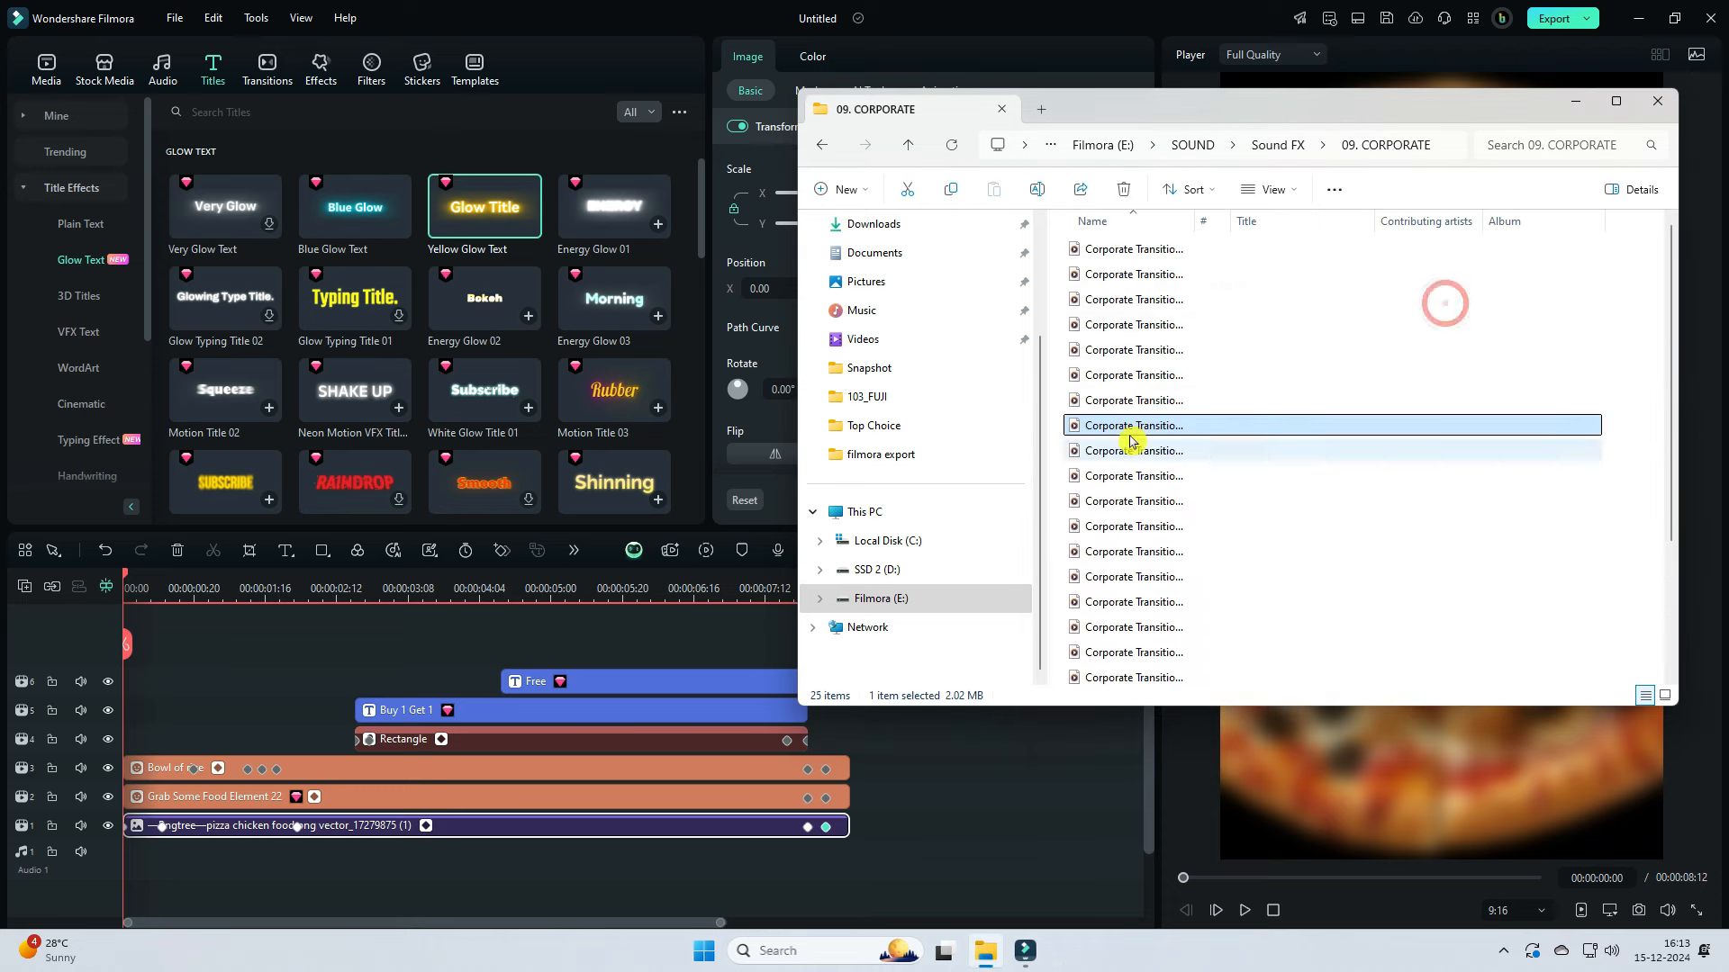
pyautogui.moveTo(1138, 434); pyautogui.dragTo(579, 849)
pyautogui.click(1056, 756)
# Step: Cut the audio clip back so it ends with the food clips at 00:00:08:12, and play back the video
pyautogui.click(898, 587)
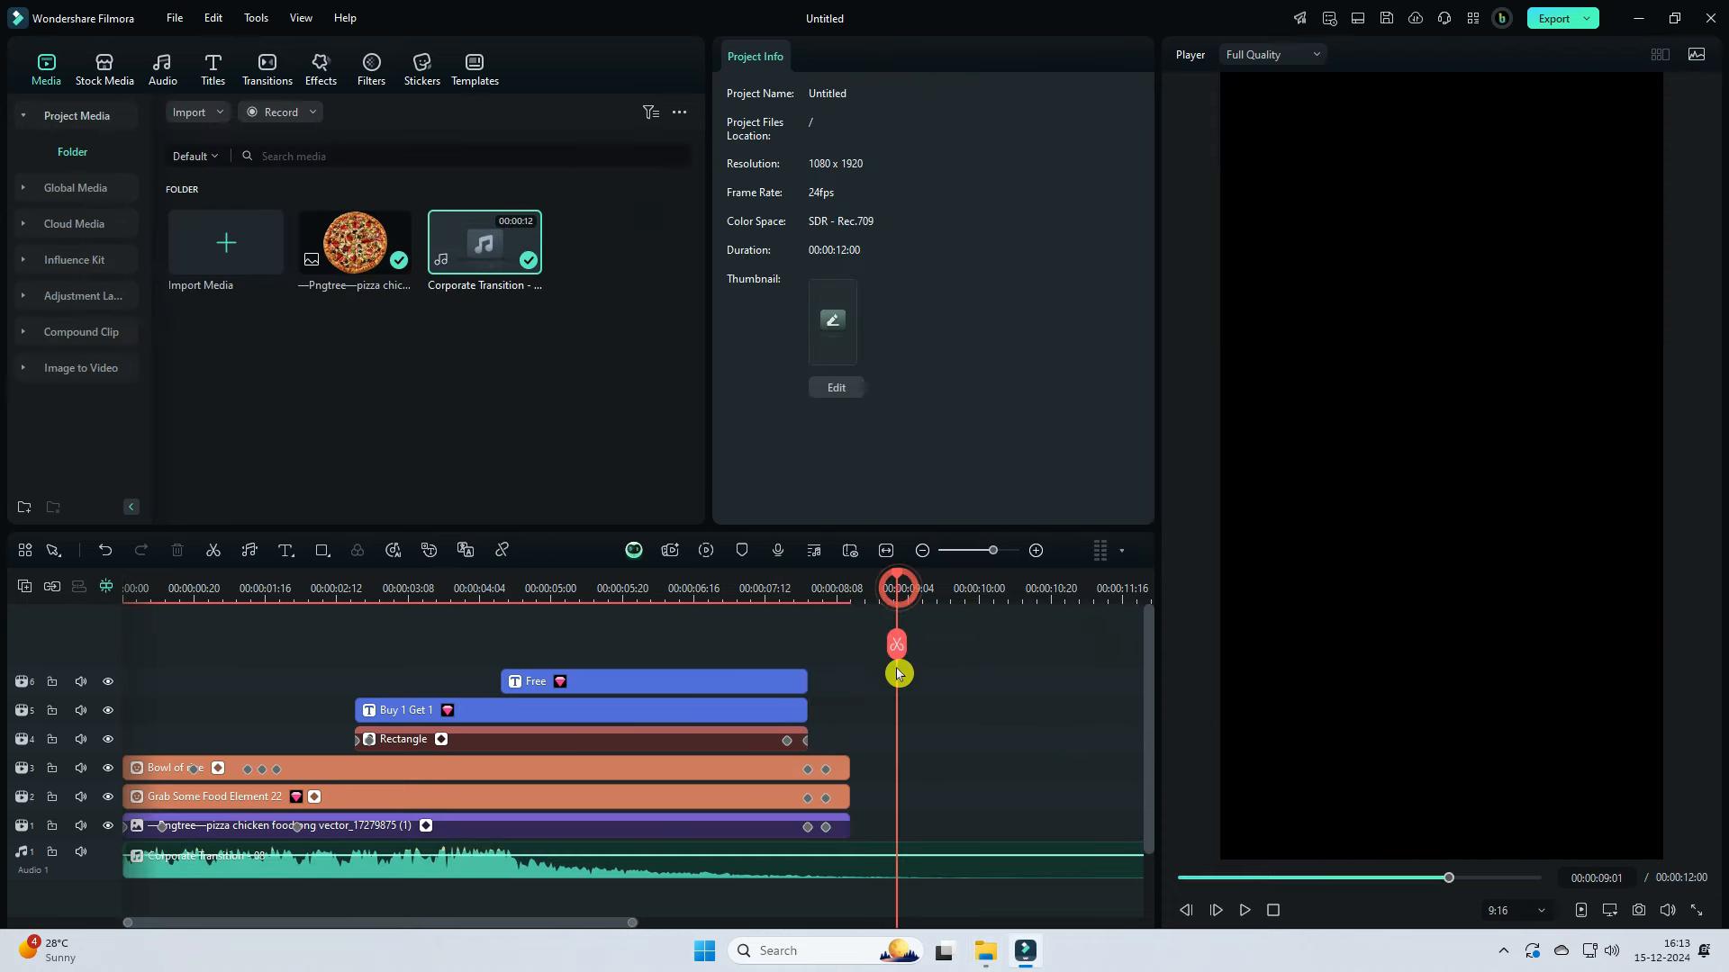
pyautogui.click(897, 644)
pyautogui.click(178, 550)
pyautogui.moveTo(892, 866); pyautogui.dragTo(847, 867)
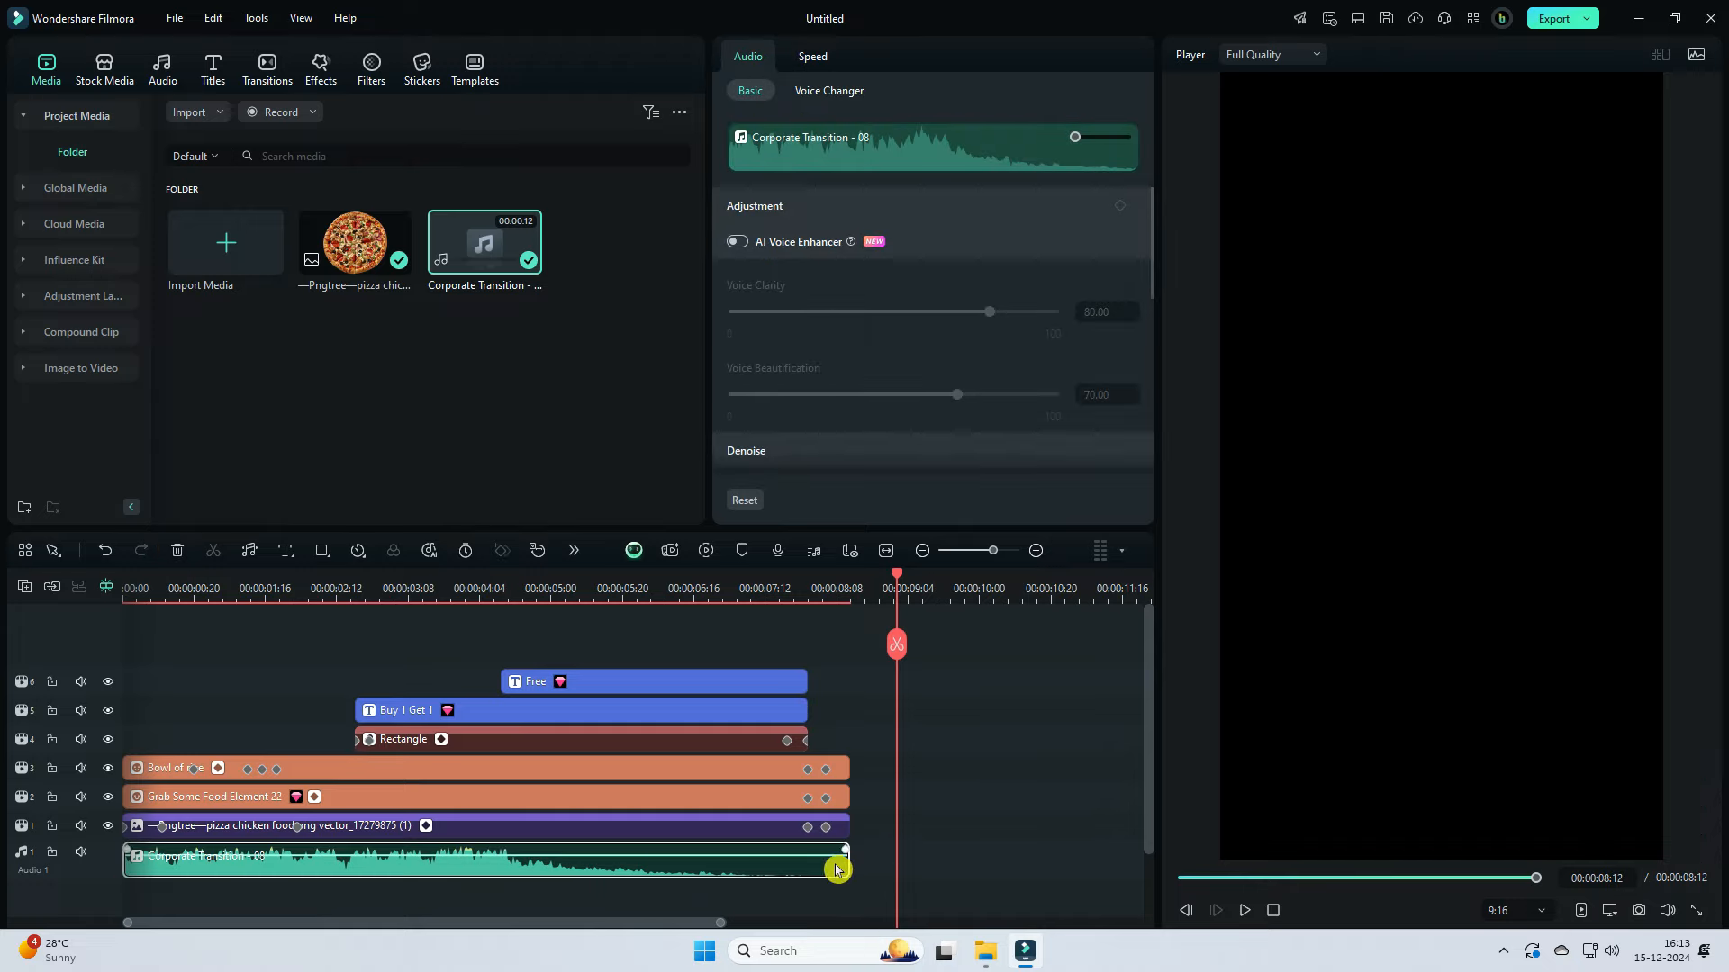
pyautogui.click(1246, 912)
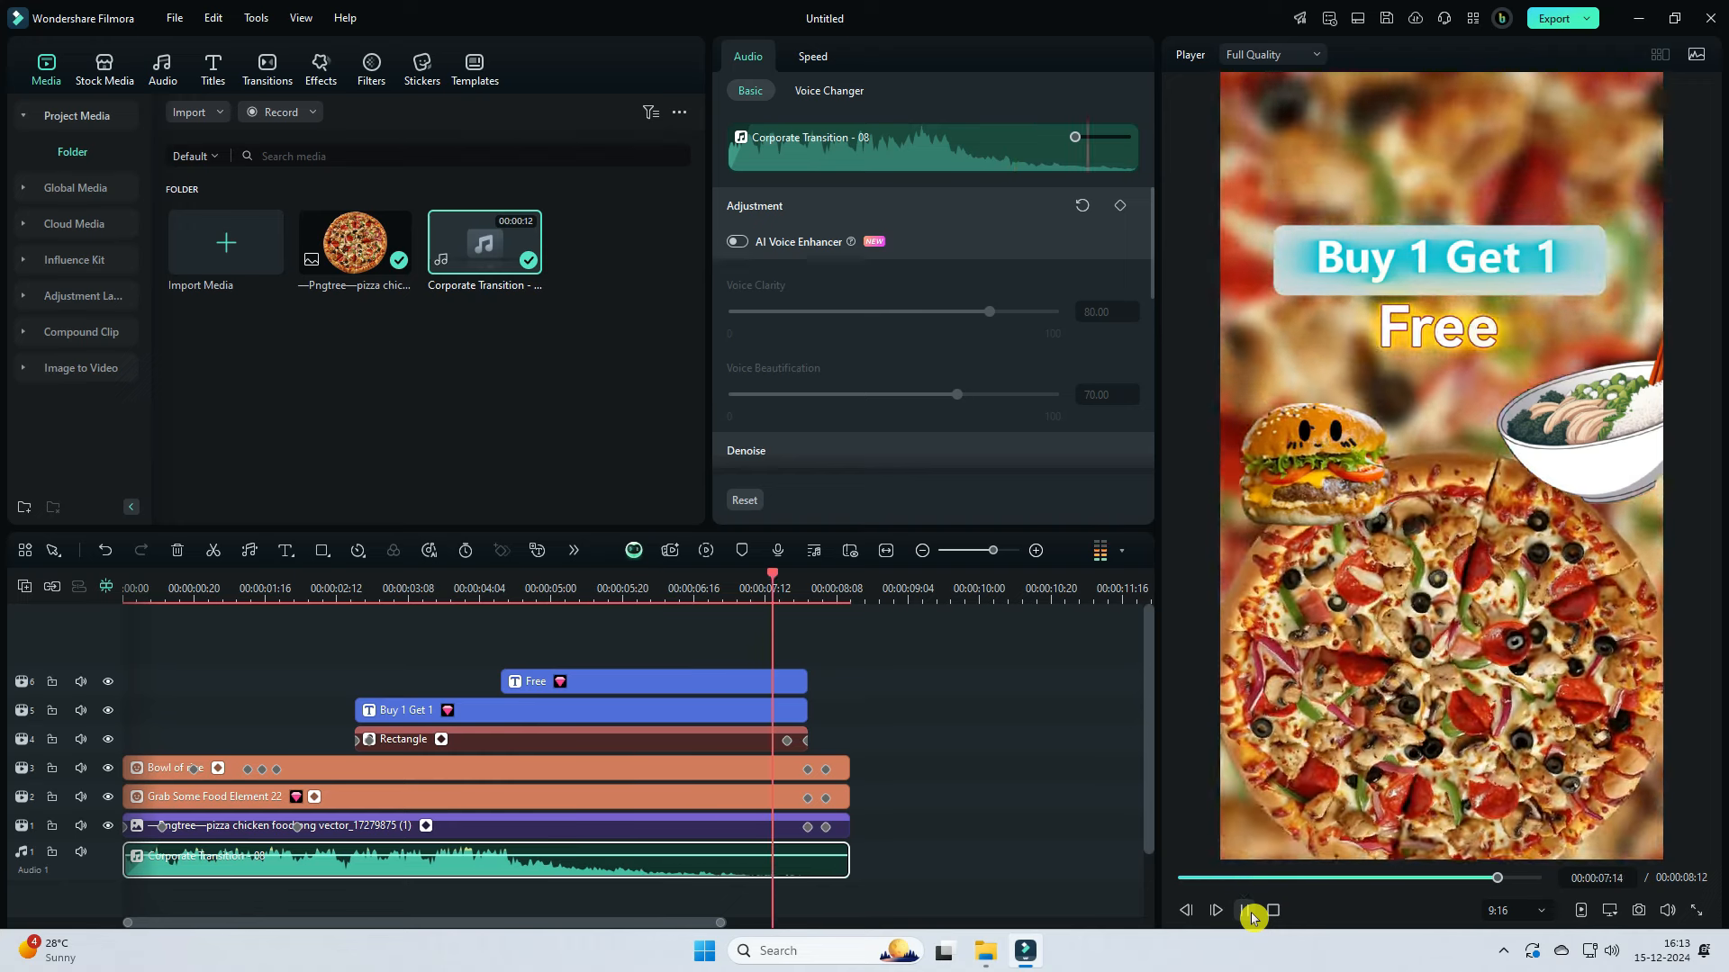
# Step: Export the video locally as an MP4 named marketing, with the preset matching the project settings
pyautogui.click(1543, 20)
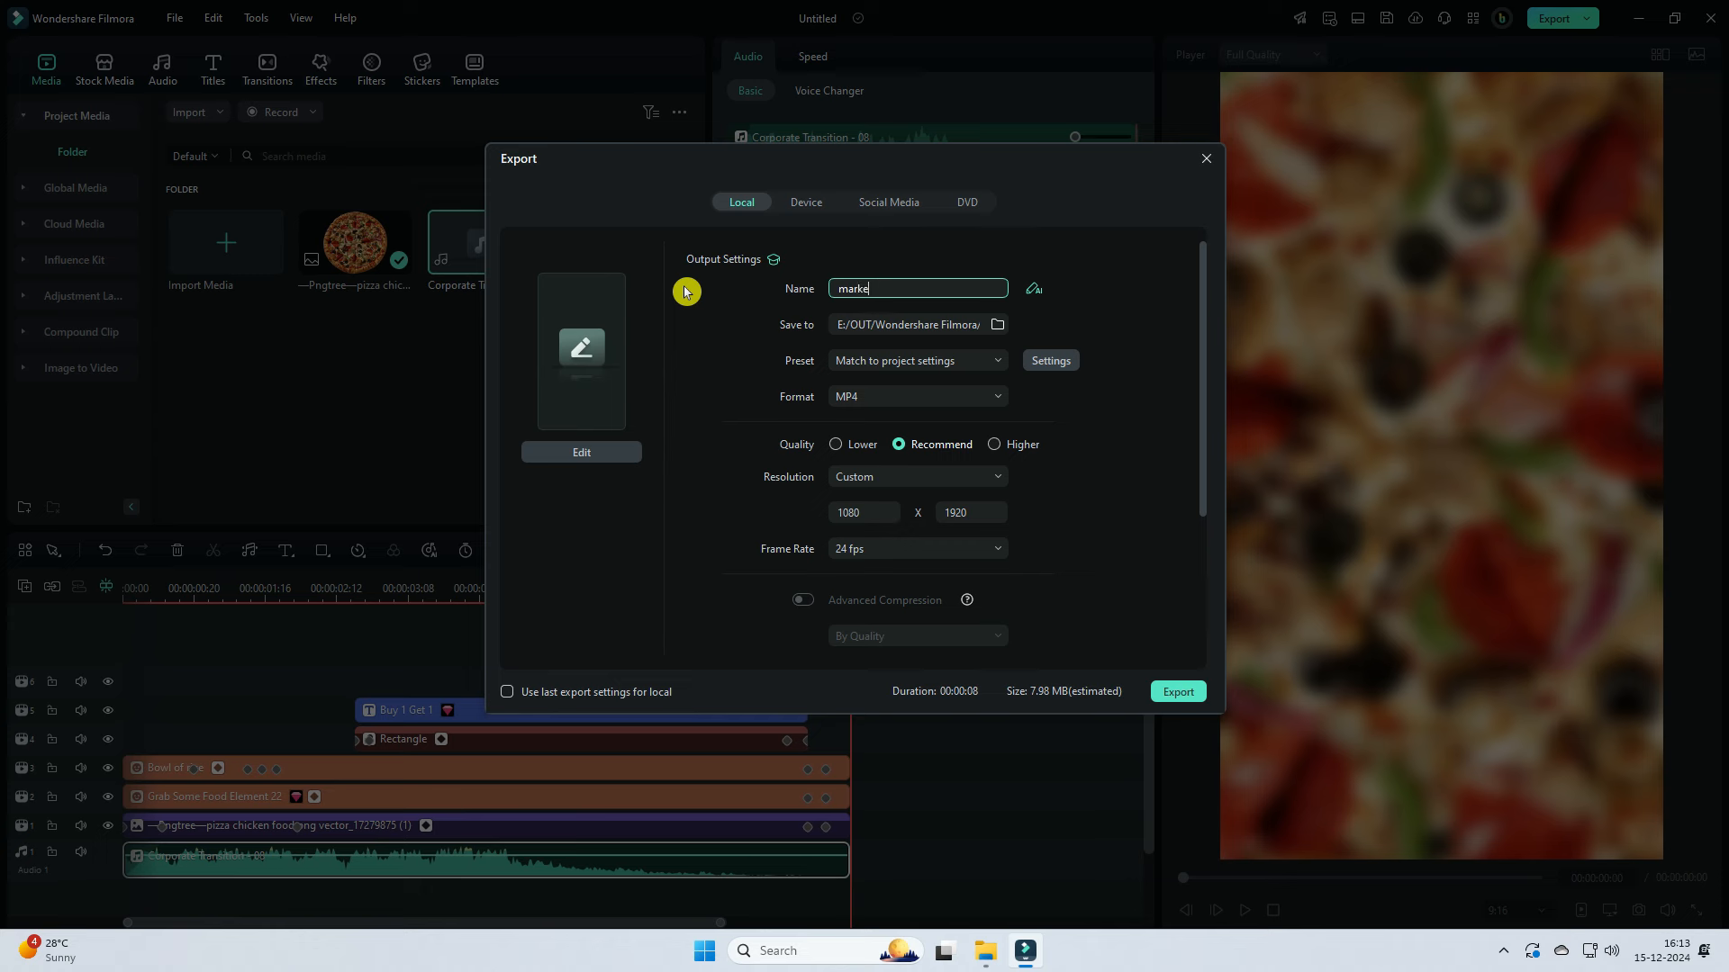
pyautogui.click(1178, 691)
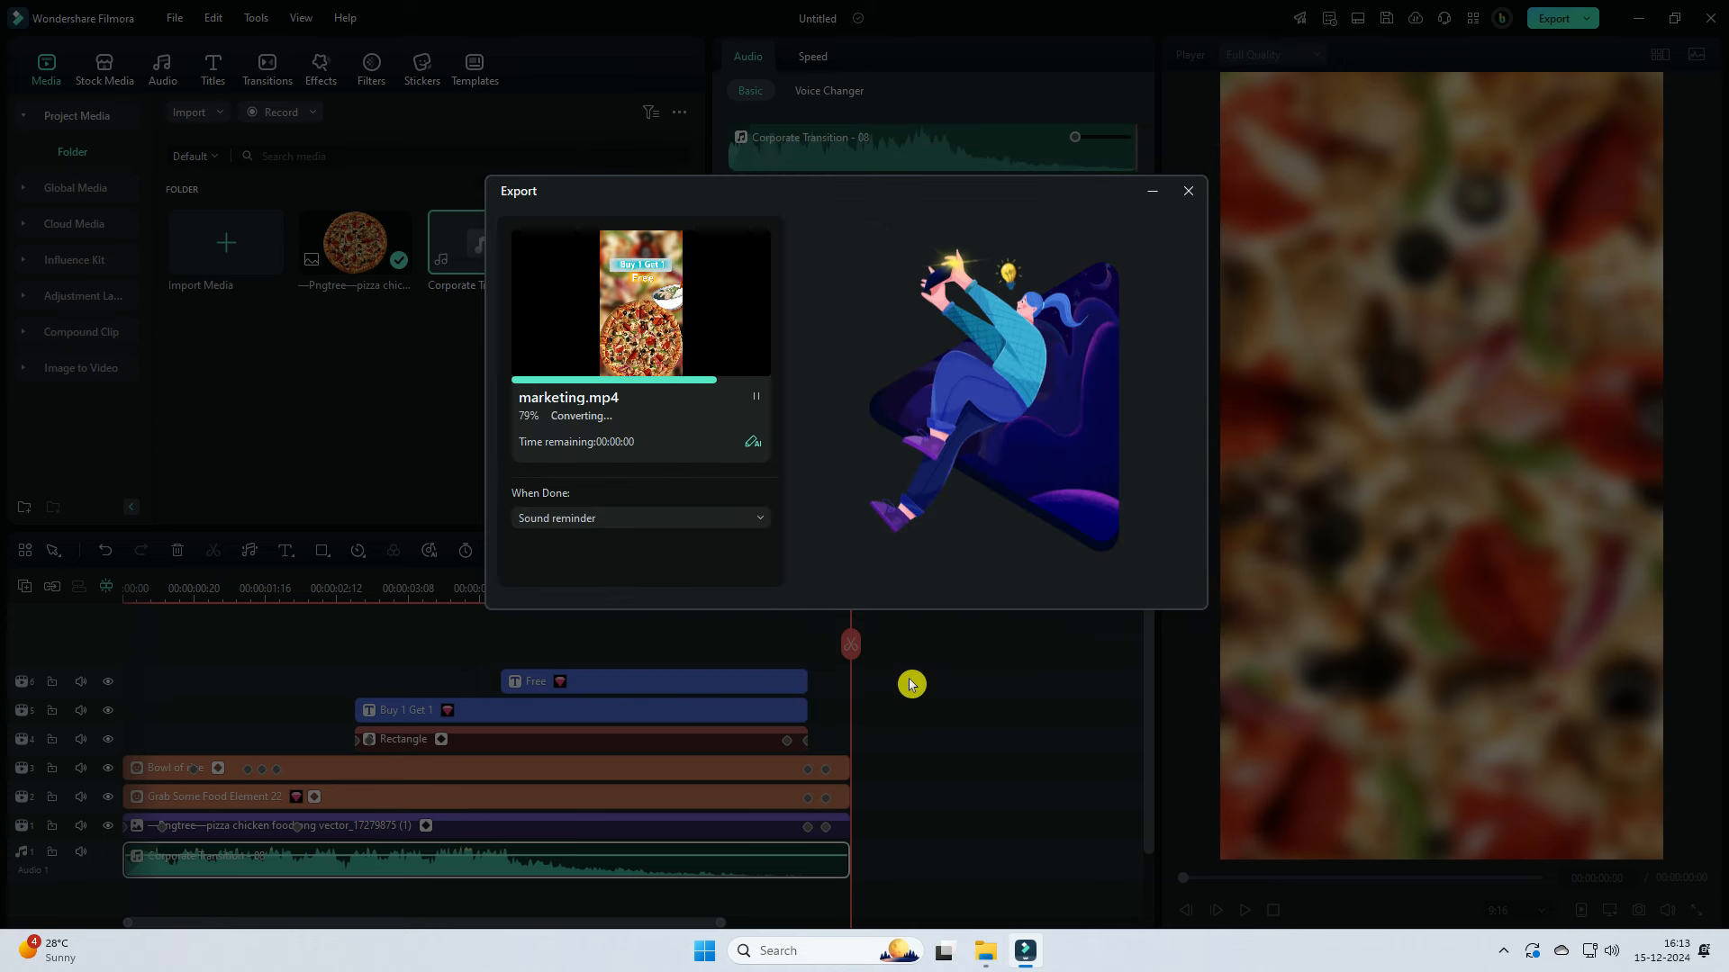